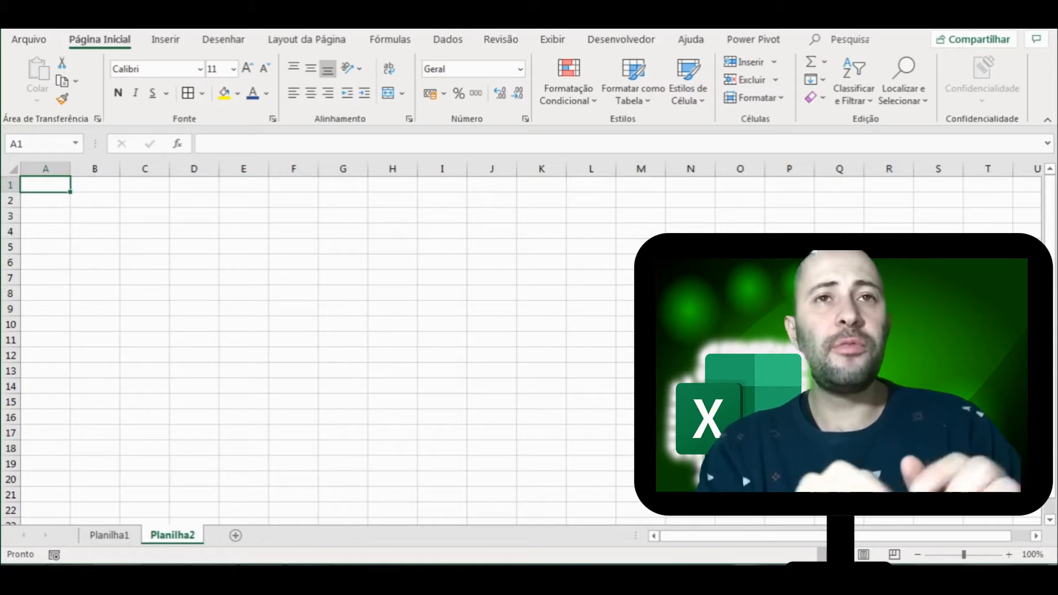
# Select column A, rows 1 and 2, and the individual cells C2 and B2 in turn
pyautogui.click(50, 167)
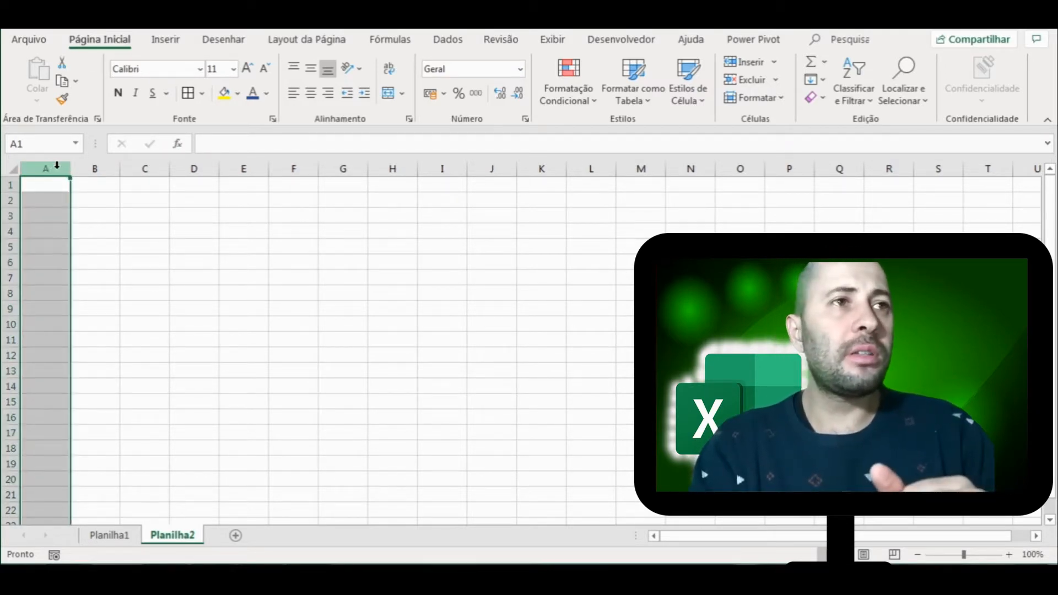
pyautogui.moveTo(57, 169); pyautogui.dragTo(33, 176)
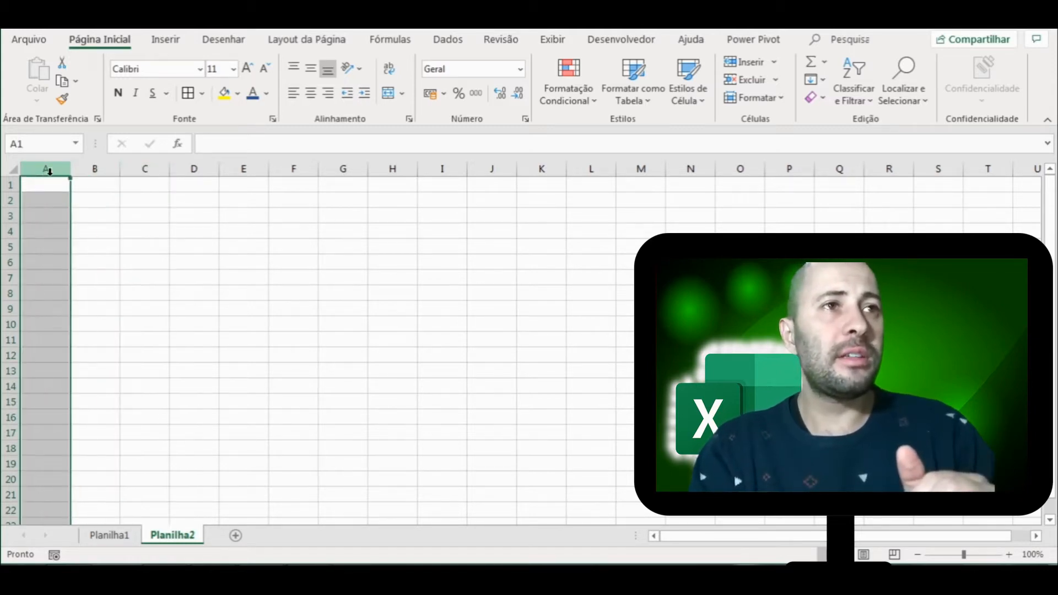
pyautogui.click(8, 185)
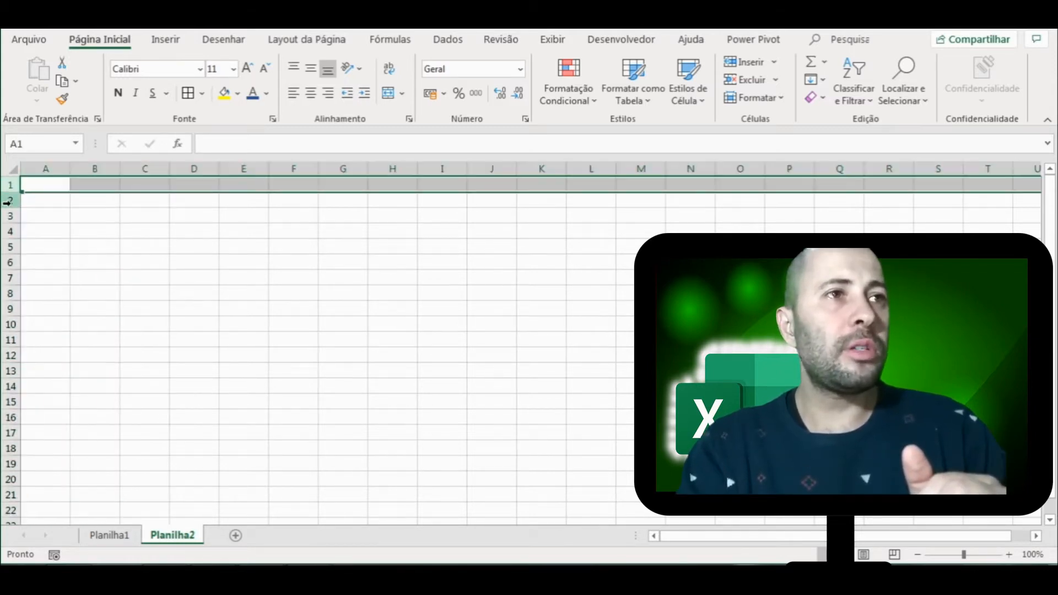
pyautogui.click(7, 200)
pyautogui.click(135, 202)
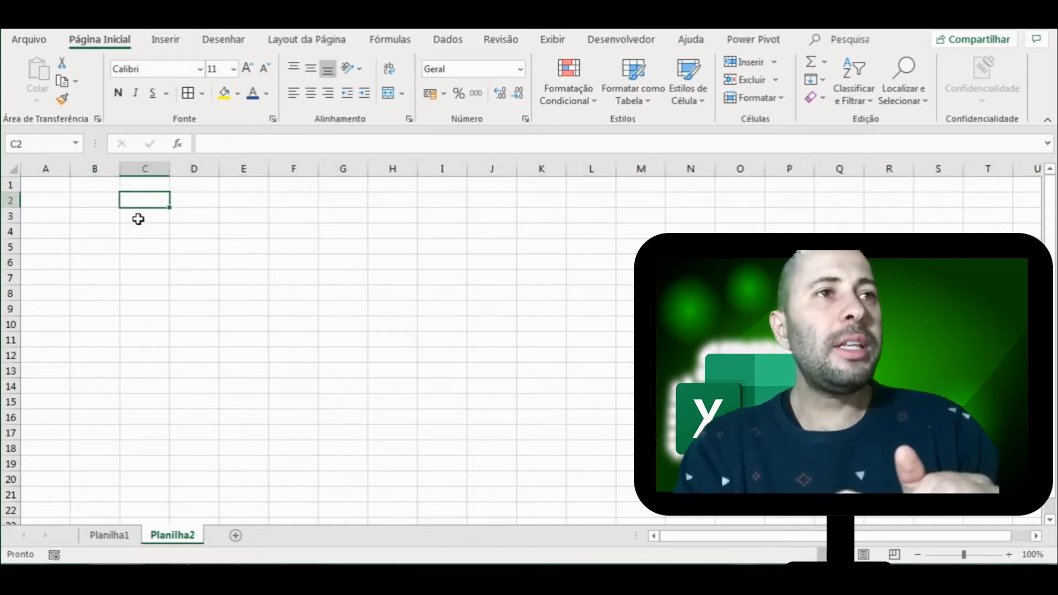
pyautogui.click(92, 199)
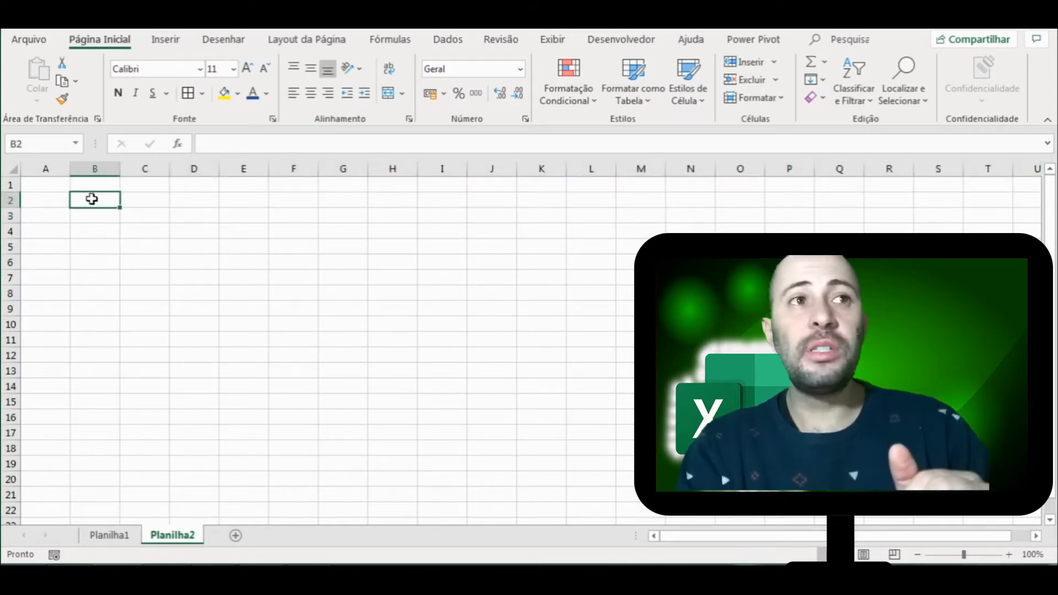
# Enter a person's first name in cell D4 and reselect that cell
pyautogui.click(212, 237)
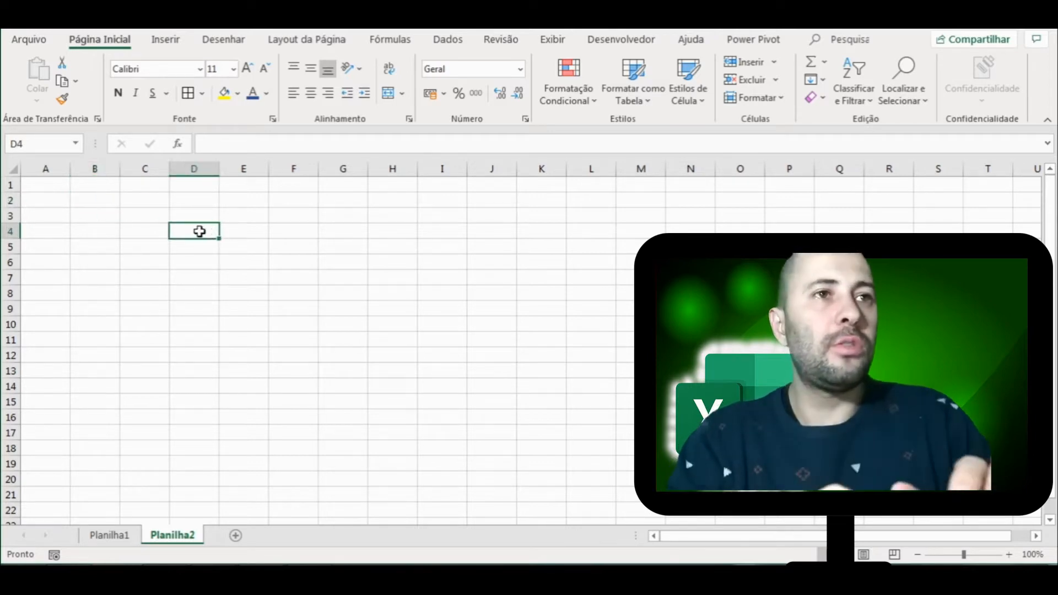
pyautogui.write('Anderson')
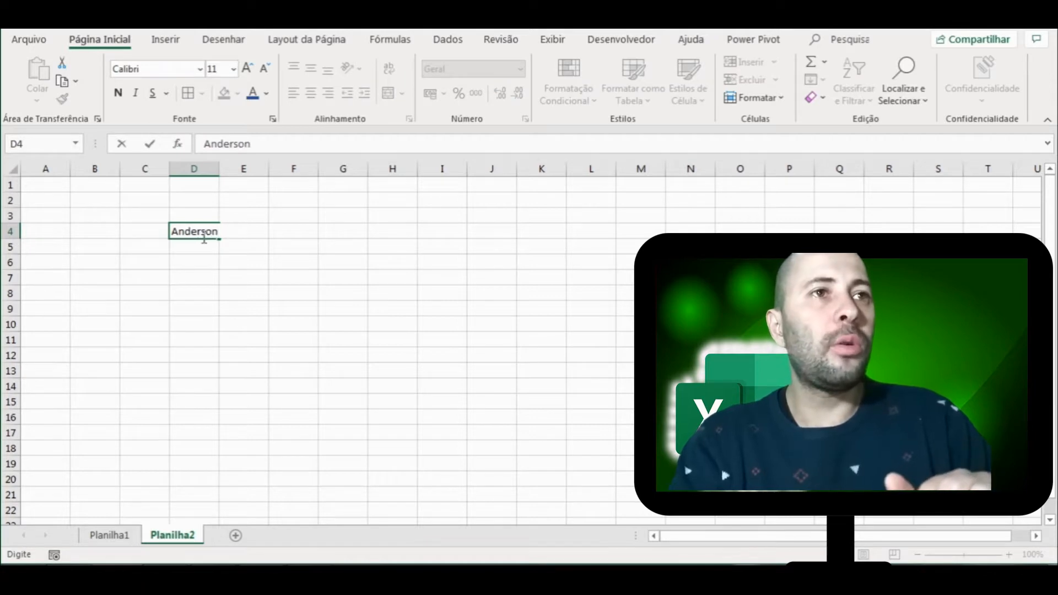
pyautogui.click(204, 243)
pyautogui.click(201, 229)
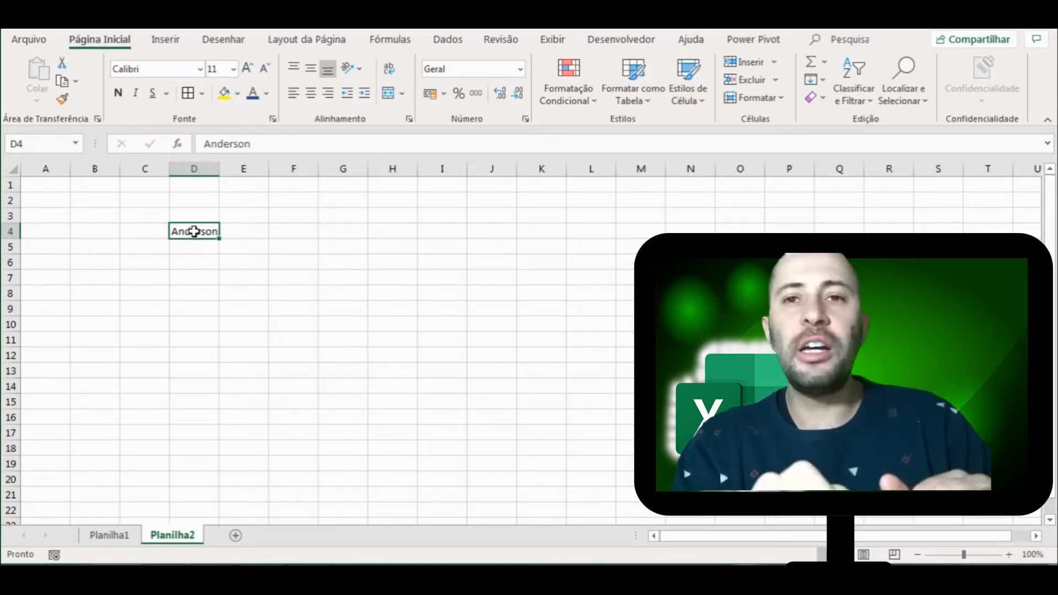
# Go to cell D4 by entering its reference, once from cell K9 and again from cell K12
pyautogui.click(30, 143)
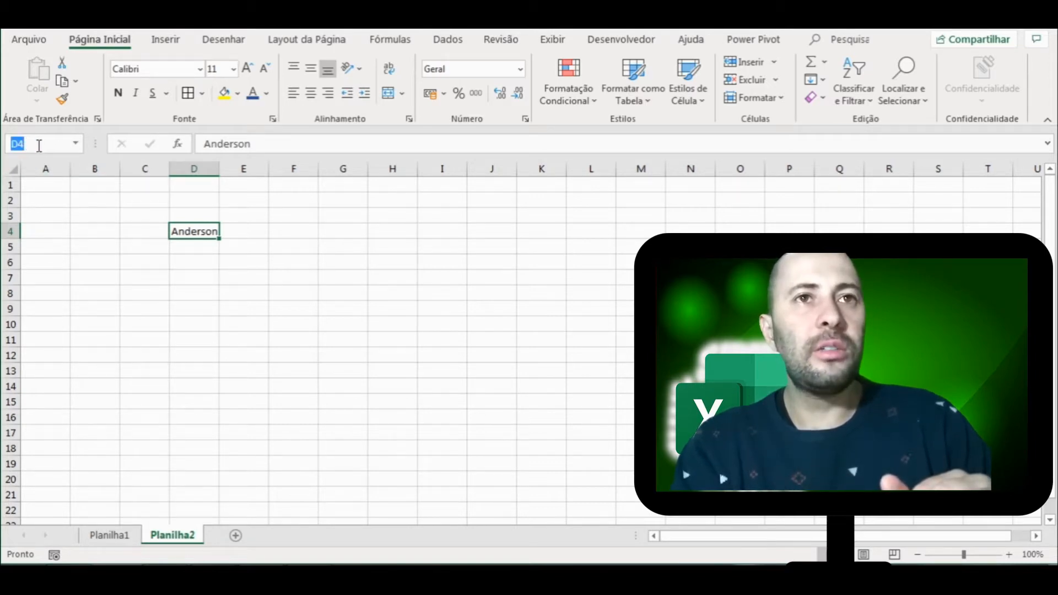
pyautogui.click(520, 312)
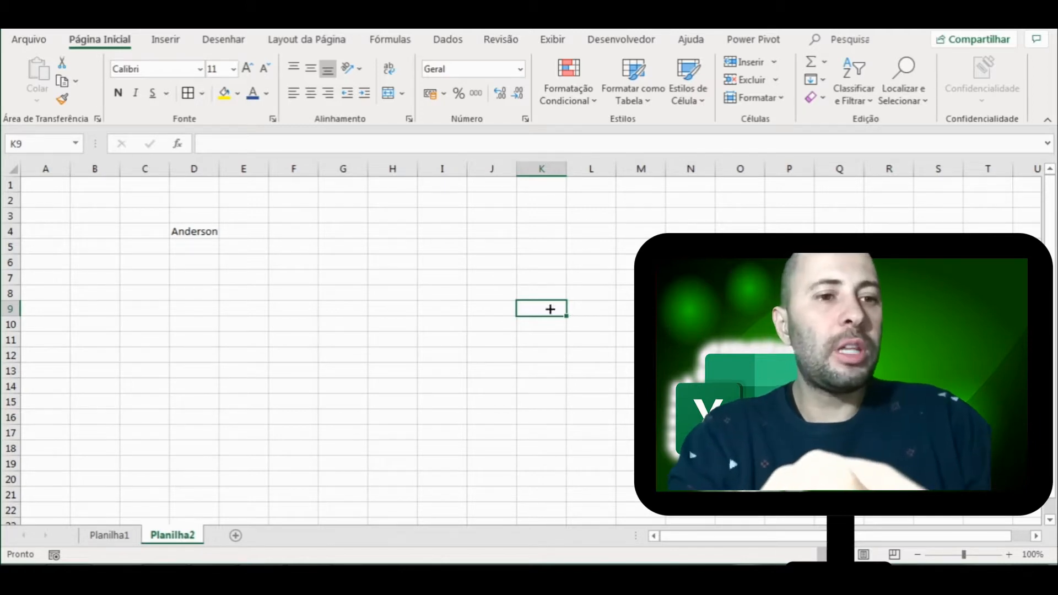
pyautogui.click(26, 144)
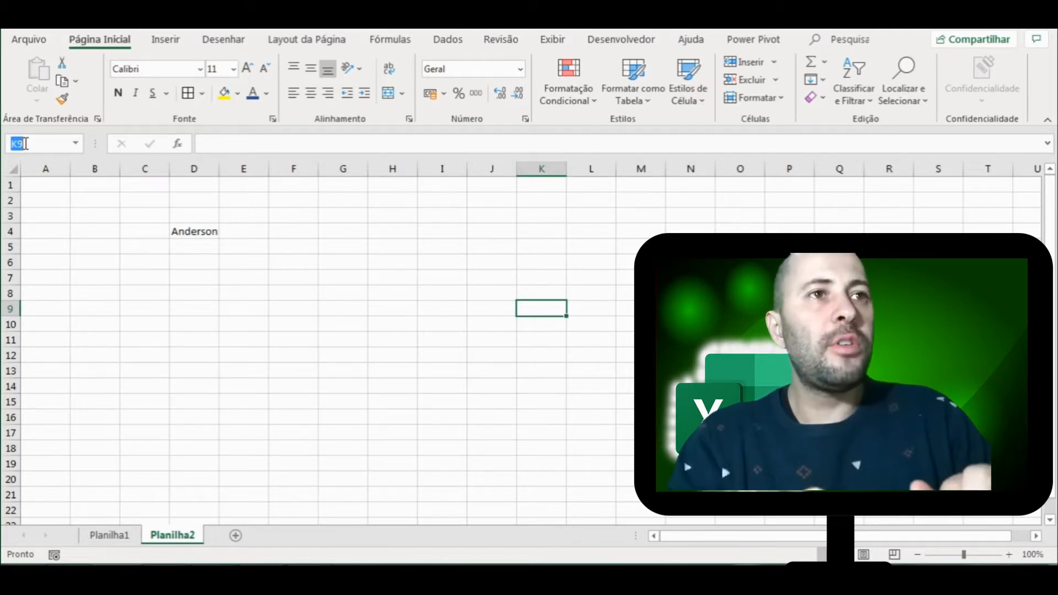
pyautogui.write('D4')
pyautogui.press('Return')
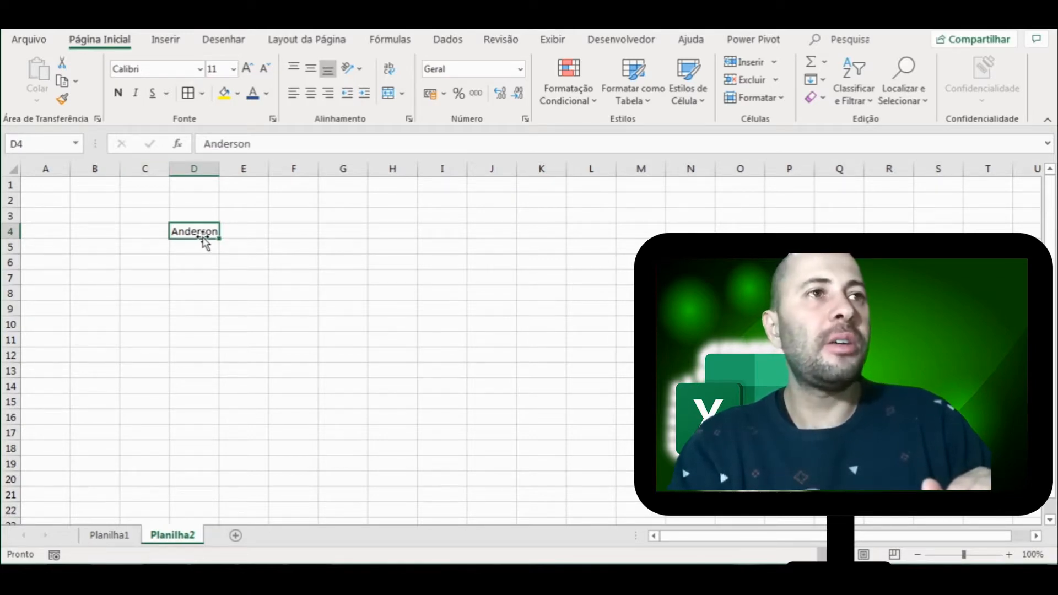
pyautogui.click(546, 362)
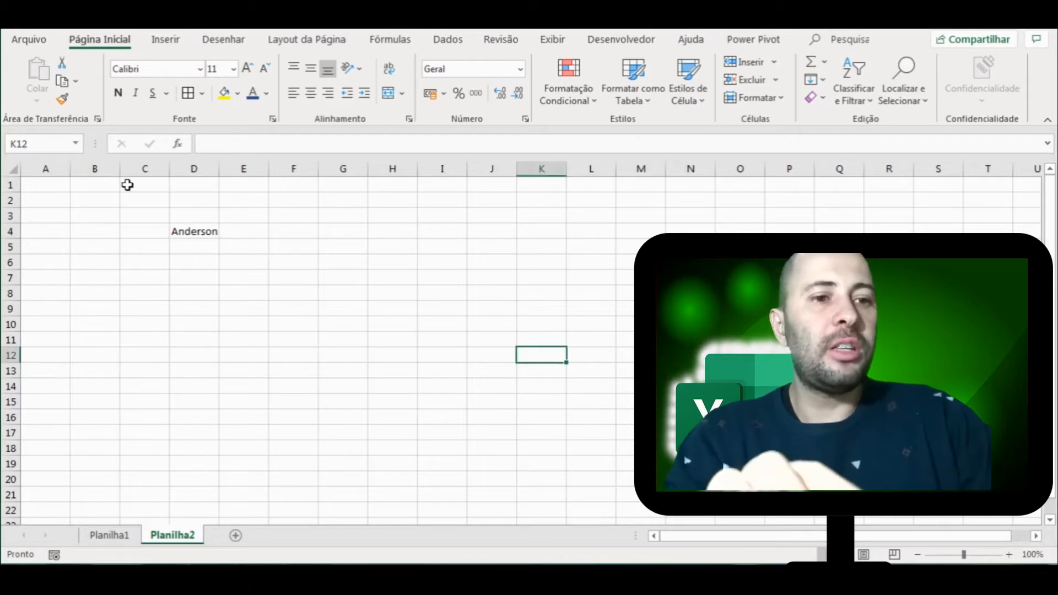
pyautogui.click(32, 143)
pyautogui.write('d4')
pyautogui.press('Return')
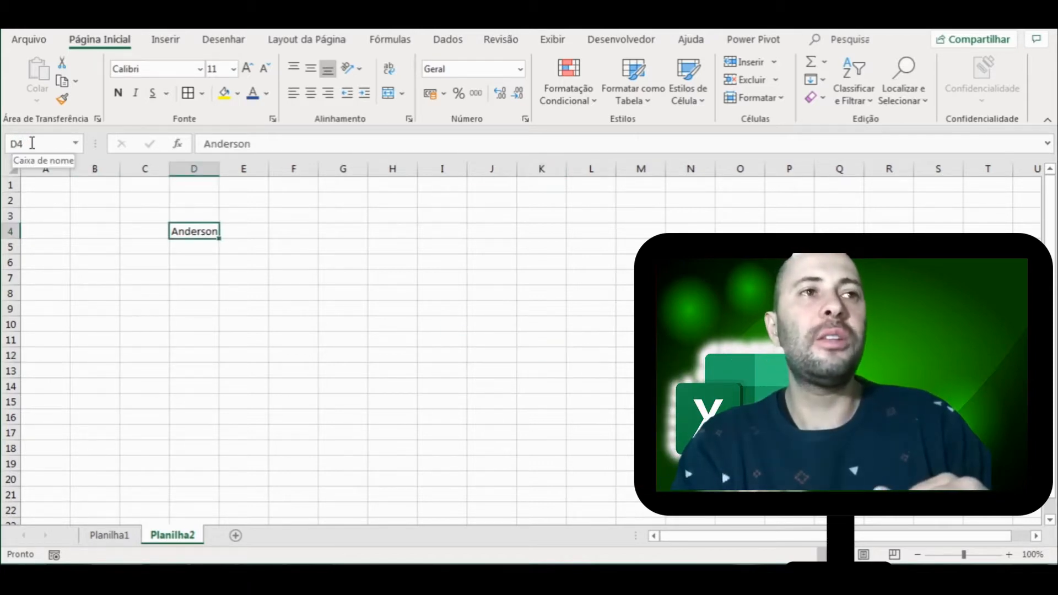
# Clear the contents of cell D4 and select the range D4:E5
pyautogui.press('Delete')
pyautogui.click(162, 236)
pyautogui.moveTo(182, 236); pyautogui.dragTo(242, 247)
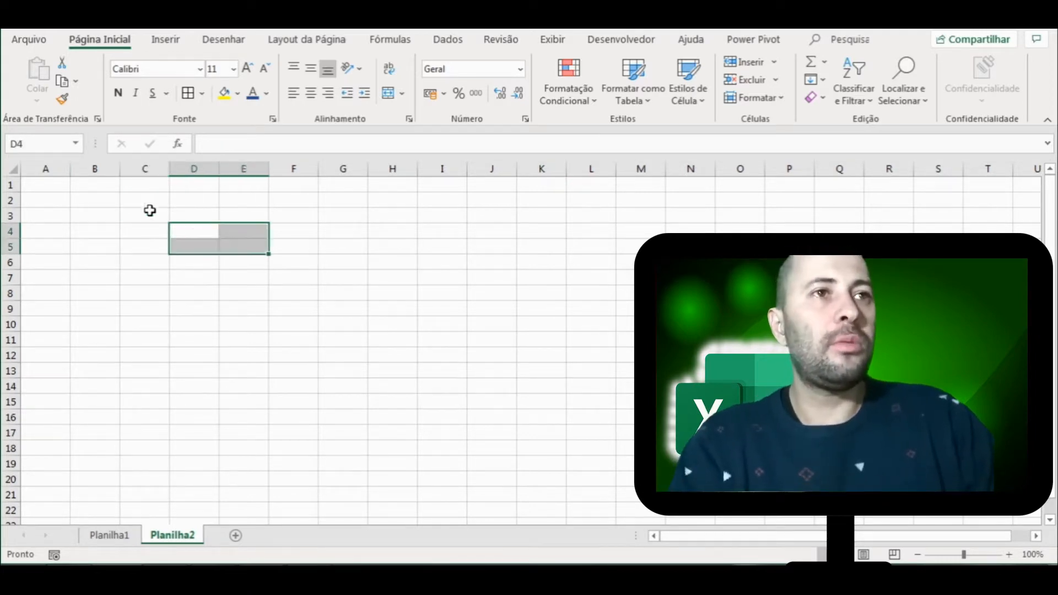
pyautogui.click(185, 239)
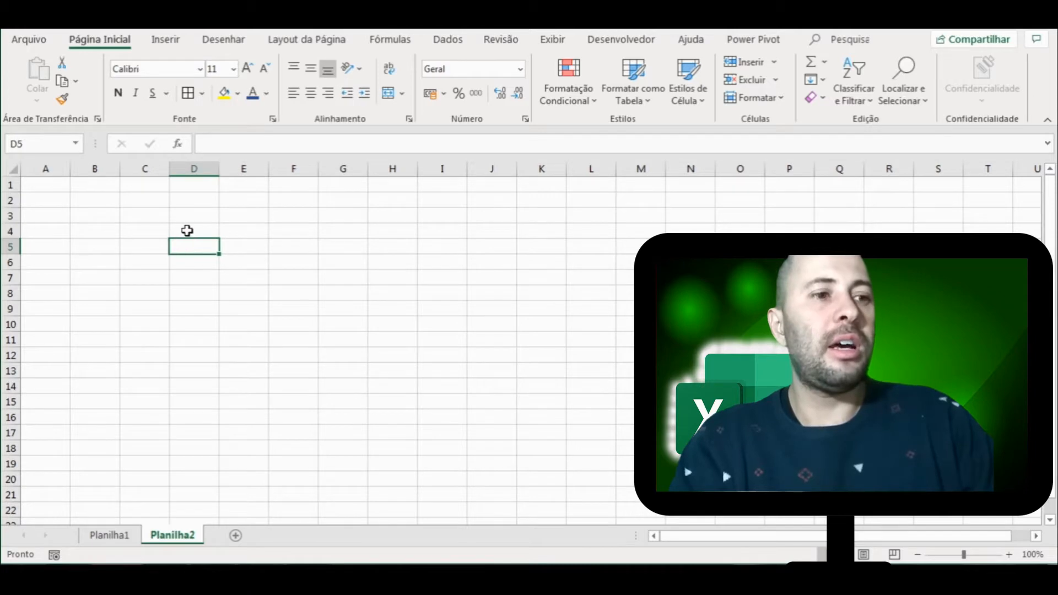
# Enter a in D4, b in E4, c in D5 and d in E5
pyautogui.click(188, 230)
pyautogui.write('a')
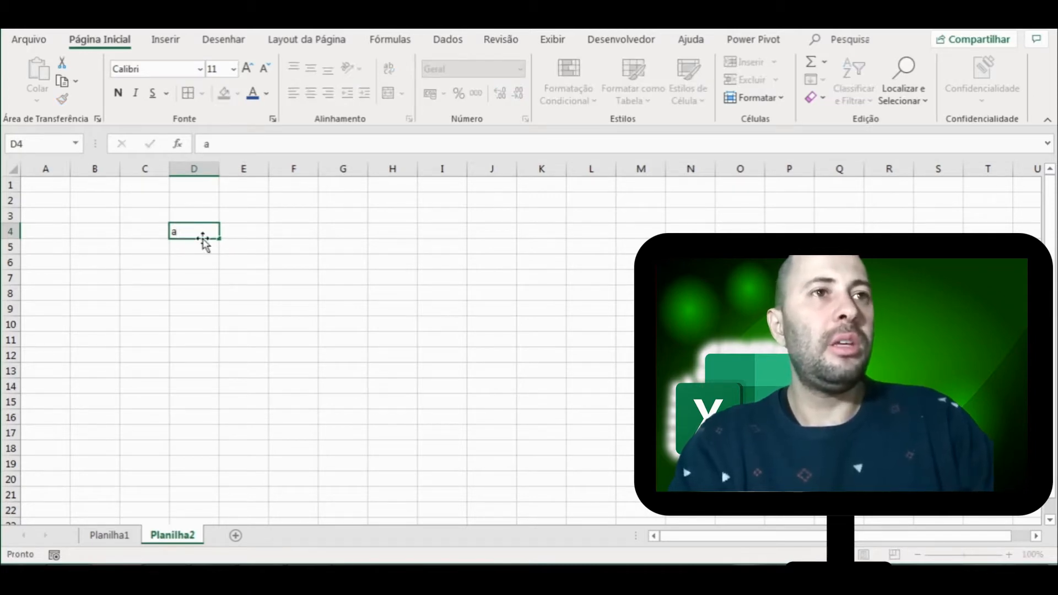
pyautogui.press('Tab')
pyautogui.write('b')
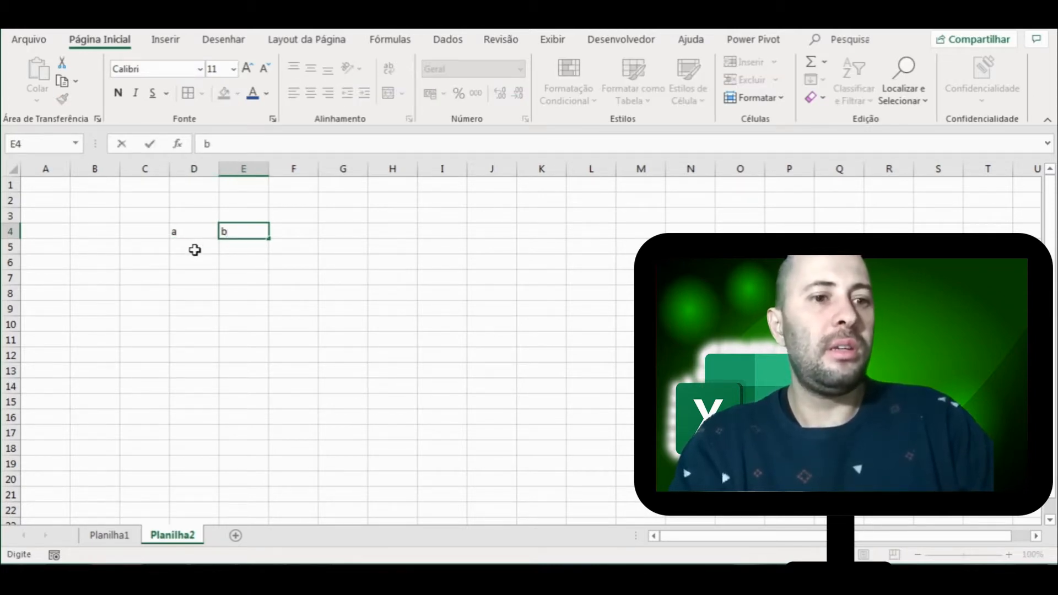
pyautogui.click(194, 250)
pyautogui.write('c')
pyautogui.click(234, 249)
pyautogui.write('d')
# Name the cell range D4:E5 "dado"
pyautogui.click(200, 231)
pyautogui.hotkey('shift', 'Right')
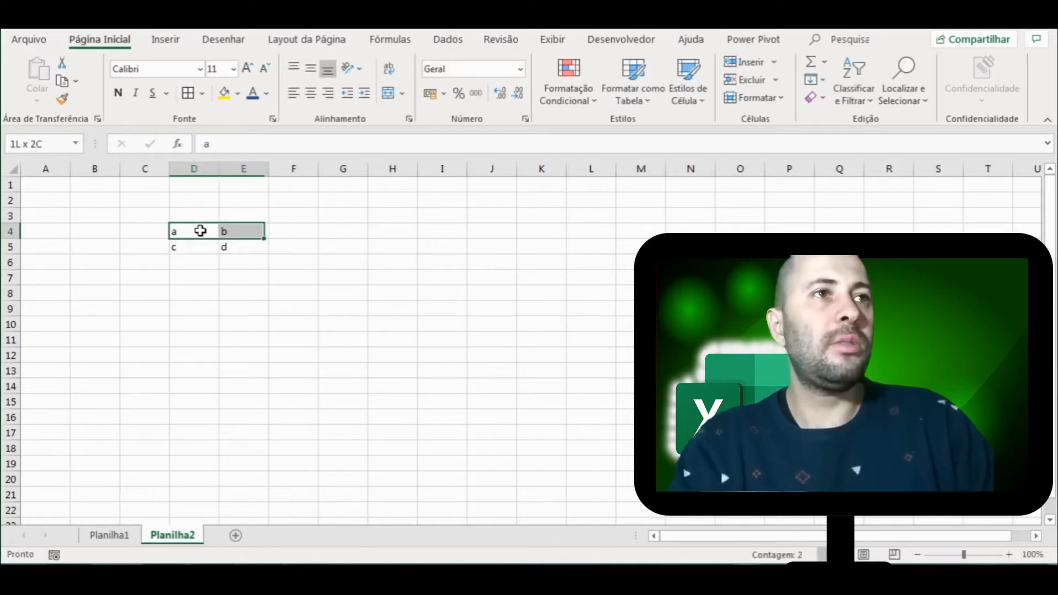
pyautogui.hotkey('shift', 'Down')
pyautogui.click(39, 145)
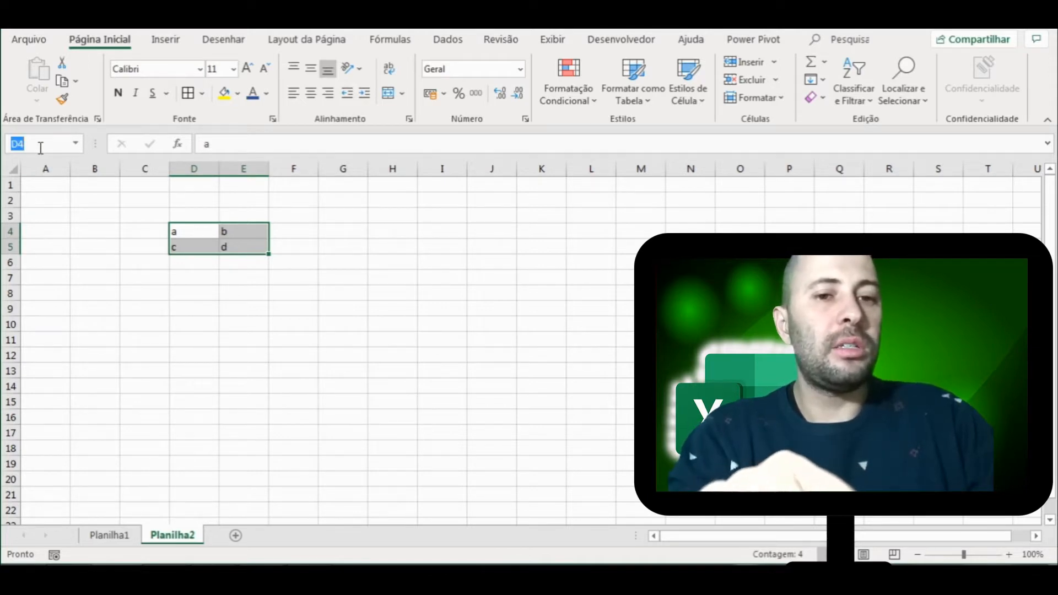
pyautogui.write('dado')
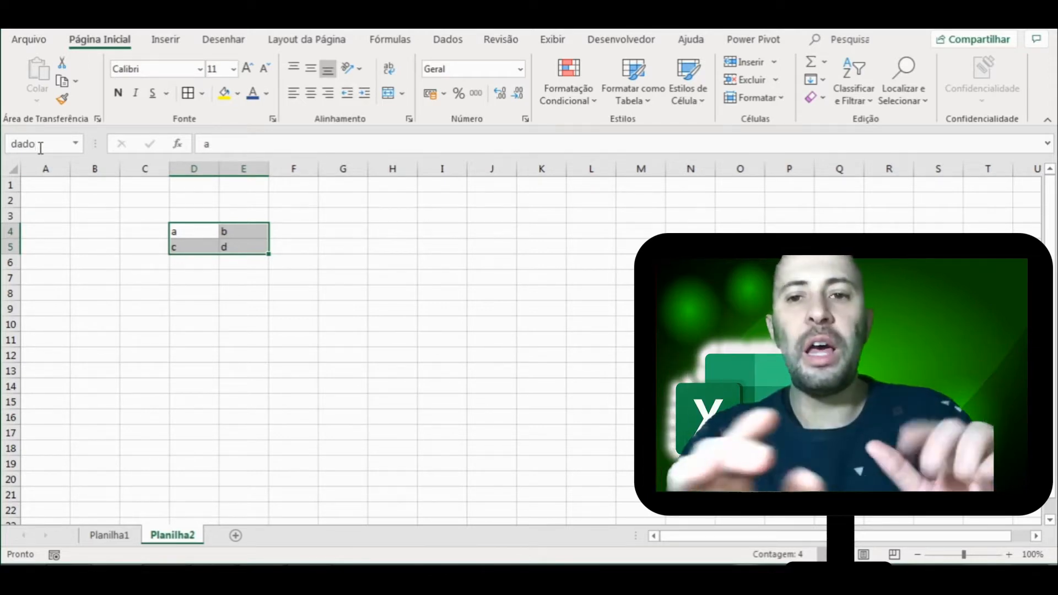
pyautogui.press('Return')
# Go to the named range dado from cell E12 and clear its contents
pyautogui.click(187, 273)
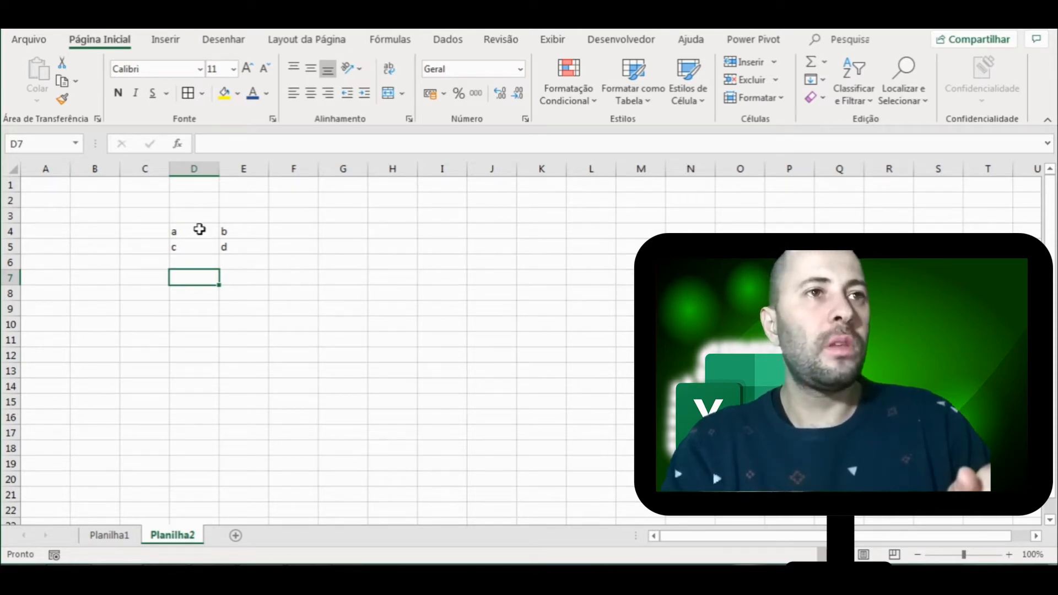
pyautogui.moveTo(196, 234); pyautogui.dragTo(229, 245)
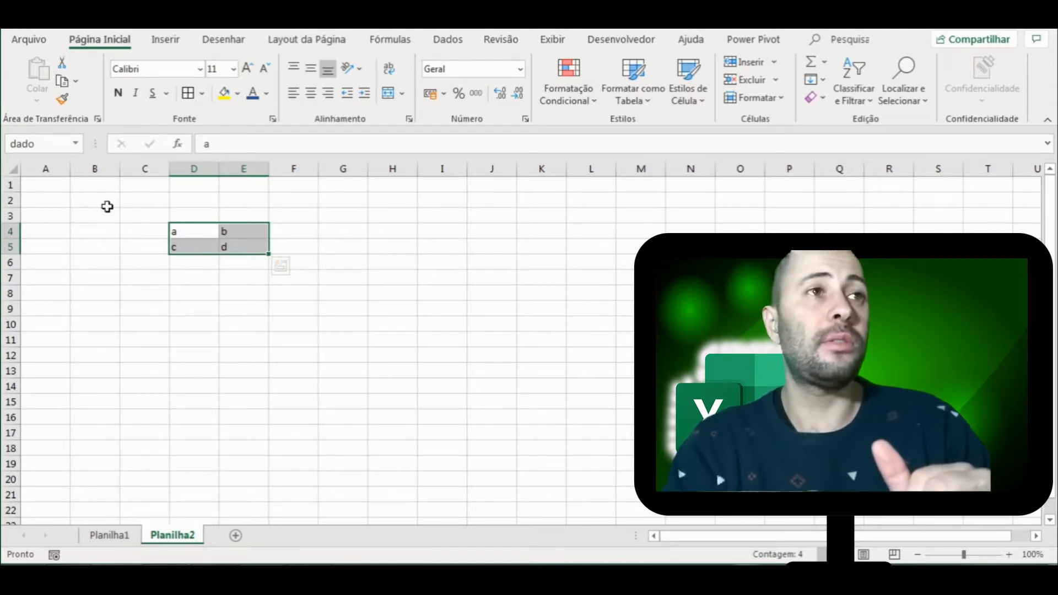
pyautogui.click(247, 353)
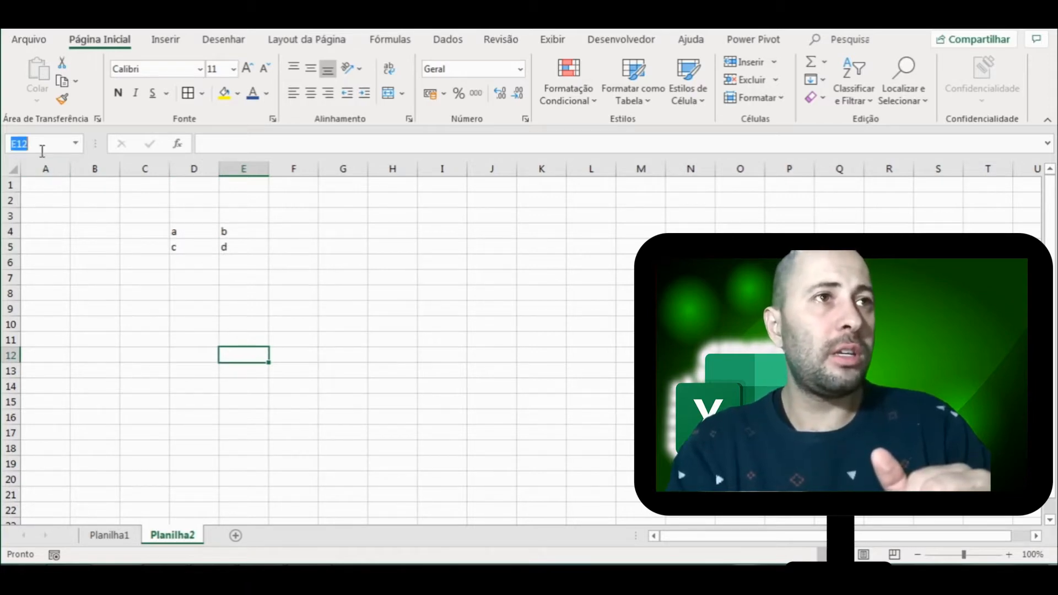
pyautogui.write('dados')
pyautogui.press('Return')
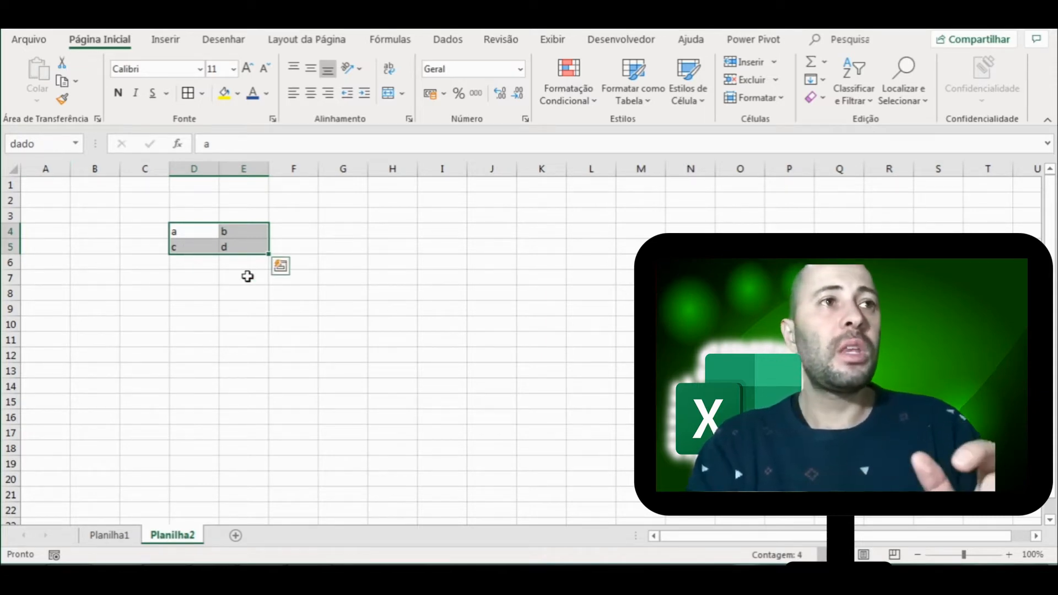
pyautogui.press('Delete')
# Select cell B1 and browse the available fonts and font sizes
pyautogui.click(95, 185)
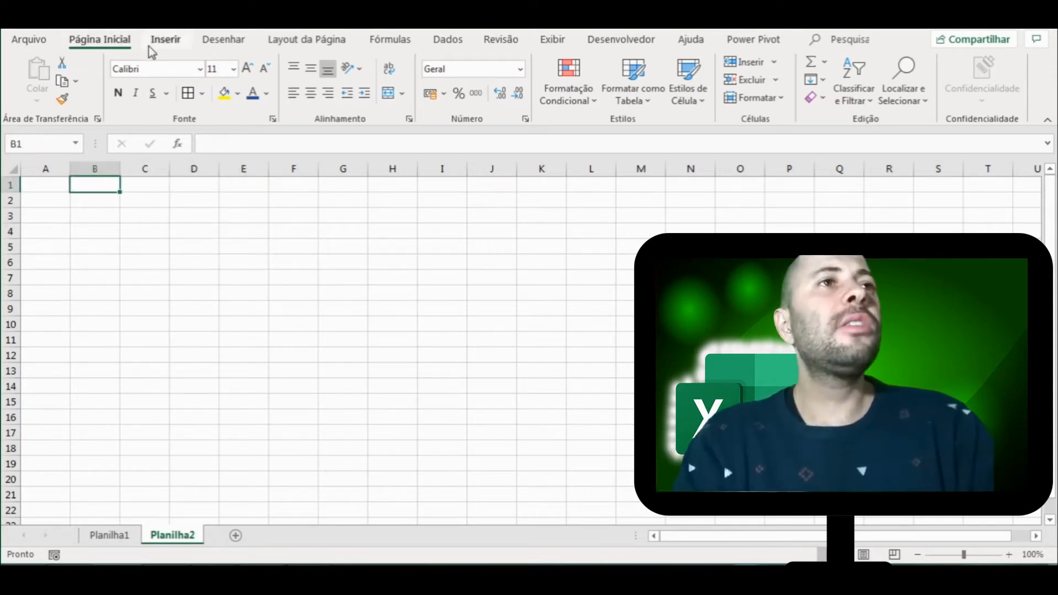
pyautogui.click(199, 70)
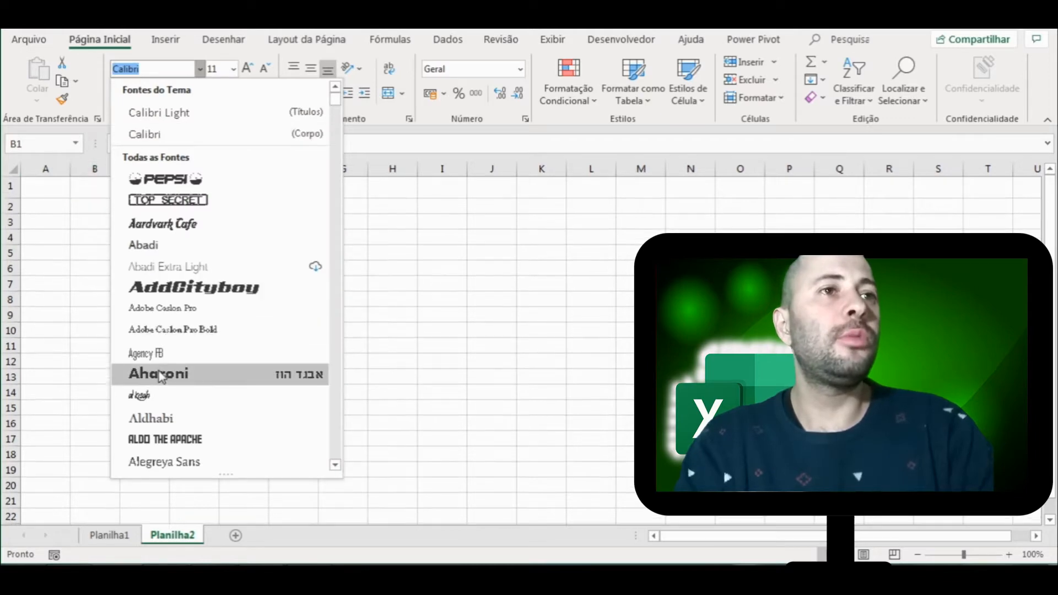
pyautogui.click(236, 70)
pyautogui.click(235, 70)
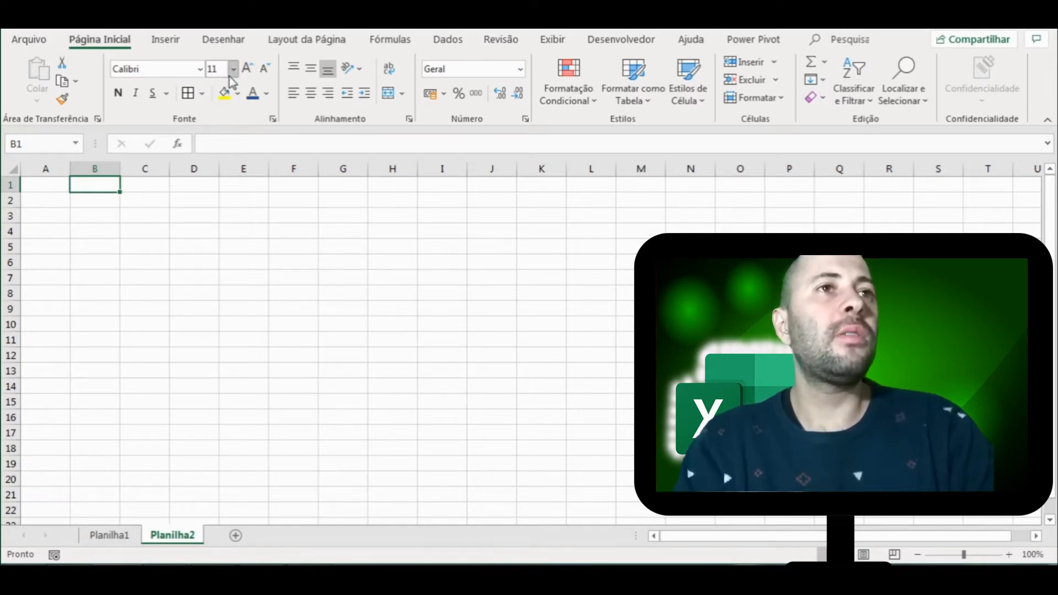
# Fill cell B1, the whole of row 3 and the whole of column D with yellow
pyautogui.click(224, 92)
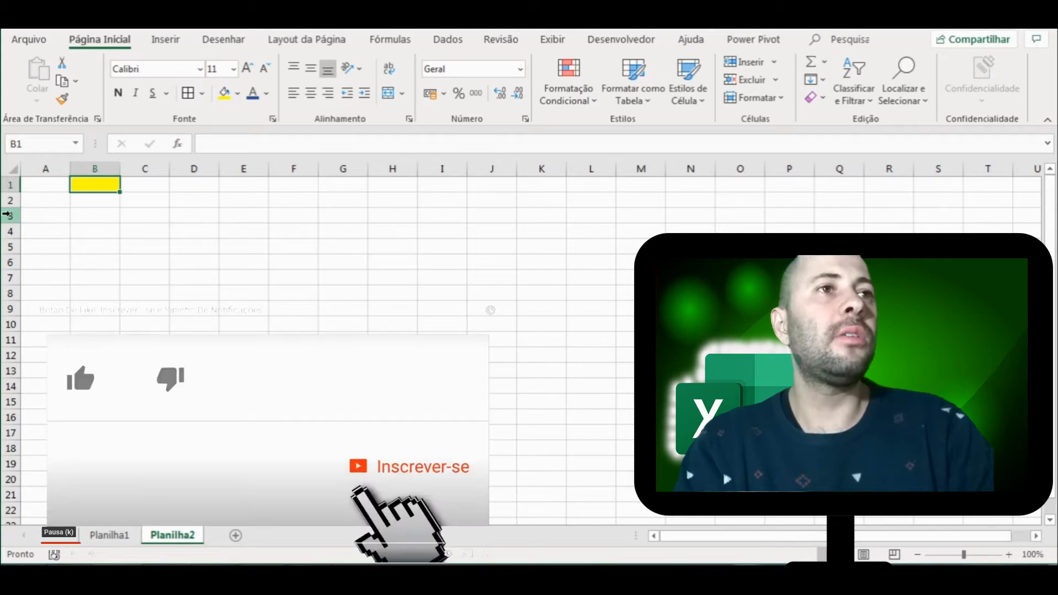
pyautogui.click(11, 215)
pyautogui.click(224, 92)
pyautogui.moveTo(190, 182); pyautogui.dragTo(194, 328)
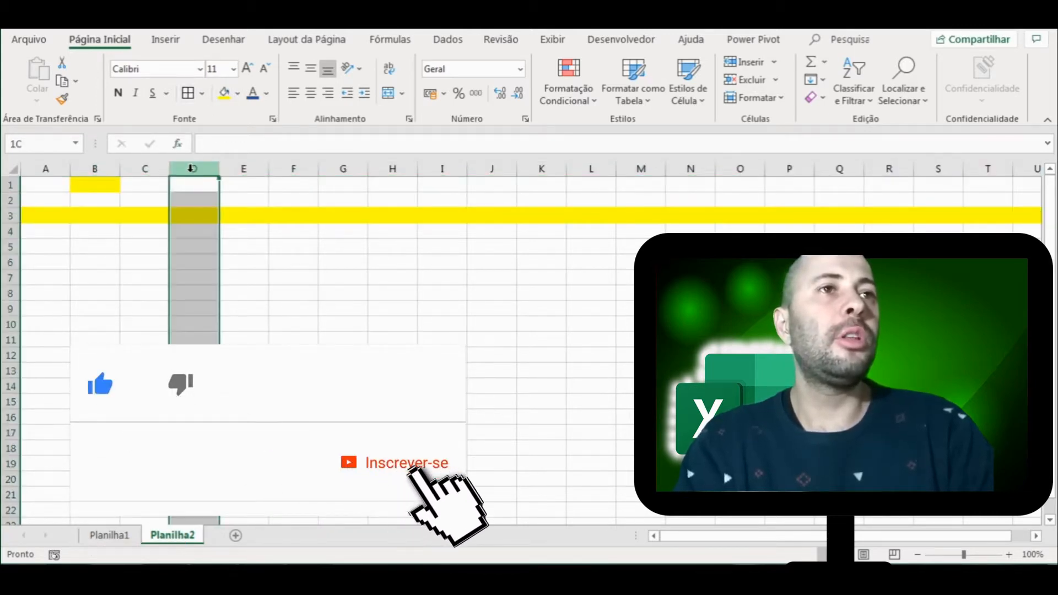
pyautogui.click(224, 92)
# Fill columns E through I with a blue-gray colour
pyautogui.moveTo(240, 168); pyautogui.dragTo(426, 177)
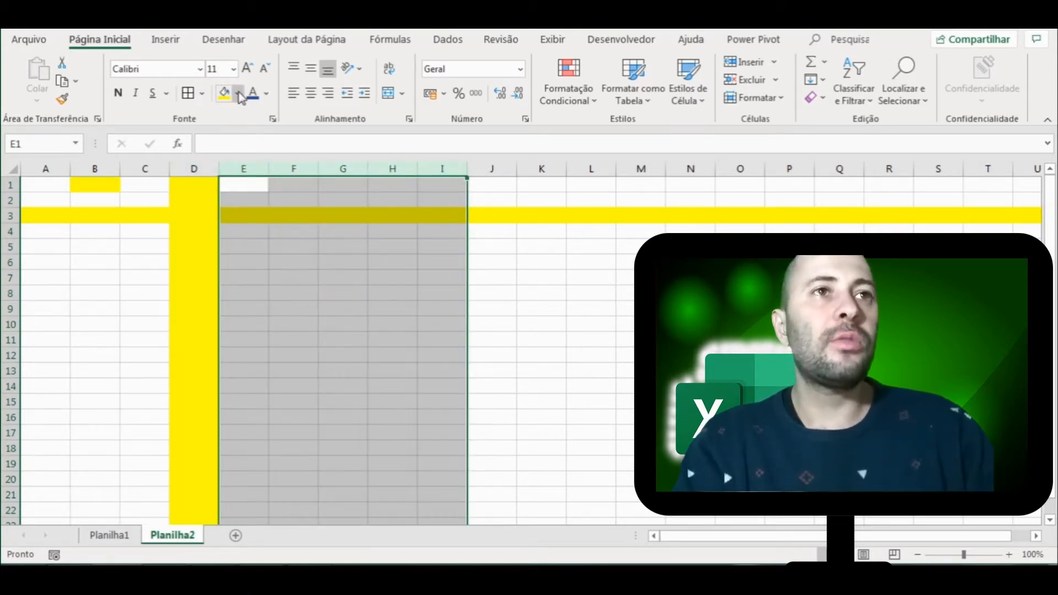
pyautogui.click(239, 94)
pyautogui.click(266, 177)
# Set the font colour of cell H6 to black and enter a person's first name in cell F3
pyautogui.click(404, 264)
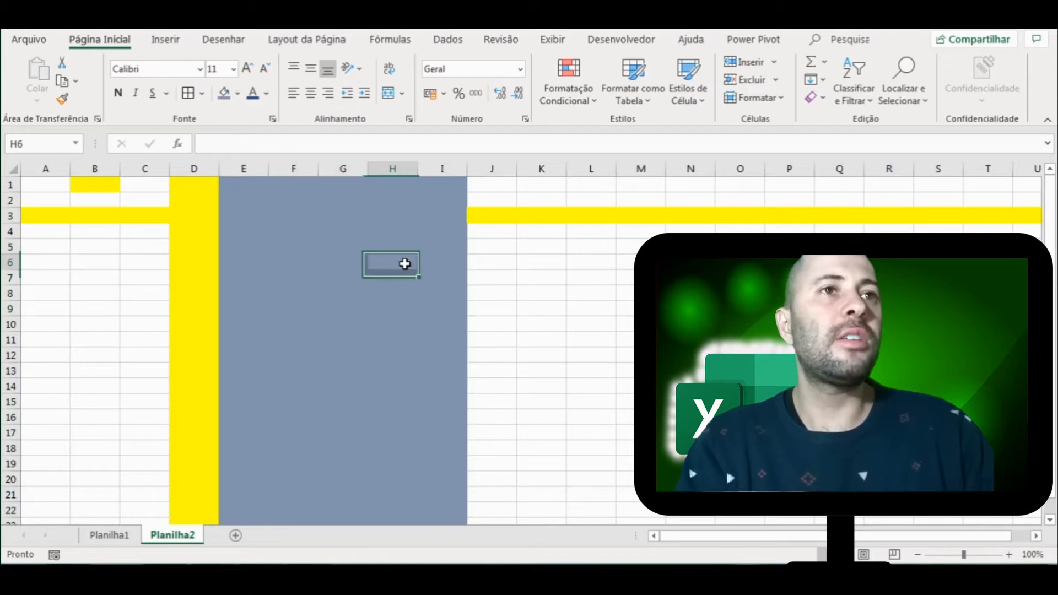
pyautogui.click(268, 98)
pyautogui.click(282, 220)
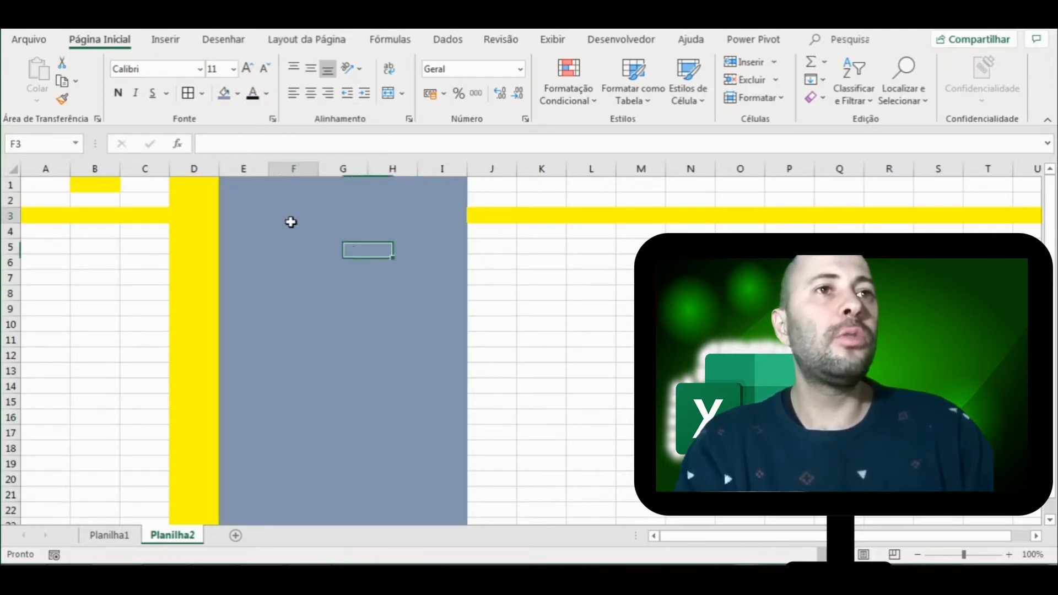
pyautogui.write('Anderson')
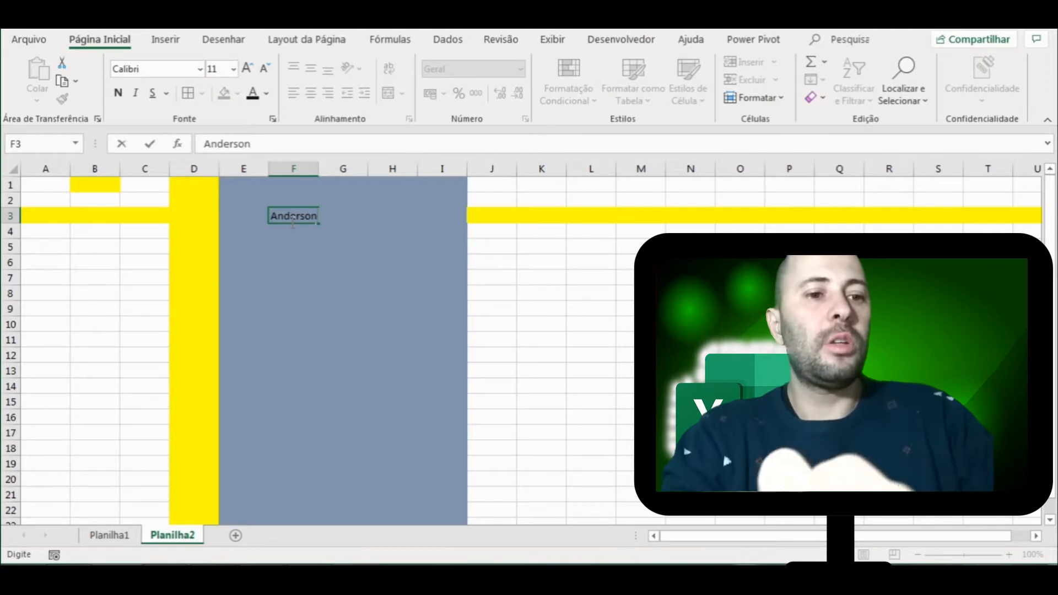
pyautogui.press('Return')
# Format the name in cell F3 as bold and italic
pyautogui.click(285, 217)
pyautogui.click(118, 92)
pyautogui.click(135, 93)
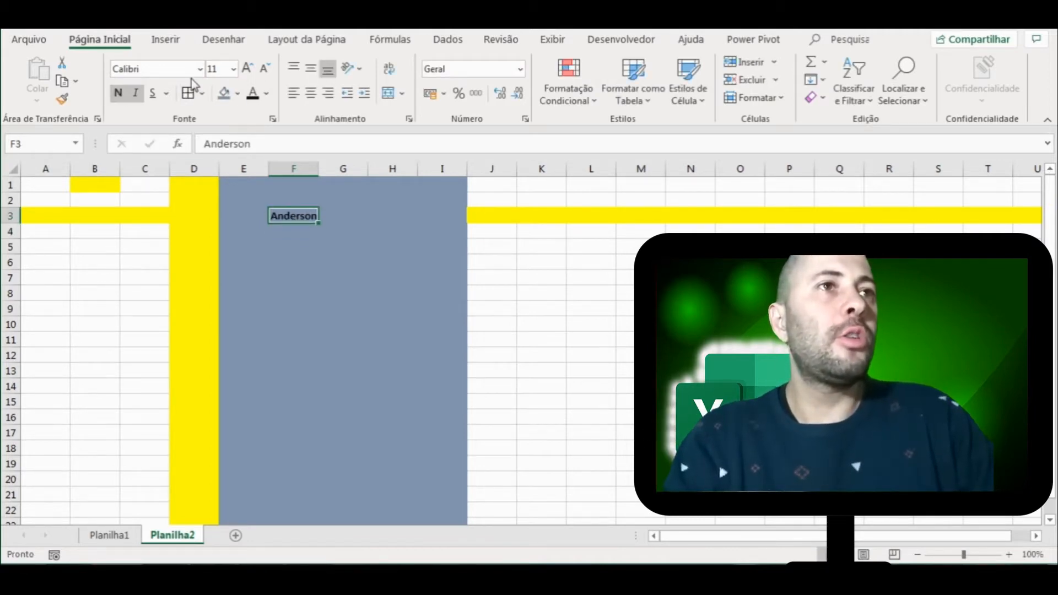
# Increase the font size of the name in cell F3 to 22, then reduce it to 20
pyautogui.click(249, 69)
pyautogui.click(248, 69)
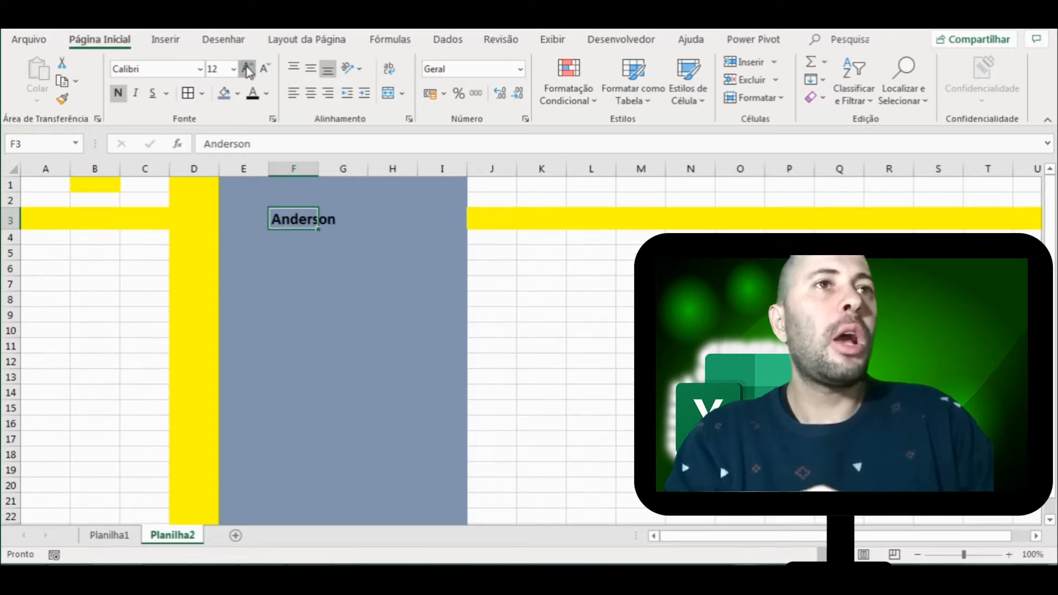
pyautogui.click(249, 68)
pyautogui.click(249, 69)
pyautogui.click(249, 69)
pyautogui.click(249, 69)
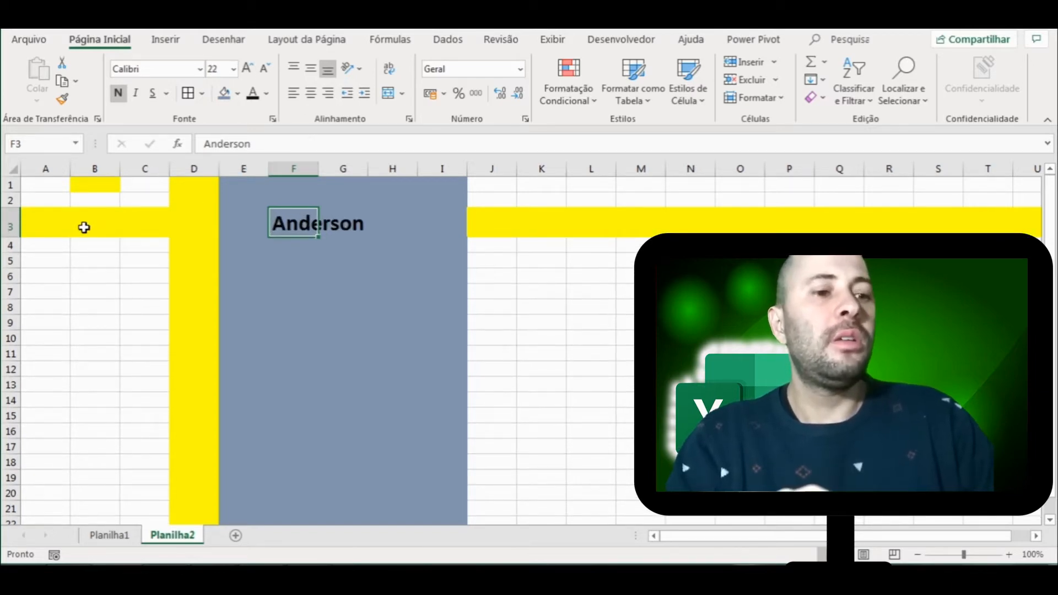
pyautogui.hotkey('ctrl', 'shift', ',')
pyautogui.hotkey('ctrl', 'shift', ',')
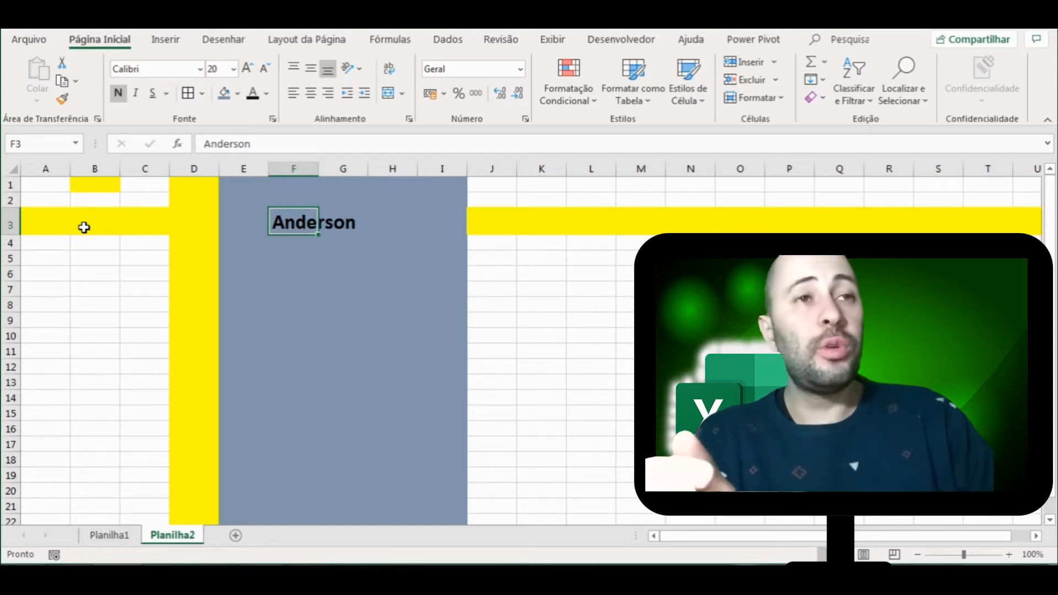
# Undo the font size changes, the name entry and all the fill and font formatting until the sheet is blank
pyautogui.hotkey('ctrl', 'z')
pyautogui.hotkey('ctrl', 'z')
pyautogui.hotkey('ctrl', 'z')
pyautogui.hotkey('ctrl', 'z')
pyautogui.hotkey('ctrl', 'z')
pyautogui.hotkey('ctrl', 'z')
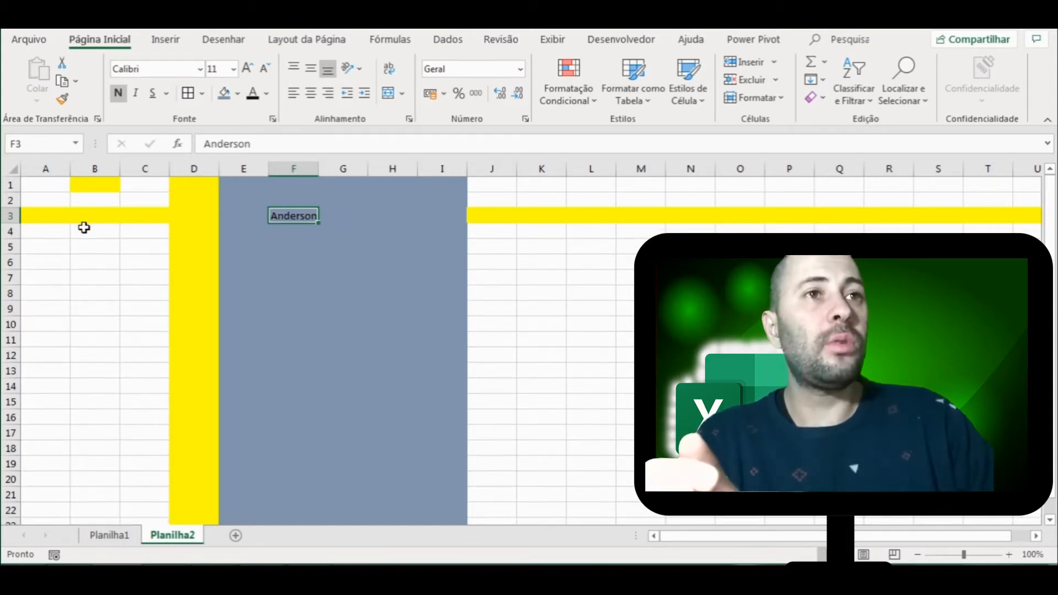
pyautogui.hotkey('ctrl', 'z')
pyautogui.hotkey('ctrl', 'z')
pyautogui.hotkey('ctrl', 'z')
pyautogui.hotkey('ctrl', 'z')
pyautogui.hotkey('ctrl', 'z')
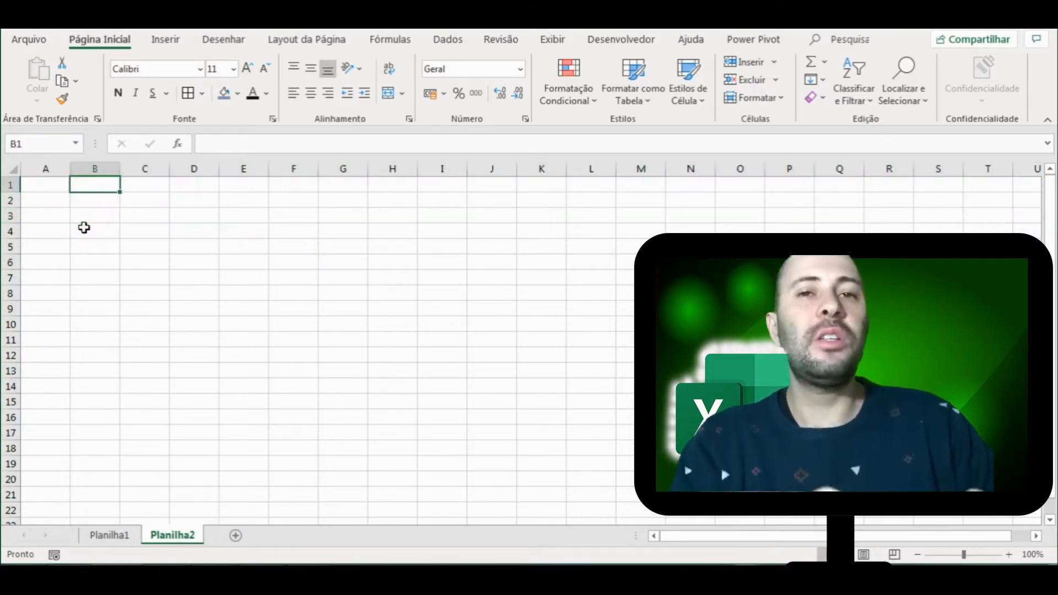
# Enter the title "Resultado primeiro trimestre" in cell C2
pyautogui.click(177, 220)
pyautogui.click(134, 201)
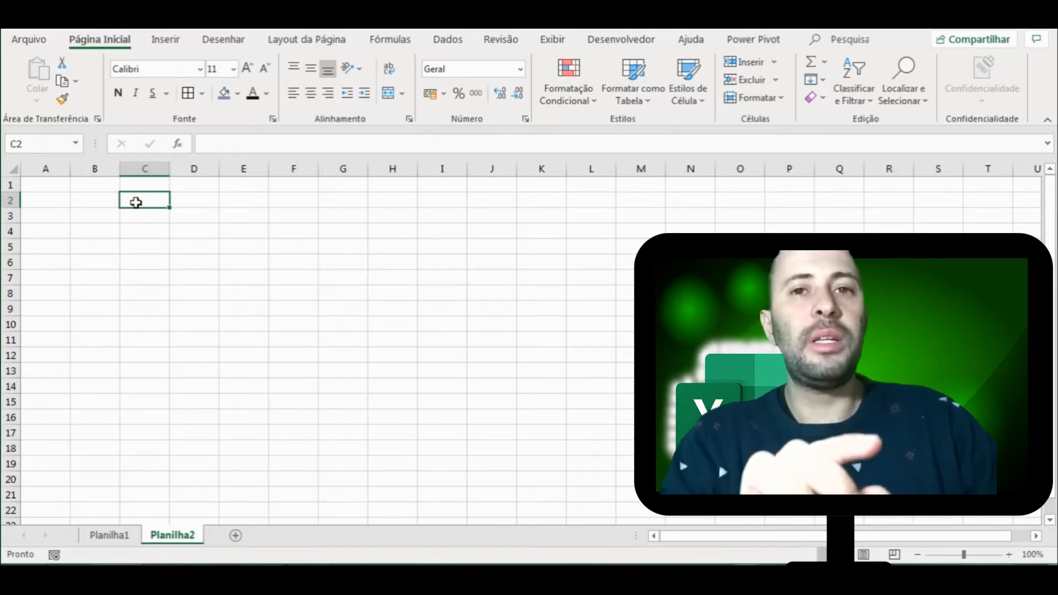
pyautogui.write('Resultado')
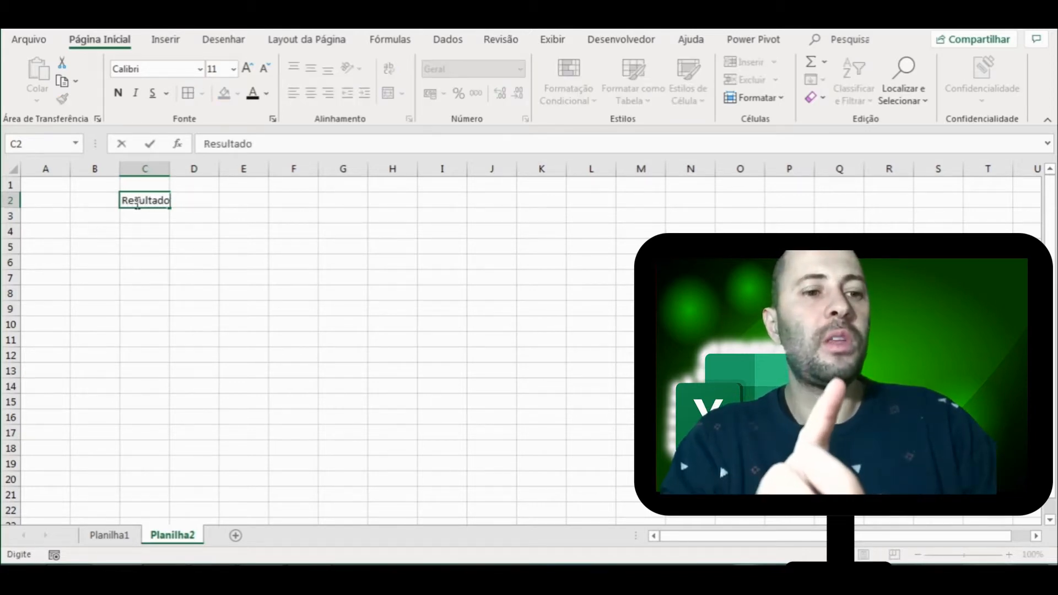
pyautogui.write(' primeiro trimestre')
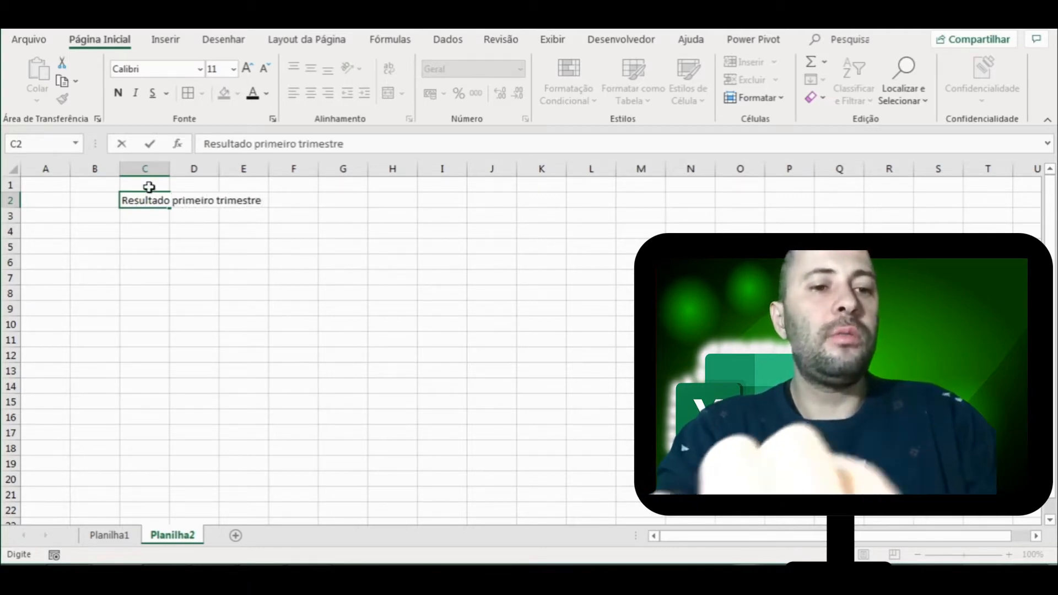
pyautogui.click(150, 245)
# Enter the headers "produto", "janeiro" and "fevereiro" in cells C3, D3 and E3
pyautogui.click(151, 217)
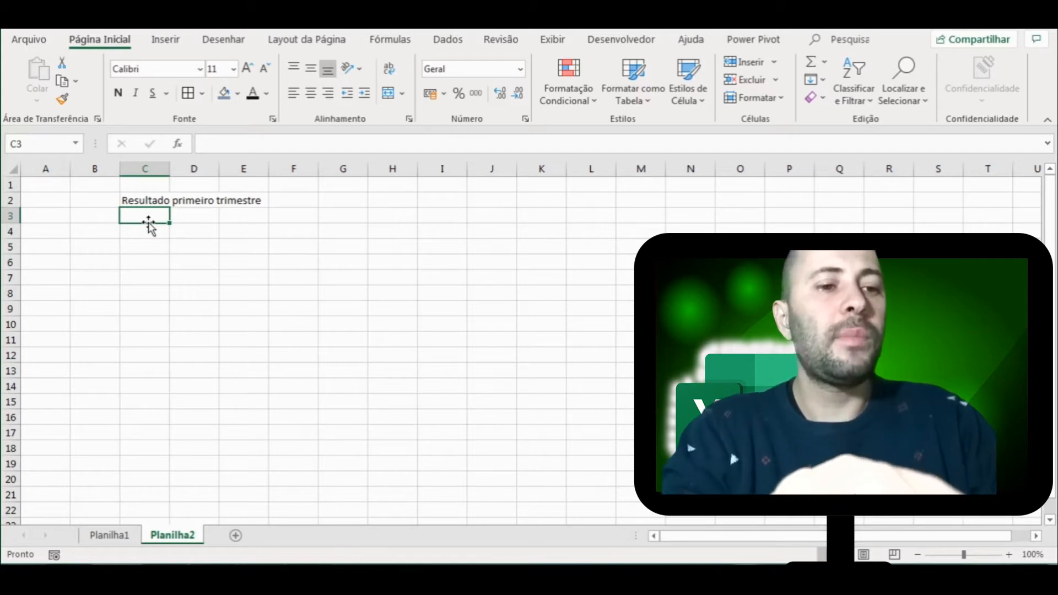
pyautogui.doubleClick(150, 222)
pyautogui.write('duto')
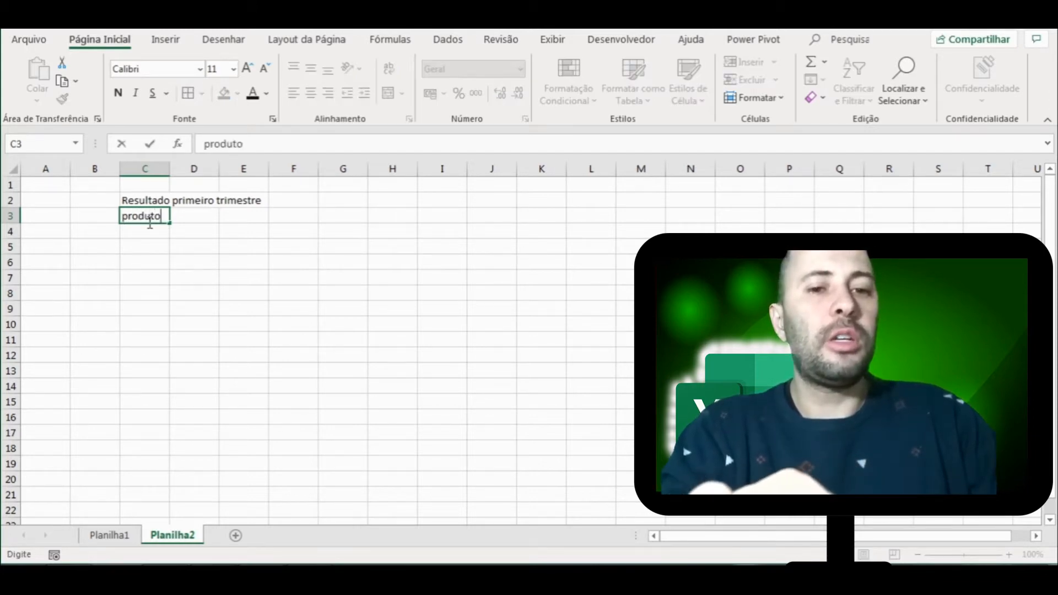
pyautogui.press('Tab')
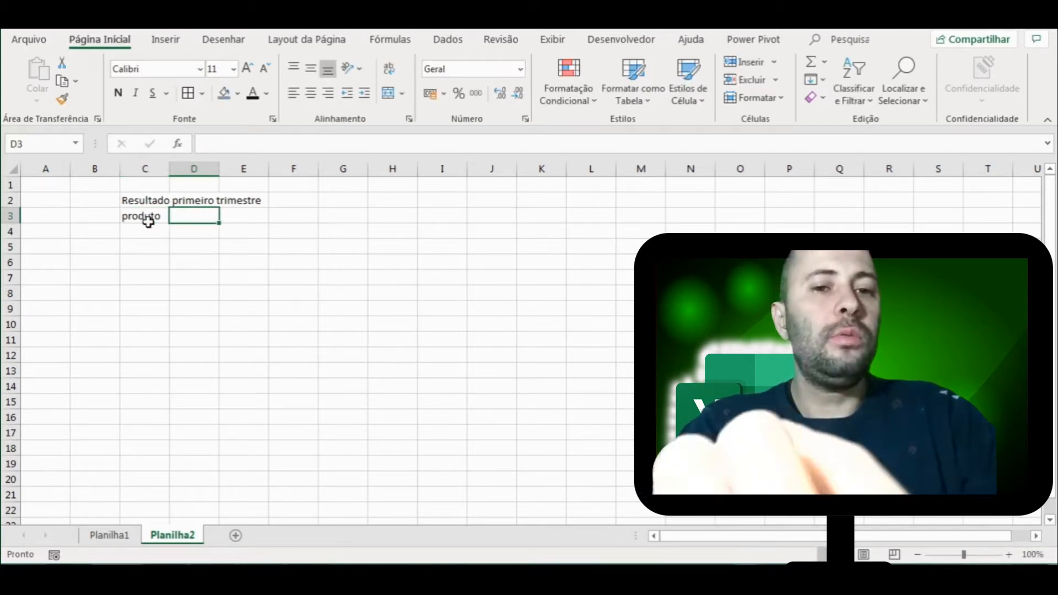
pyautogui.write('janeiro')
pyautogui.press('Tab')
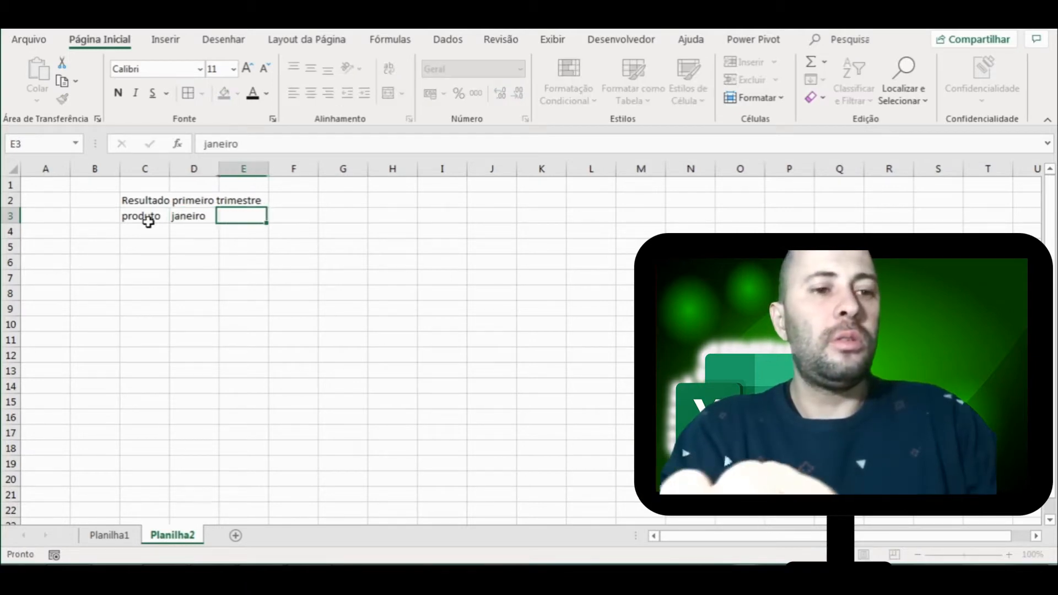
pyautogui.write('f')
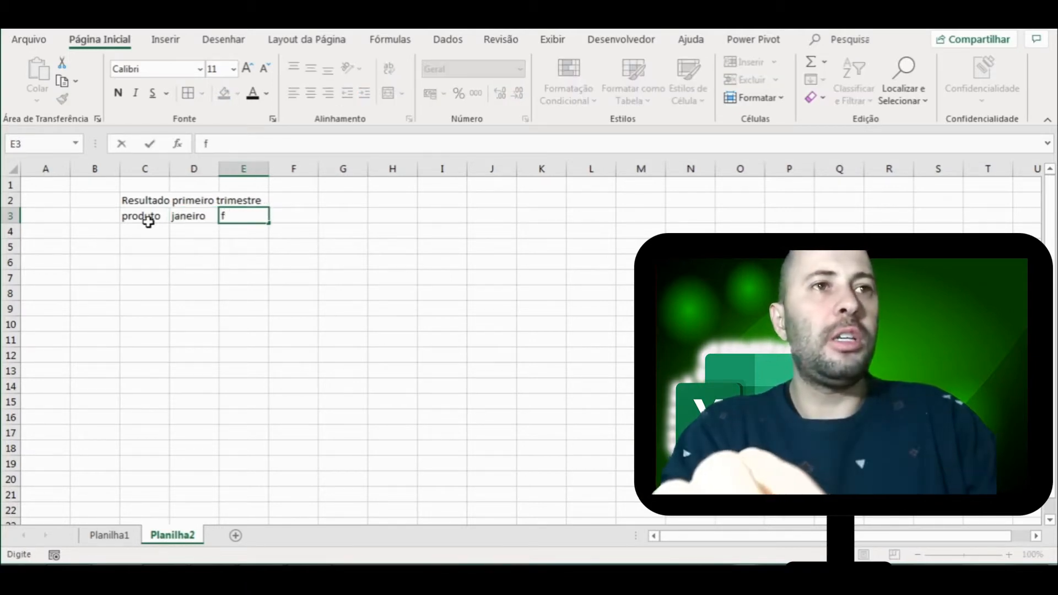
pyautogui.write('evereiro')
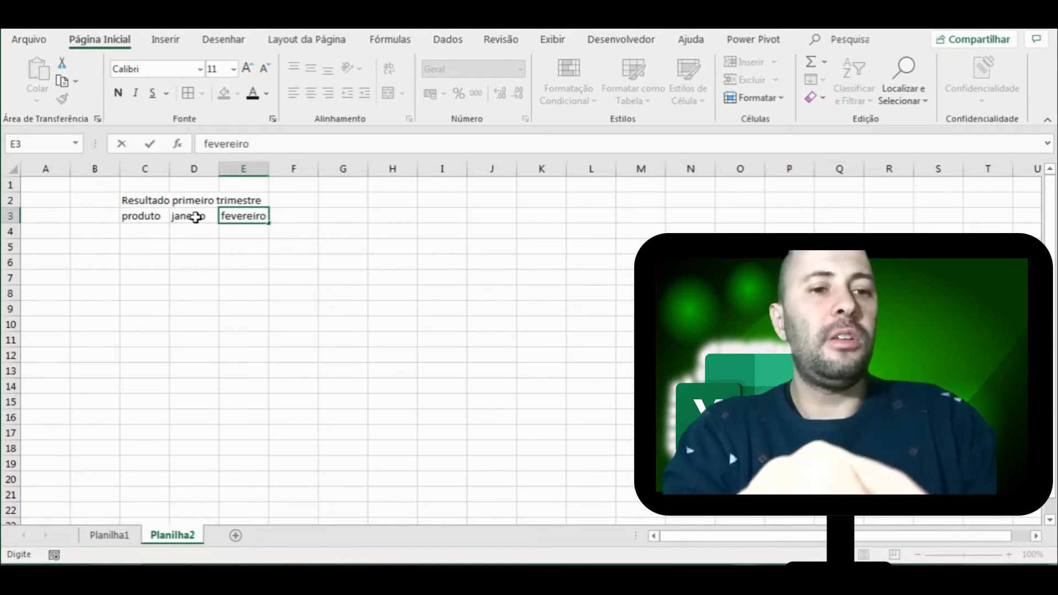
pyautogui.click(193, 216)
# Extend the month series from cells D3:E3 into F3 with AutoFill to add "março"
pyautogui.click(199, 229)
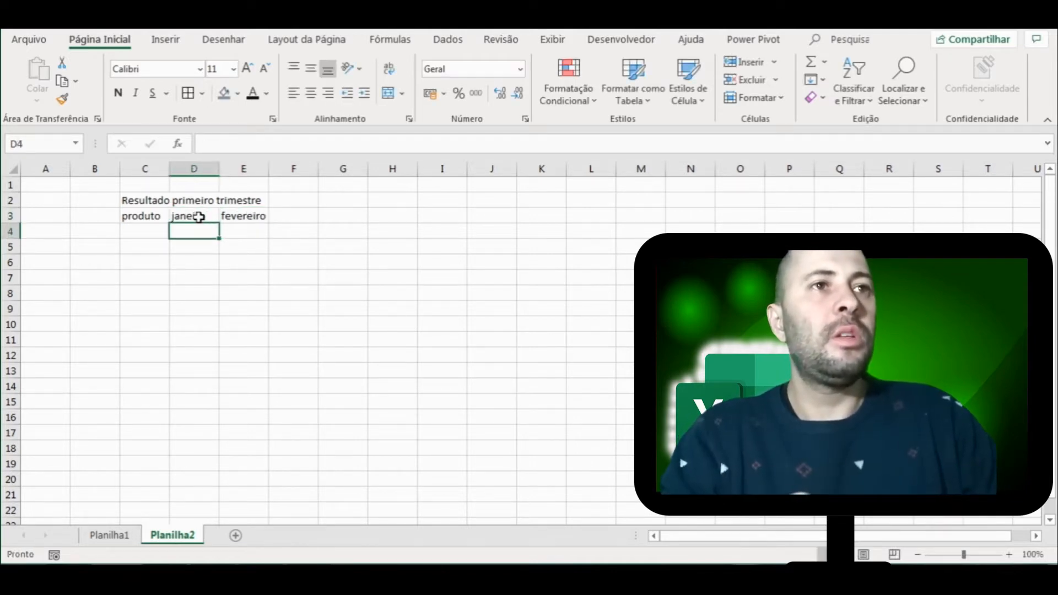
pyautogui.click(199, 218)
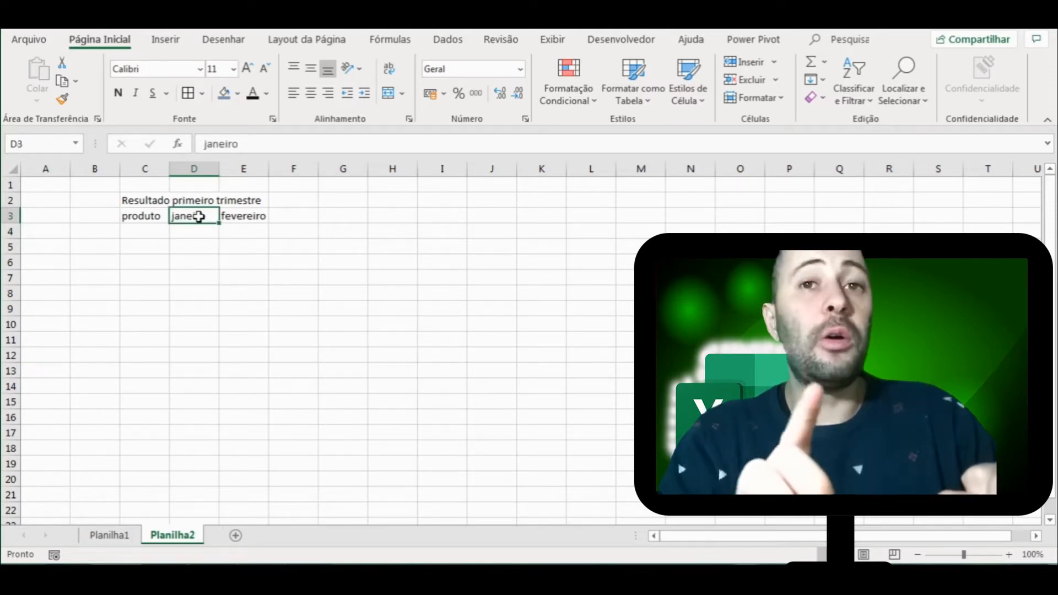
pyautogui.moveTo(199, 217); pyautogui.dragTo(233, 217)
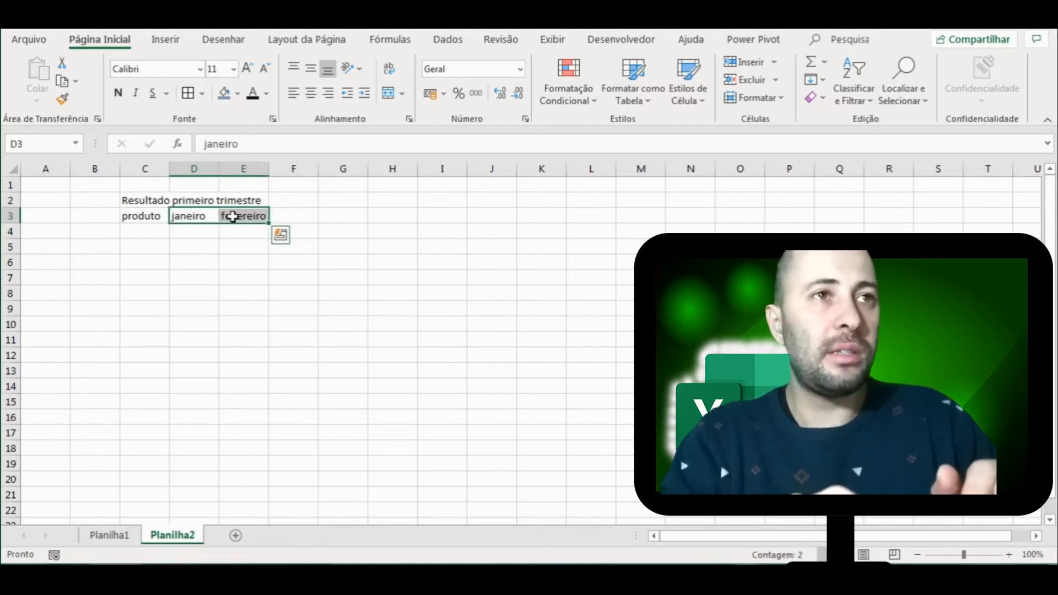
pyautogui.moveTo(268, 223); pyautogui.dragTo(326, 220)
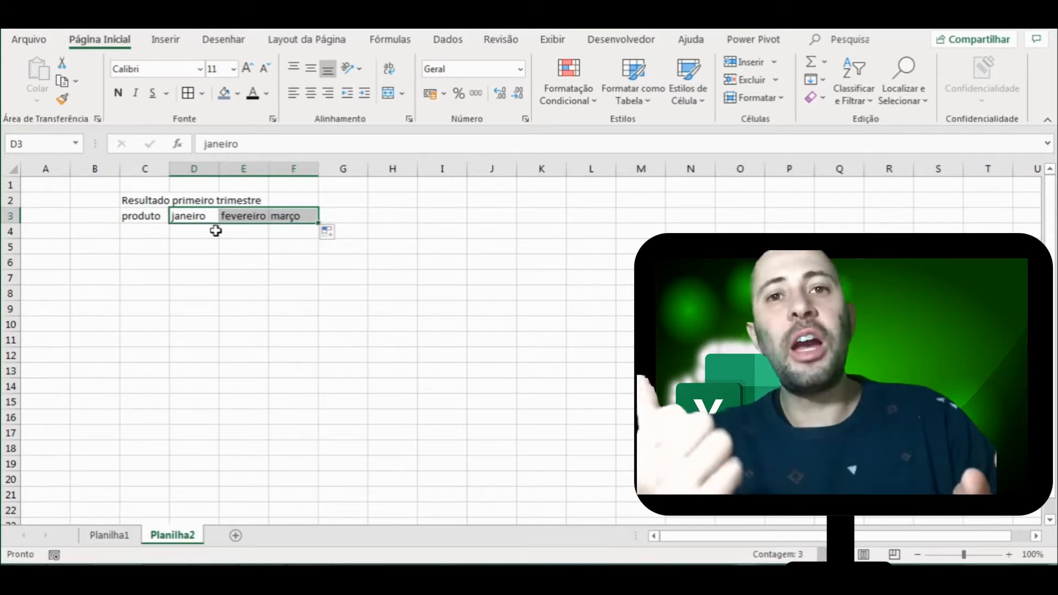
# Apply all borders to the range C2:F9 to form the table grid
pyautogui.moveTo(312, 325); pyautogui.dragTo(292, 303)
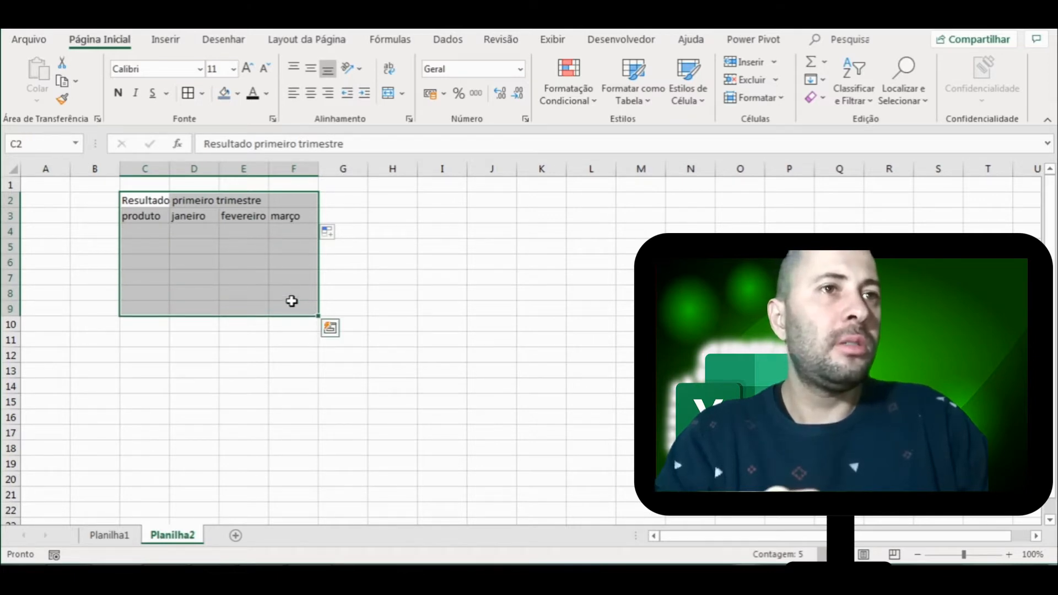
pyautogui.click(188, 94)
pyautogui.click(217, 288)
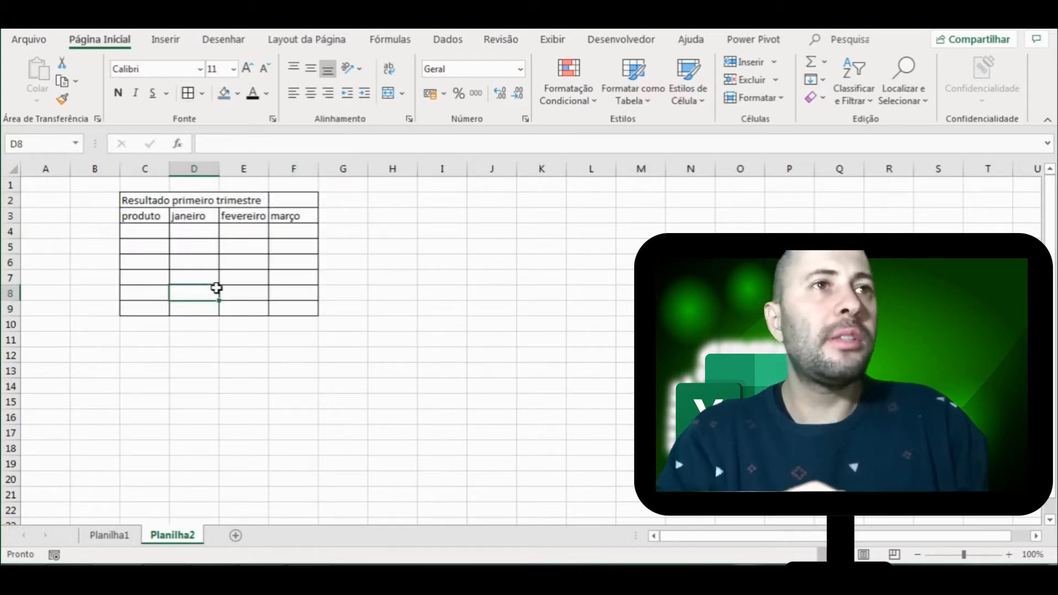
pyautogui.click(229, 358)
pyautogui.click(213, 293)
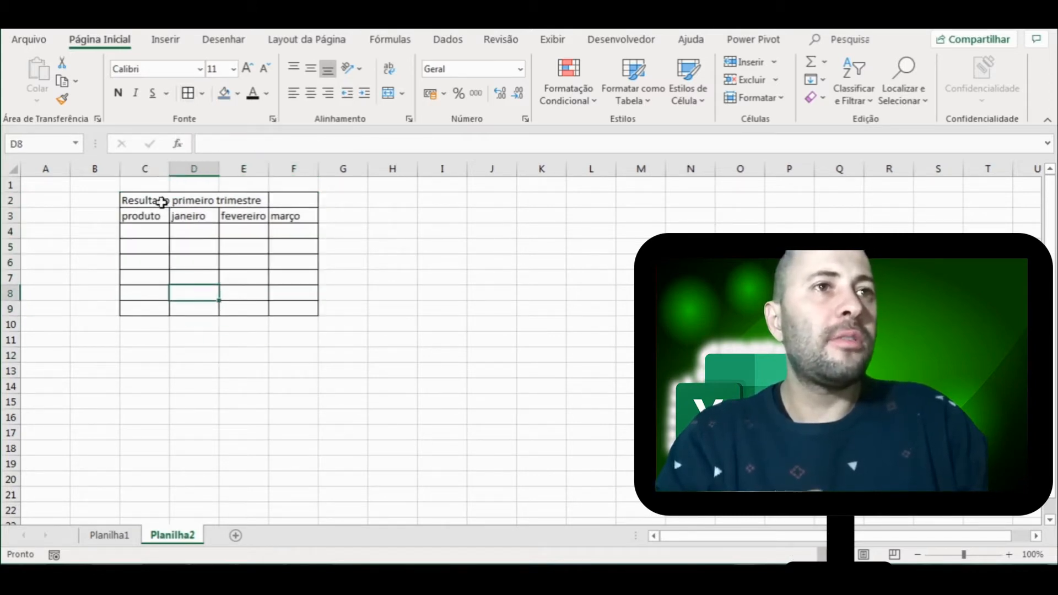
# Merge and center the title "Resultado primeiro trimestre" across cells C2:F2
pyautogui.click(161, 202)
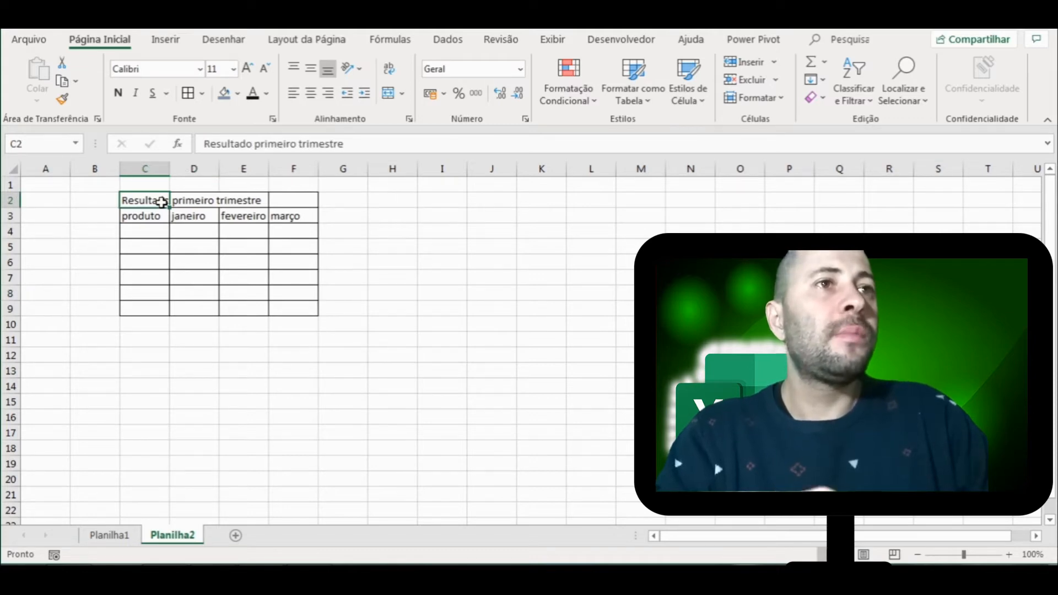
pyautogui.moveTo(160, 203); pyautogui.dragTo(300, 202)
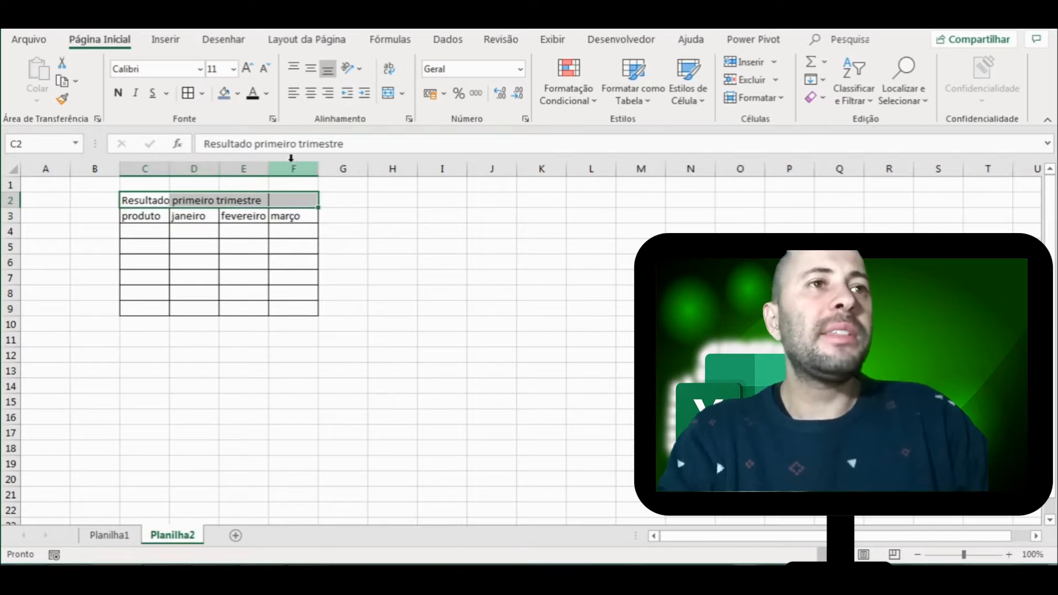
pyautogui.click(176, 215)
pyautogui.click(158, 203)
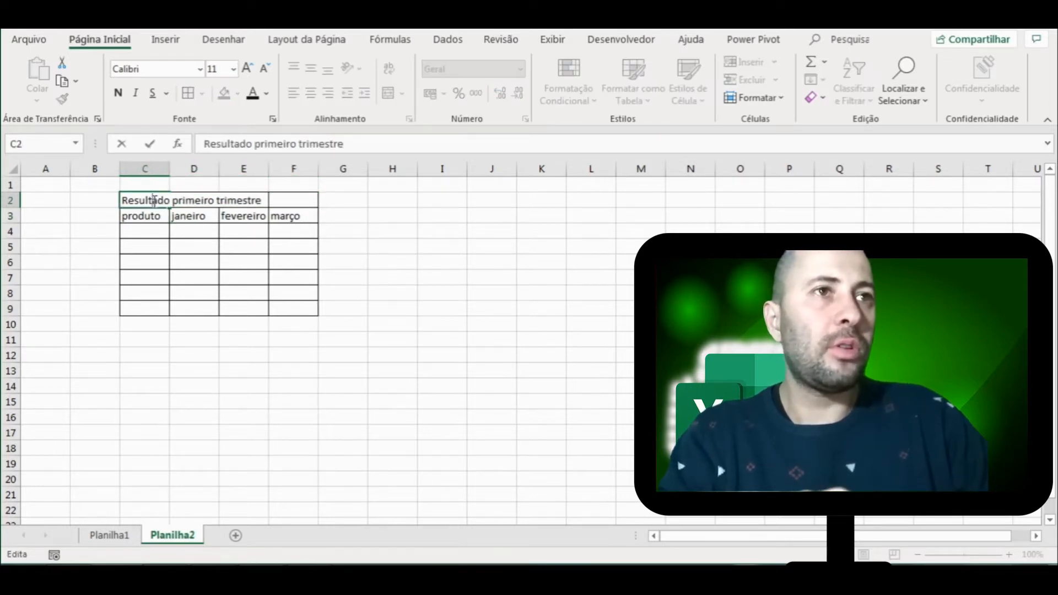
pyautogui.click(154, 215)
pyautogui.click(160, 201)
pyautogui.moveTo(161, 201); pyautogui.dragTo(274, 200)
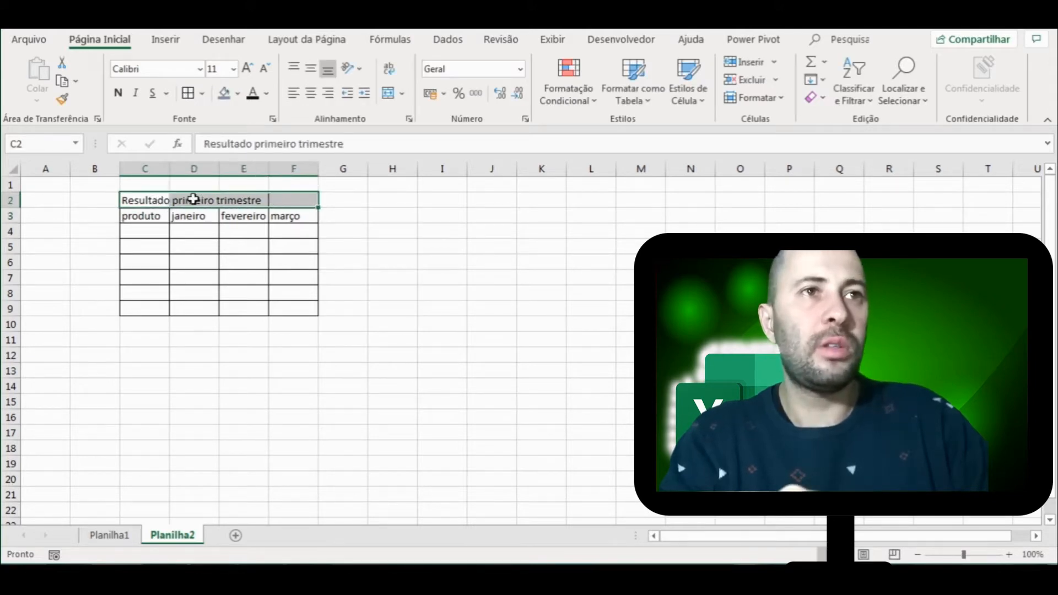
pyautogui.click(389, 95)
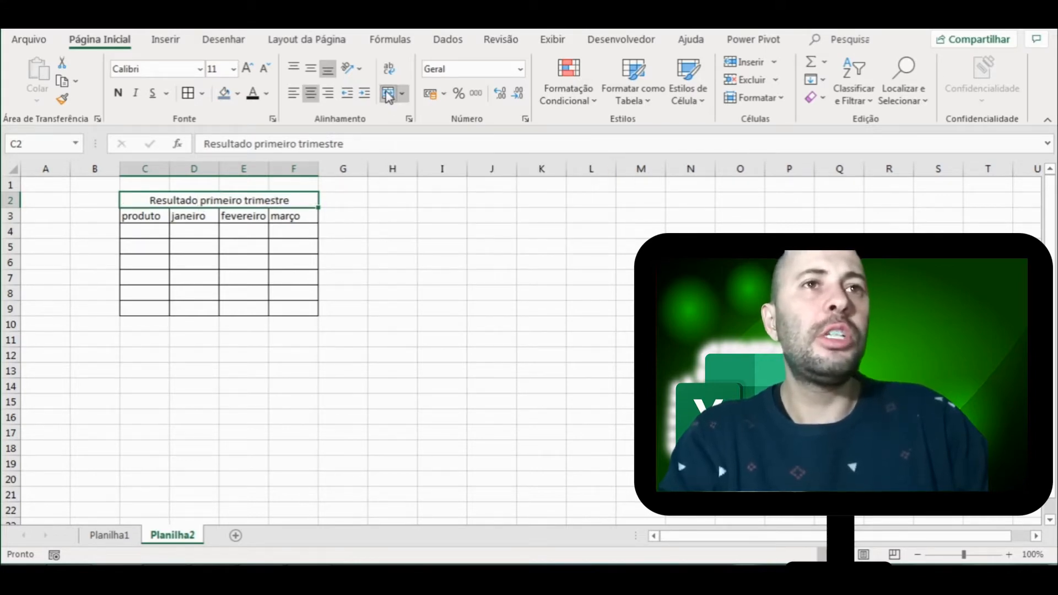
pyautogui.click(216, 269)
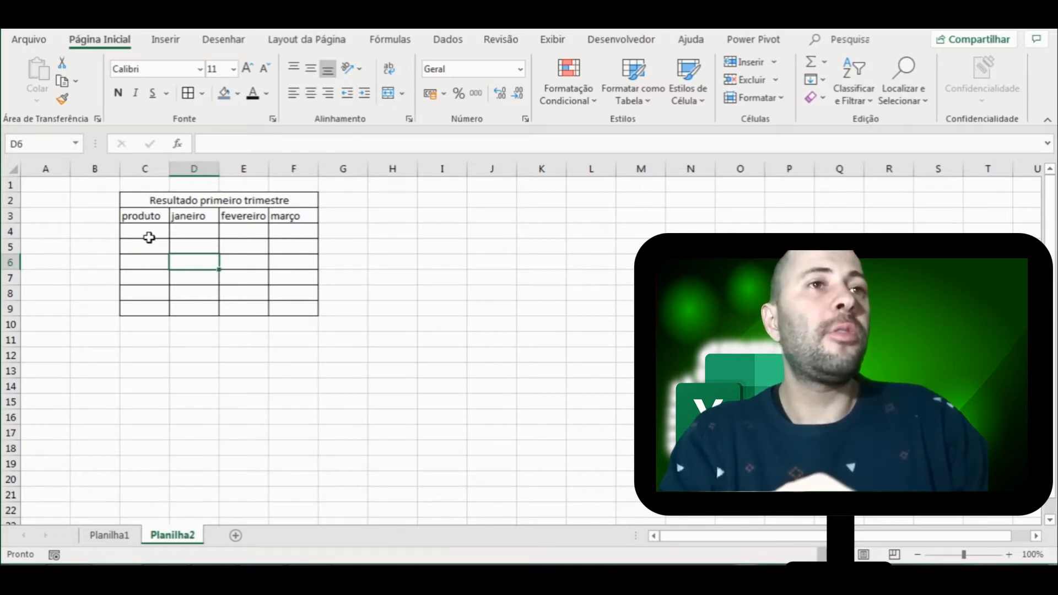
# Set the width of columns C through F to 15
pyautogui.click(146, 218)
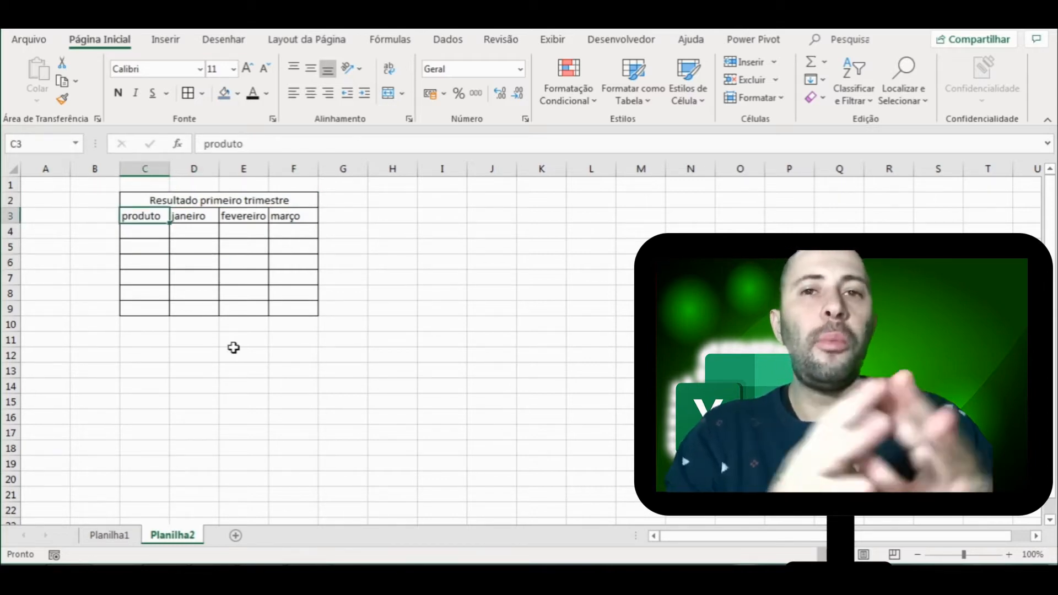
pyautogui.click(140, 166)
pyautogui.moveTo(140, 166); pyautogui.dragTo(355, 168)
pyautogui.moveTo(147, 169); pyautogui.dragTo(354, 169)
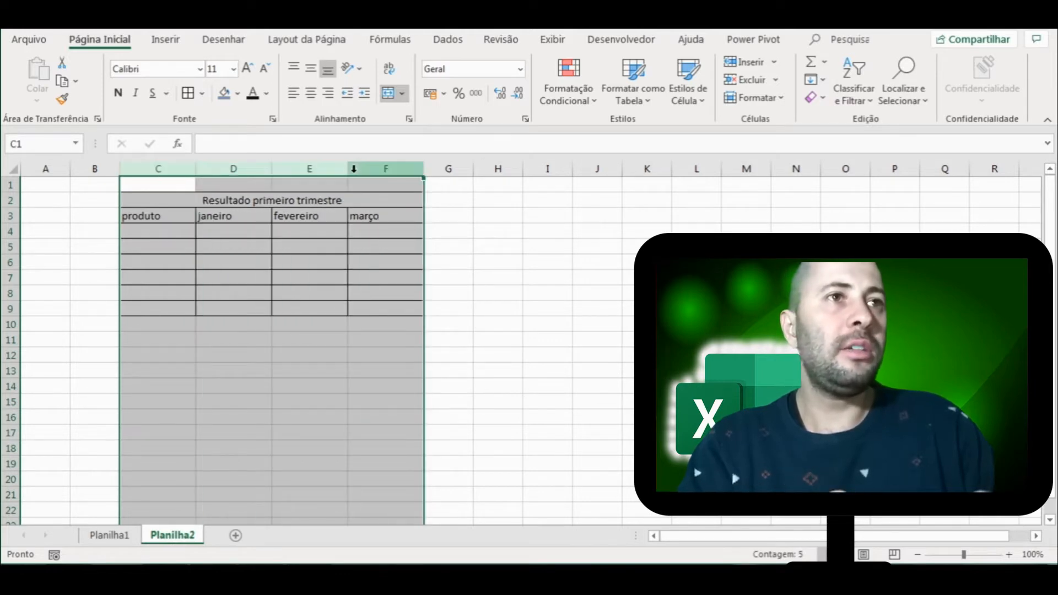
pyautogui.rightClick(361, 169)
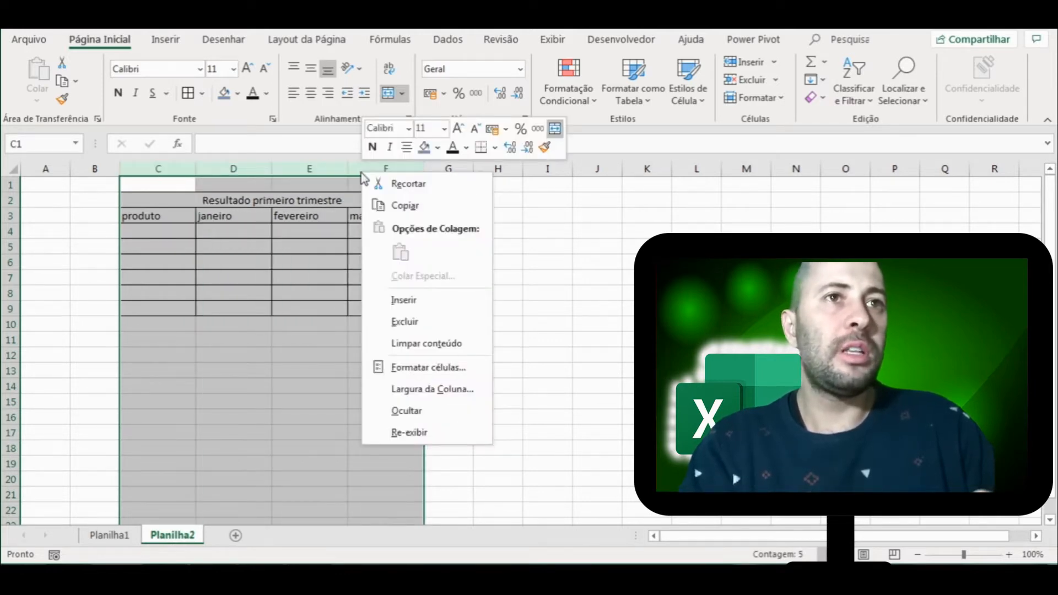
pyautogui.click(408, 389)
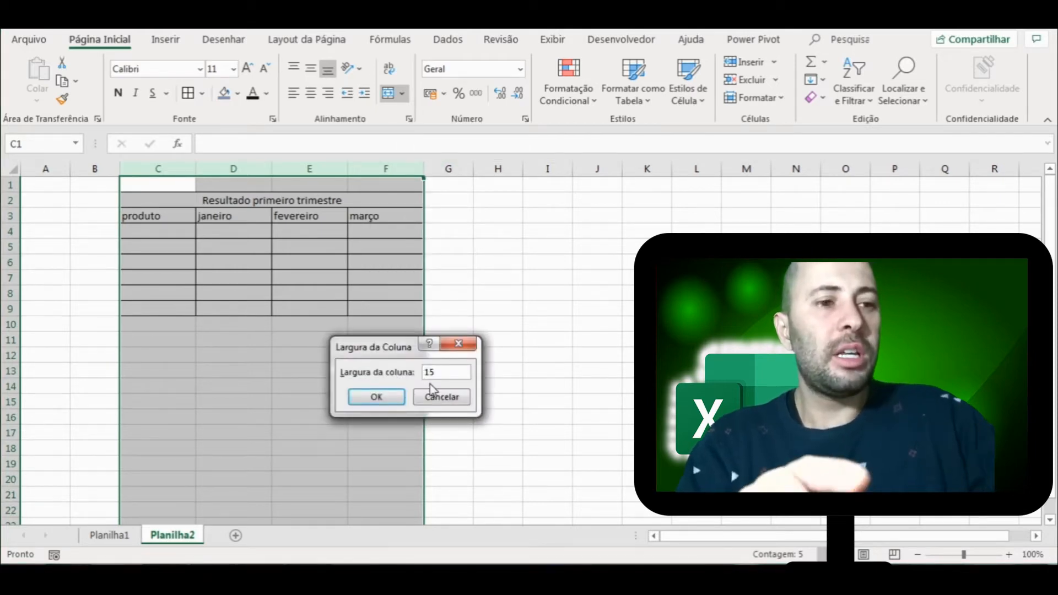
pyautogui.press('Return')
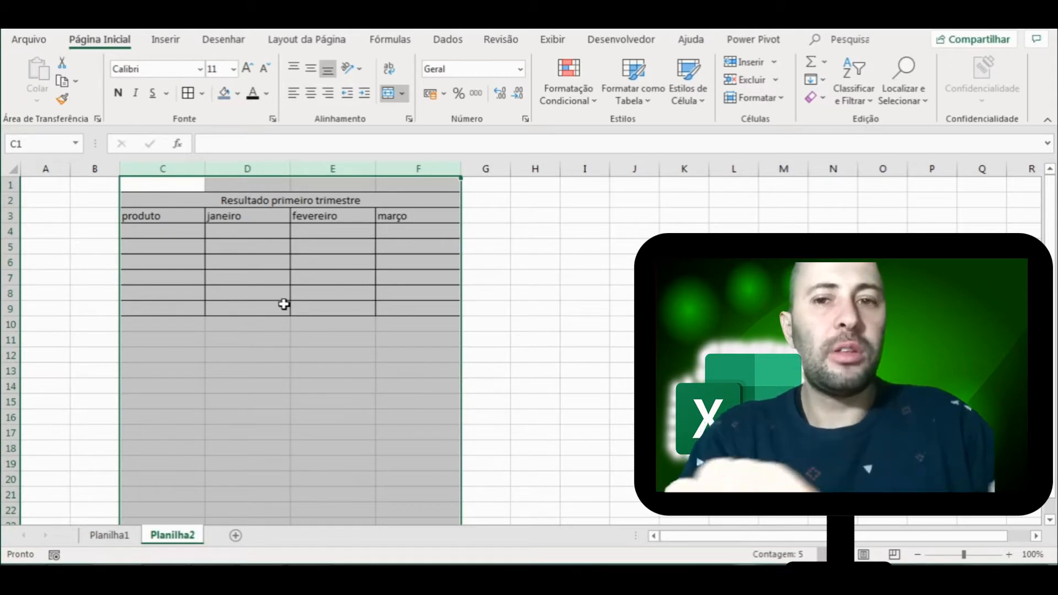
# Increase the row height of rows 2 through 9 so the whole table is taller
pyautogui.click(9, 200)
pyautogui.moveTo(8, 200); pyautogui.dragTo(15, 310)
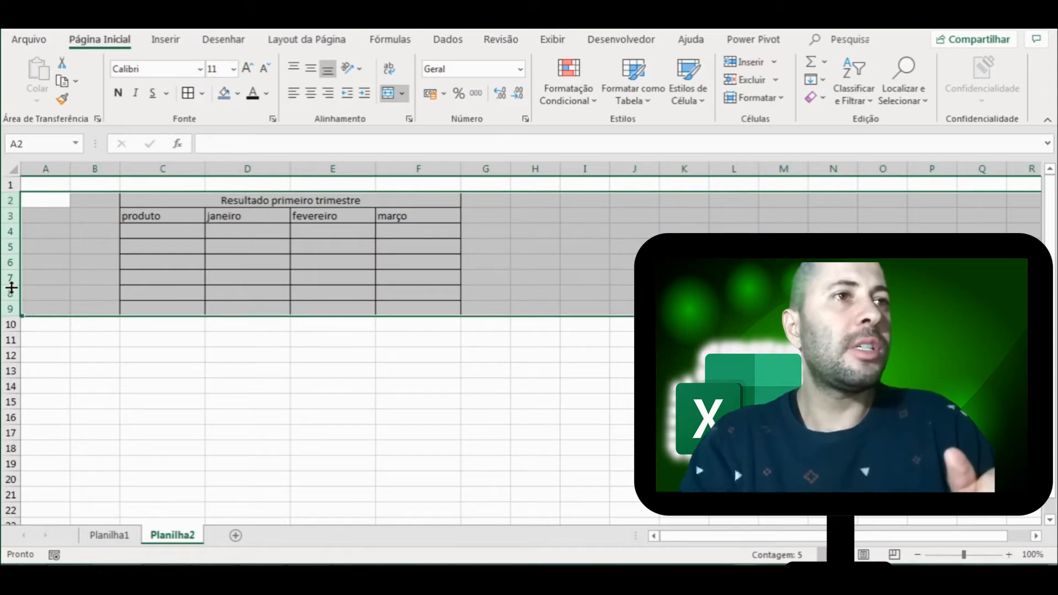
pyautogui.rightClick(10, 284)
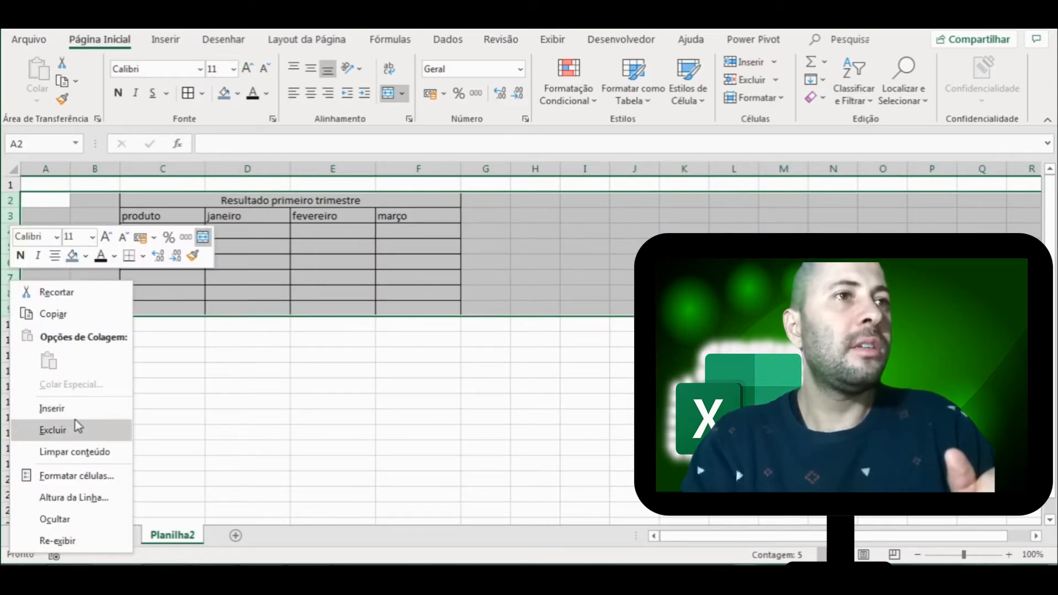
pyautogui.click(64, 498)
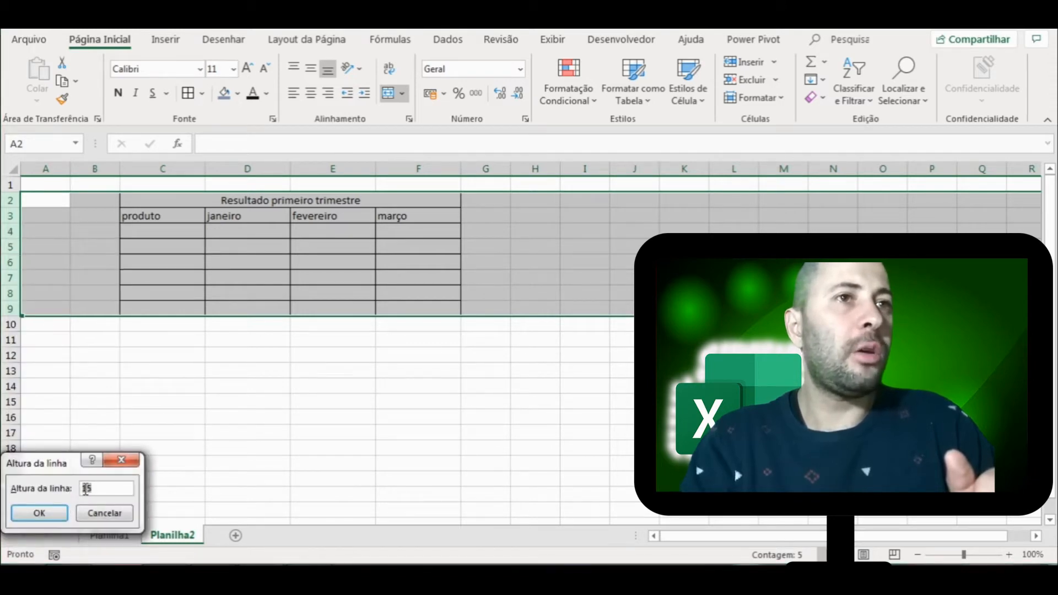
pyautogui.press('Return')
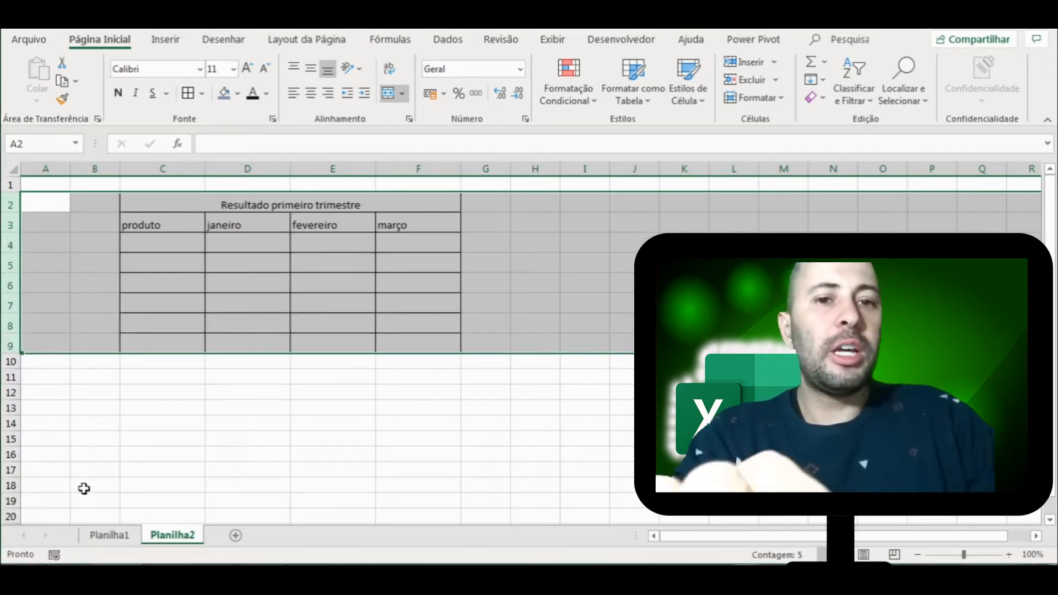
pyautogui.click(296, 346)
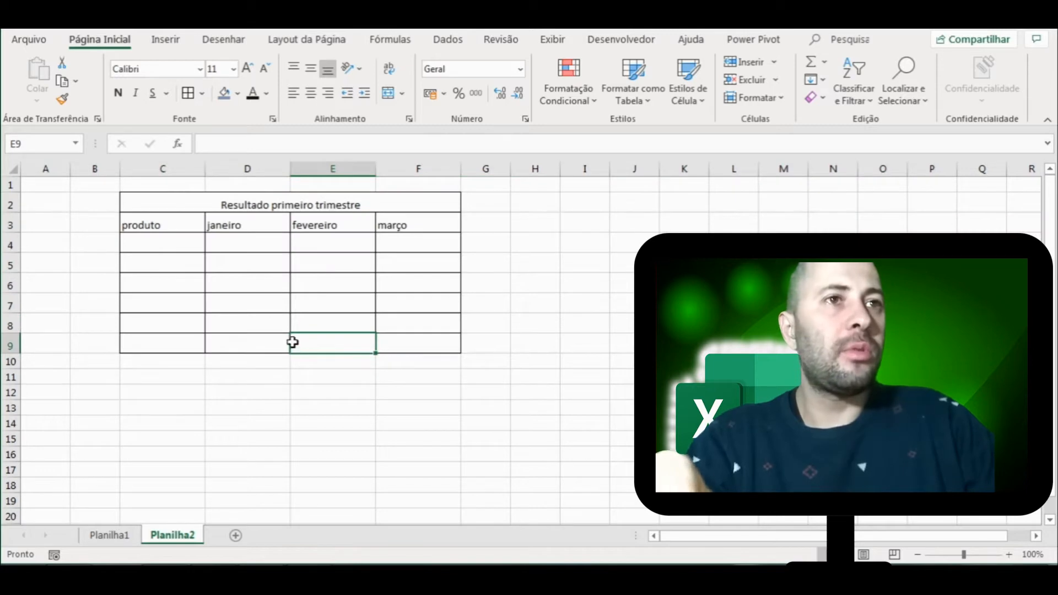
# Try left and right alignment on the headers in C3:F3, and center them horizontally
pyautogui.moveTo(168, 230); pyautogui.dragTo(385, 228)
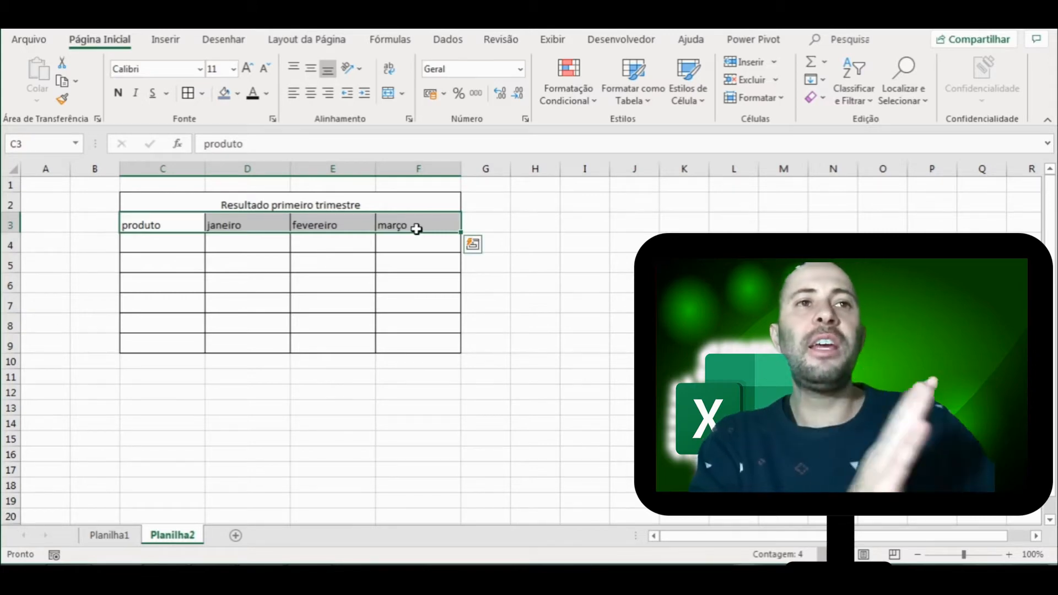
pyautogui.click(312, 93)
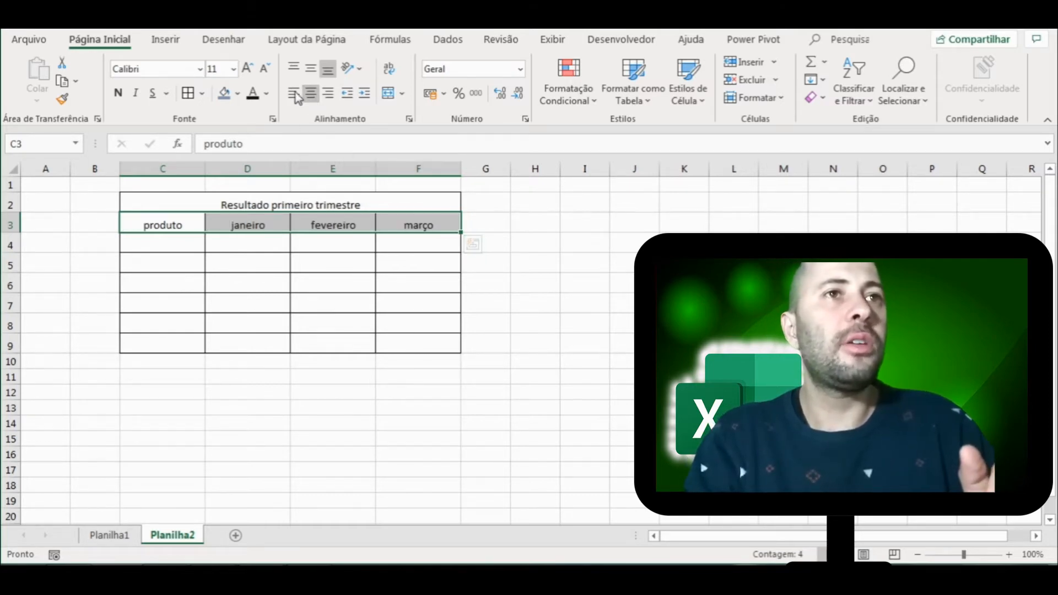
pyautogui.click(295, 95)
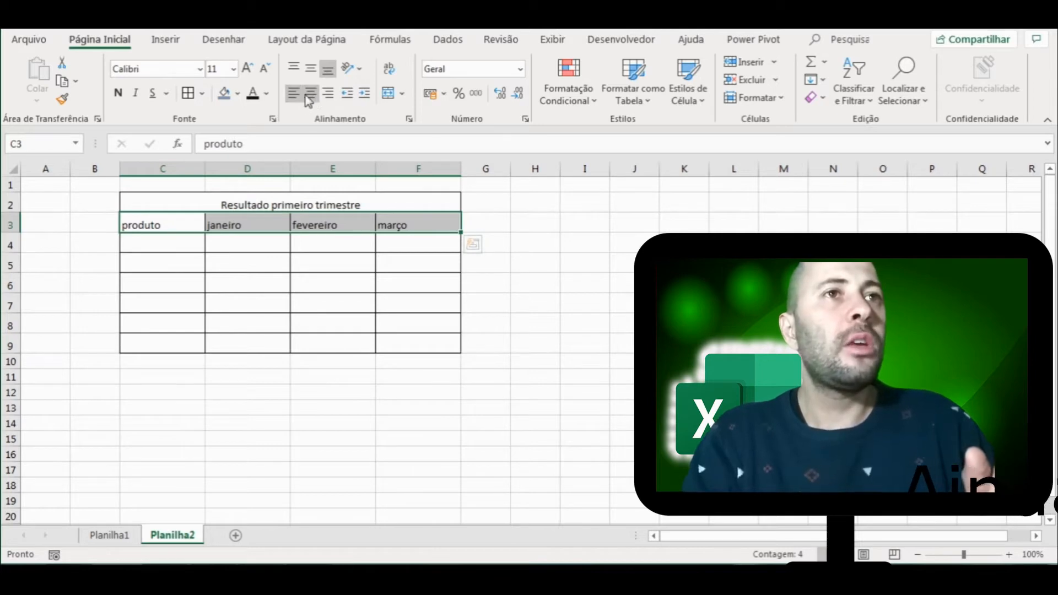
pyautogui.click(329, 95)
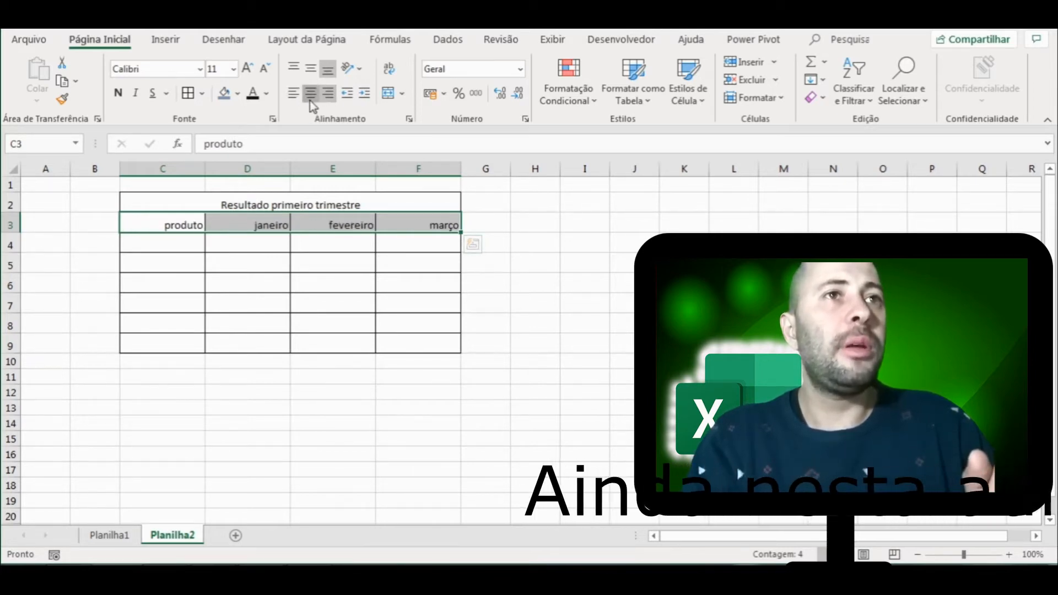
pyautogui.click(311, 94)
# Try top and bottom alignment on the headers in C3:F3, and align them to the vertical middle
pyautogui.click(294, 68)
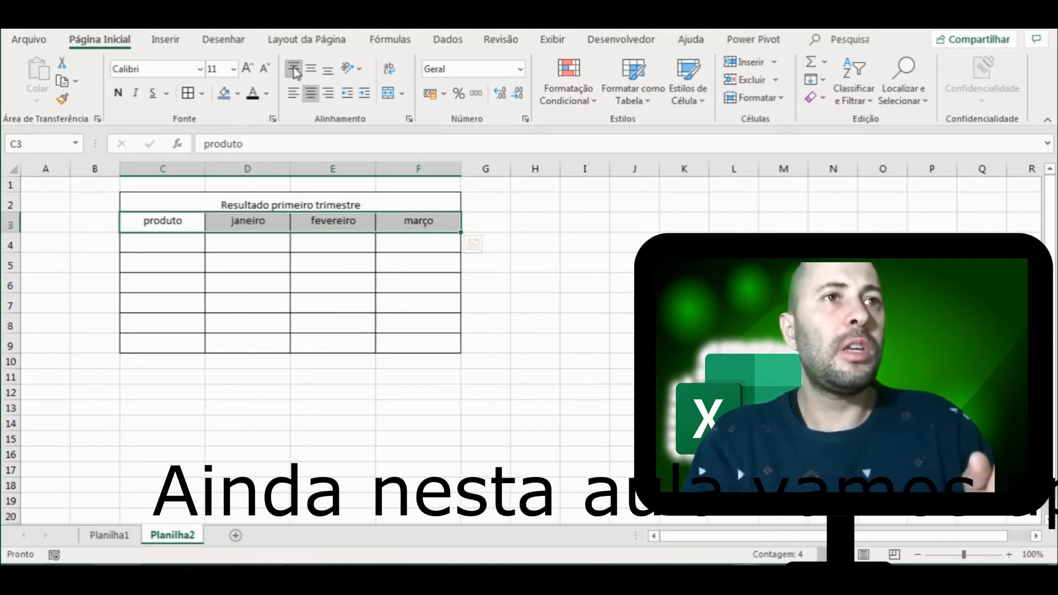
pyautogui.click(329, 73)
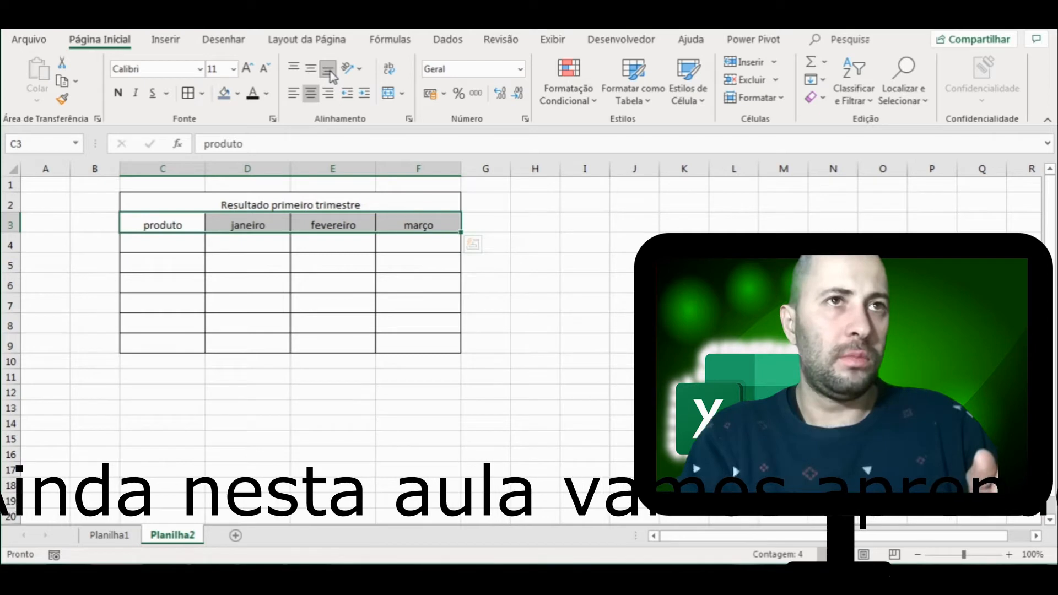
pyautogui.click(311, 69)
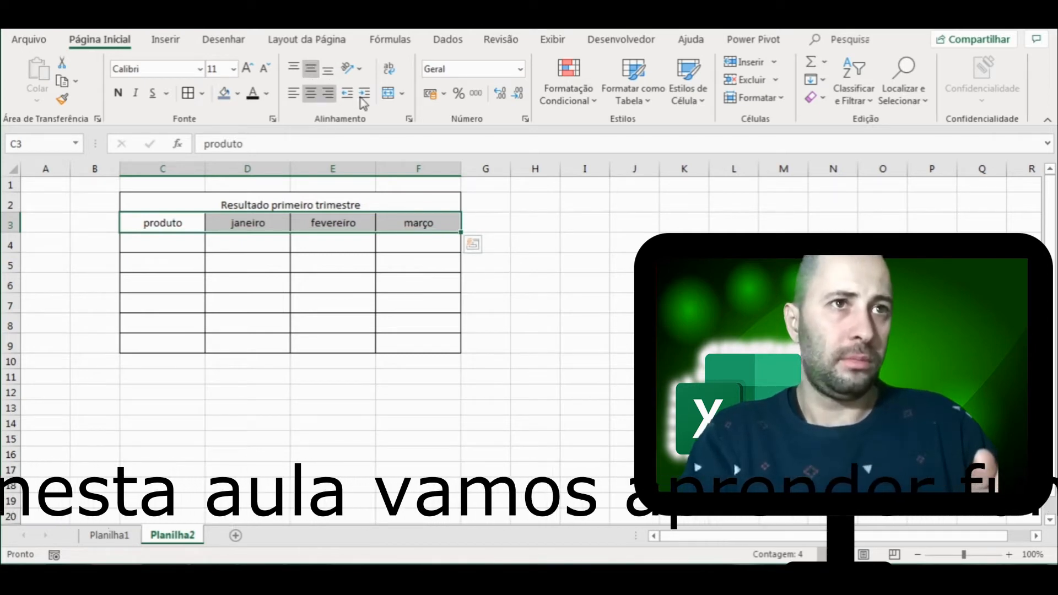
# Enter the products Macarrão, arroz, feijão, azeite and açucar in cells C4 through C8
pyautogui.click(174, 241)
pyautogui.write('Marc')
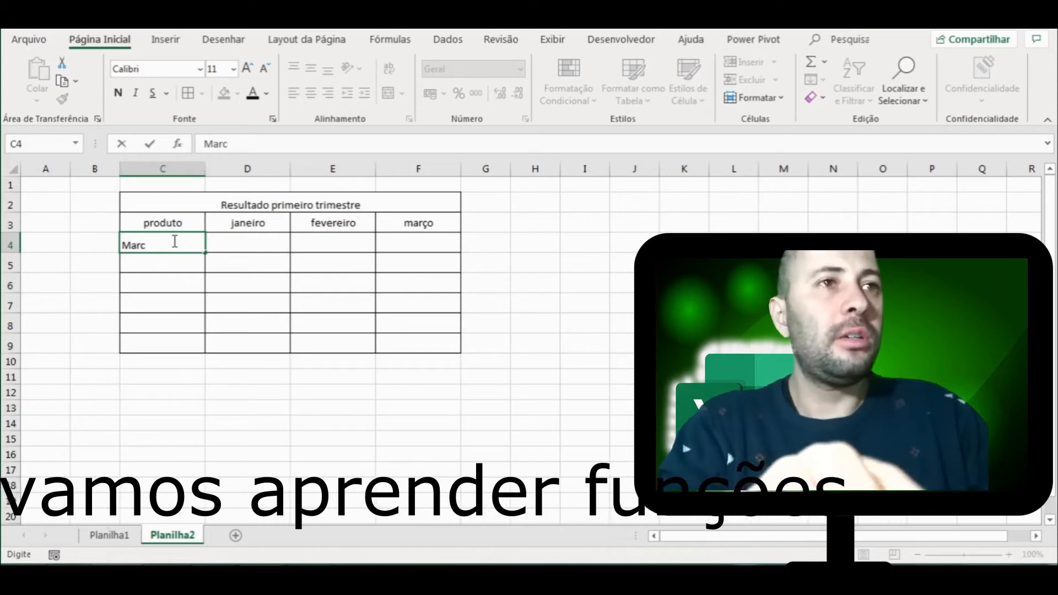
pyautogui.press('BackSpace')
pyautogui.press('BackSpace')
pyautogui.write('carrão')
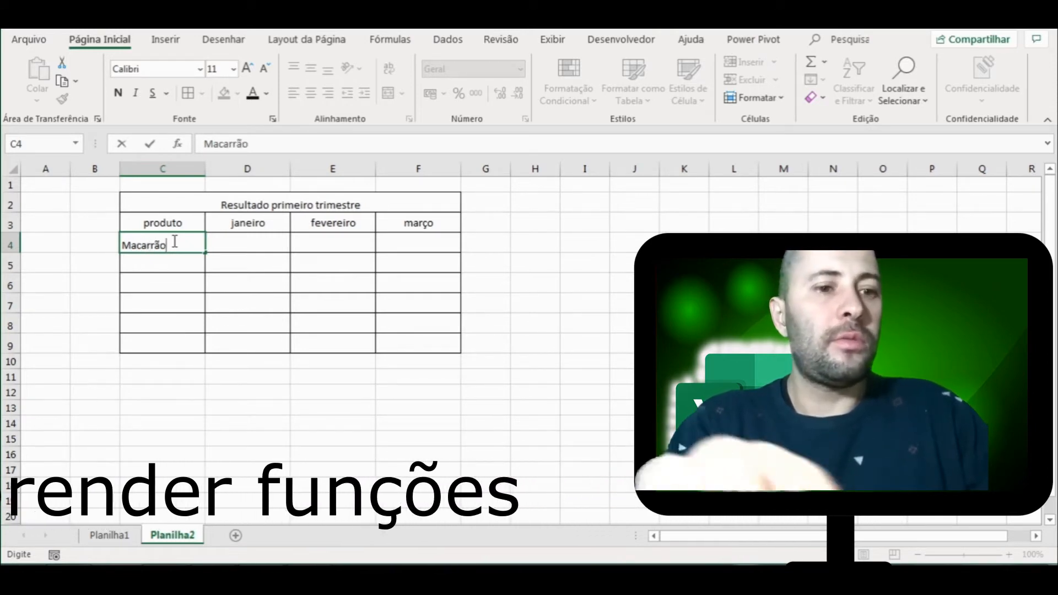
pyautogui.press('Return')
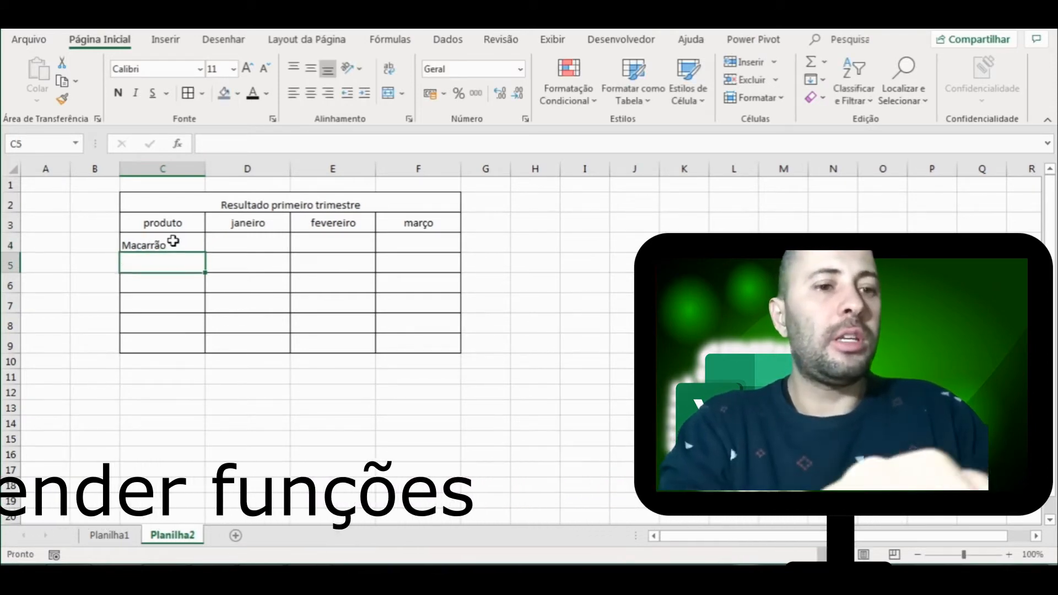
pyautogui.write('arroz')
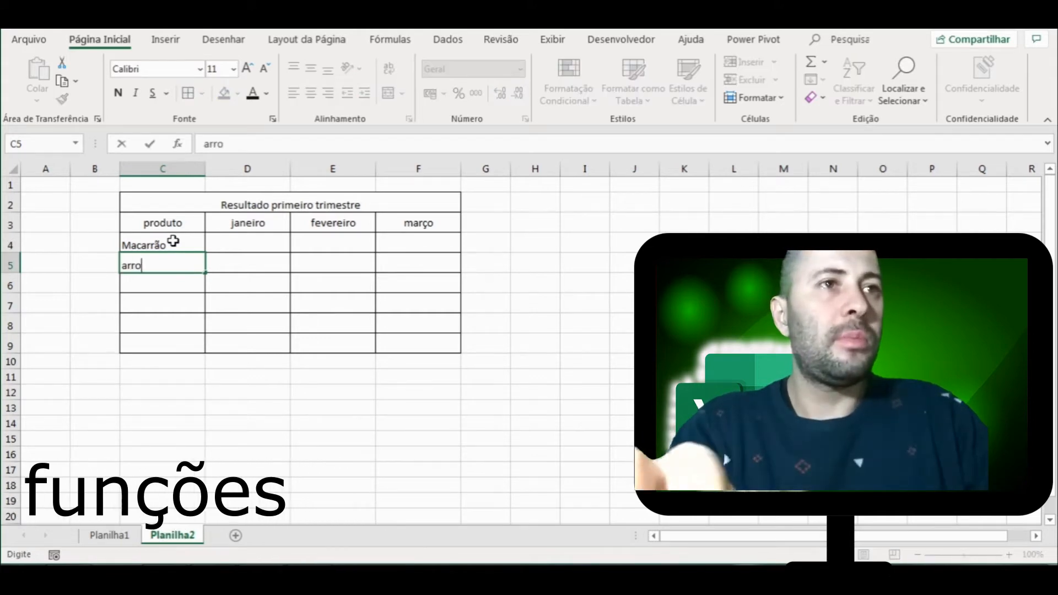
pyautogui.press('Return')
pyautogui.write('feijão')
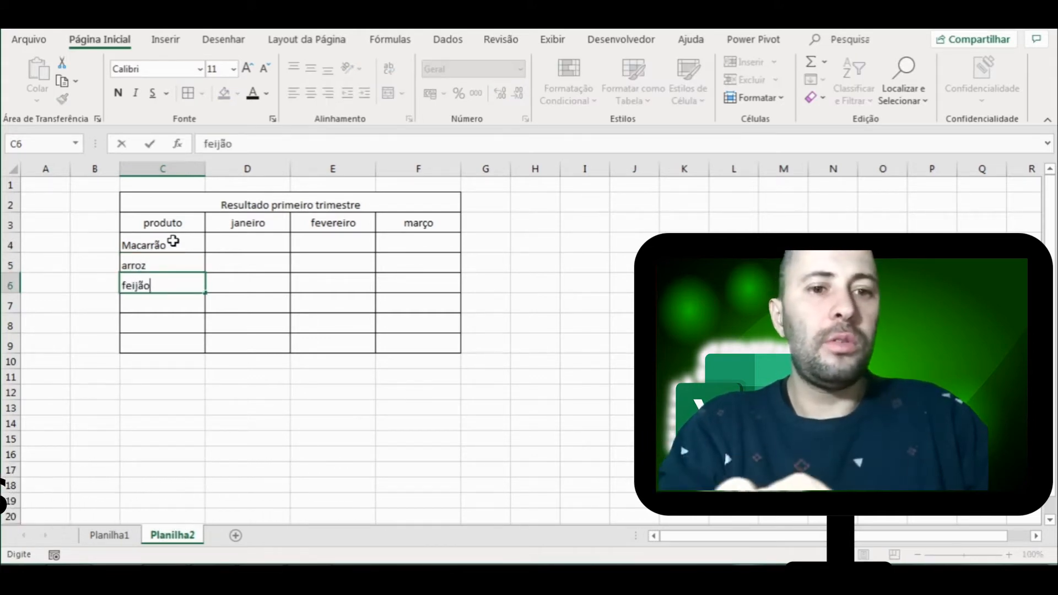
pyautogui.press('Return')
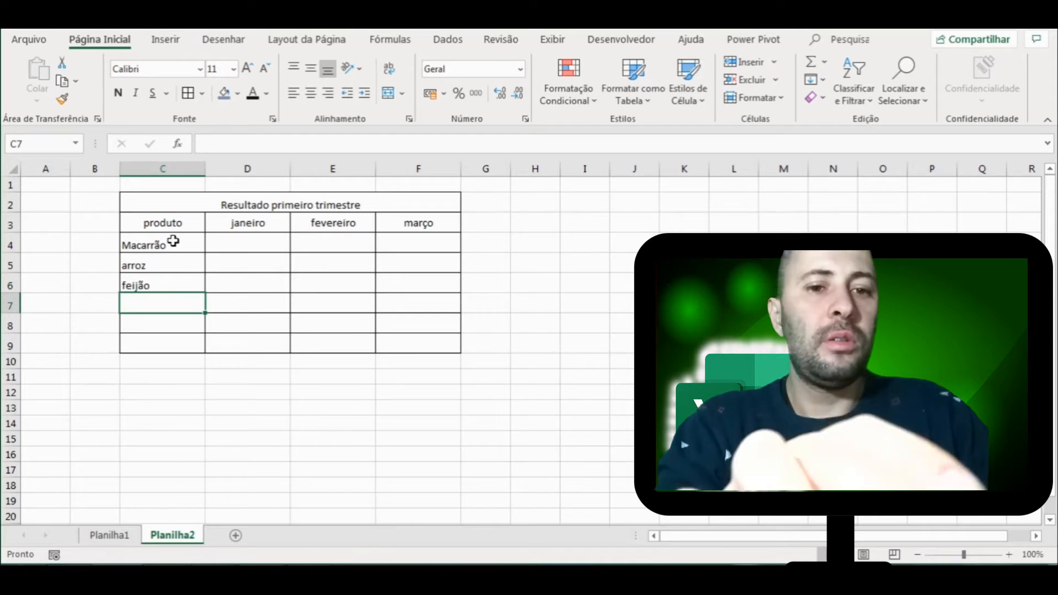
pyautogui.write('azeite')
pyautogui.press('Return')
pyautogui.write('açucar')
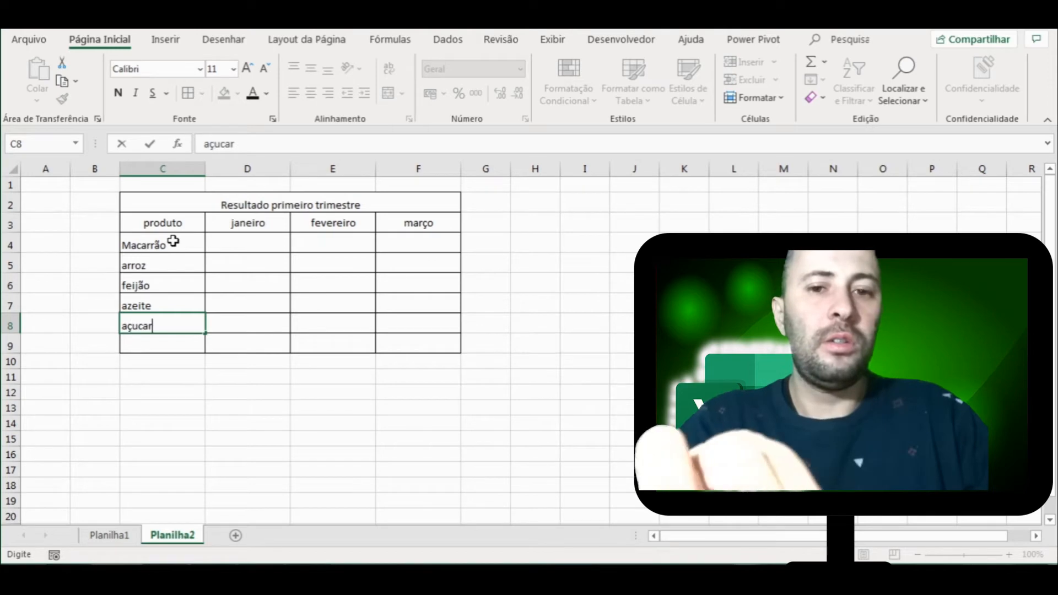
pyautogui.press('Return')
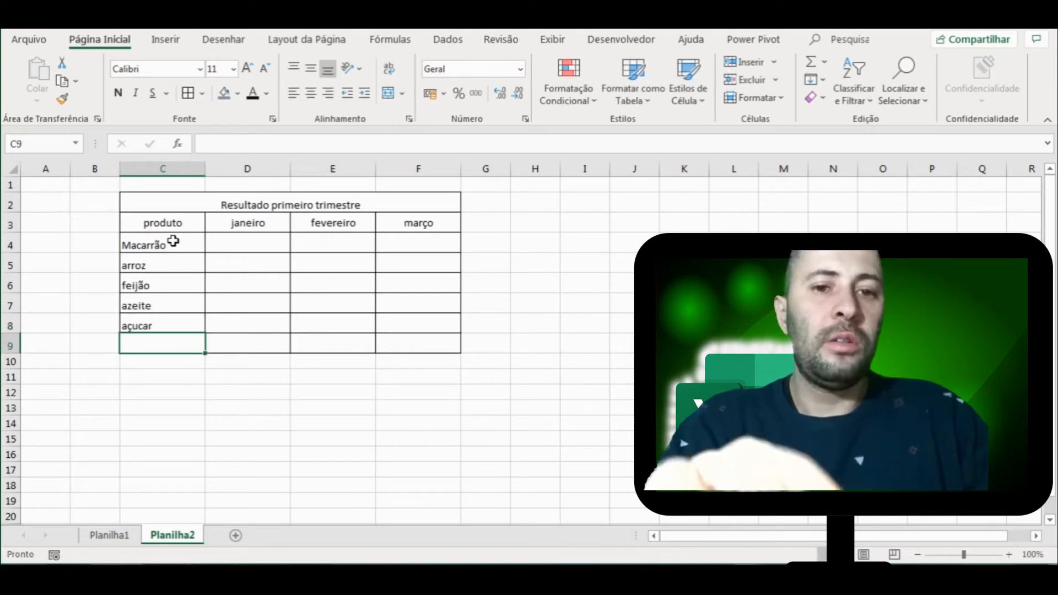
# Enter the janeiro values 2000, 5000, 2500, 1200 and 800 in cells D4 through D8
pyautogui.click(243, 248)
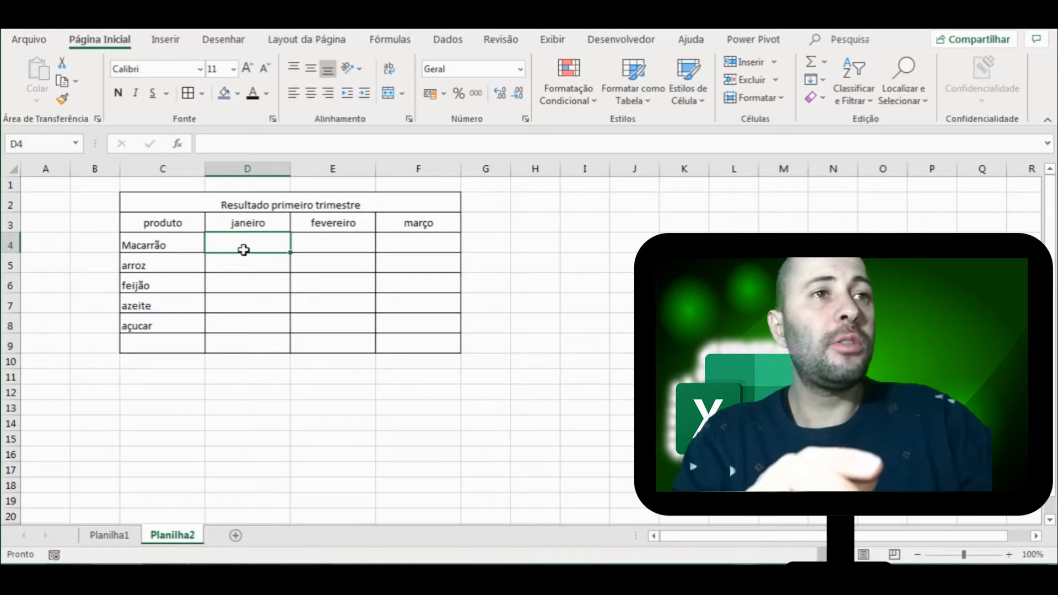
pyautogui.write('2000')
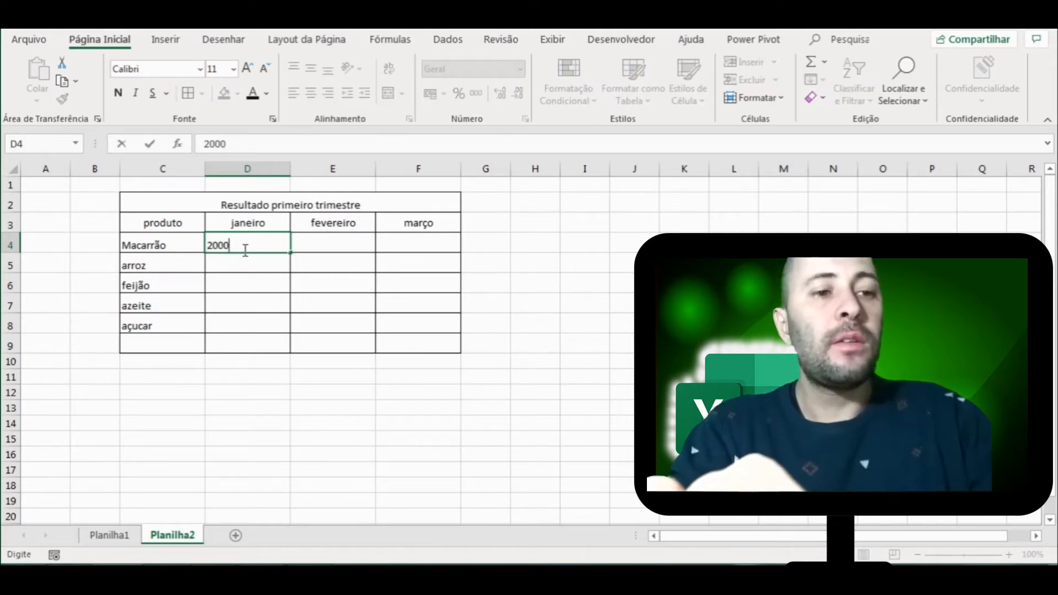
pyautogui.press('Return')
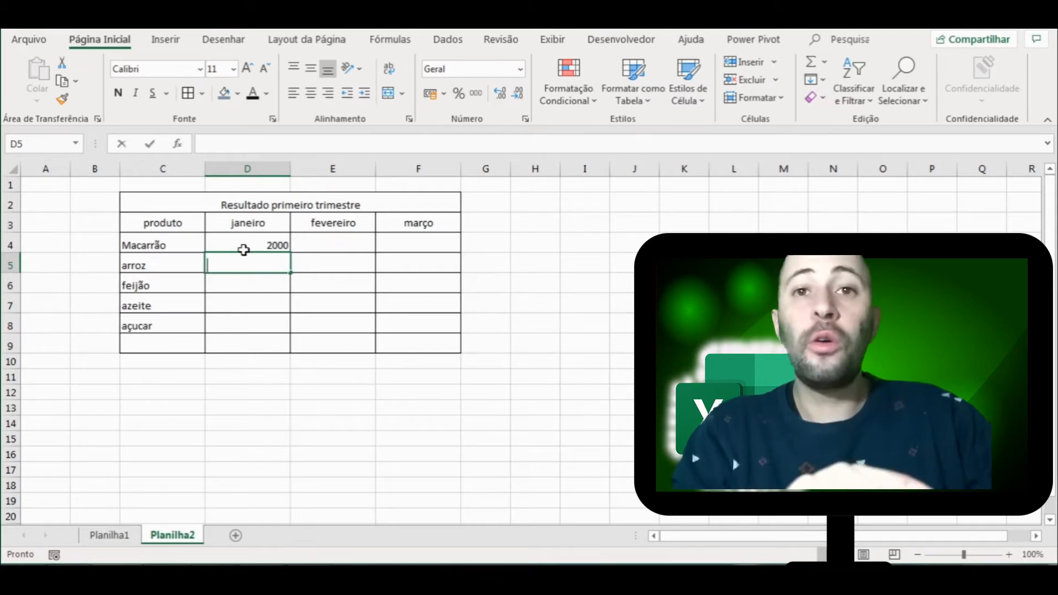
pyautogui.write('5000')
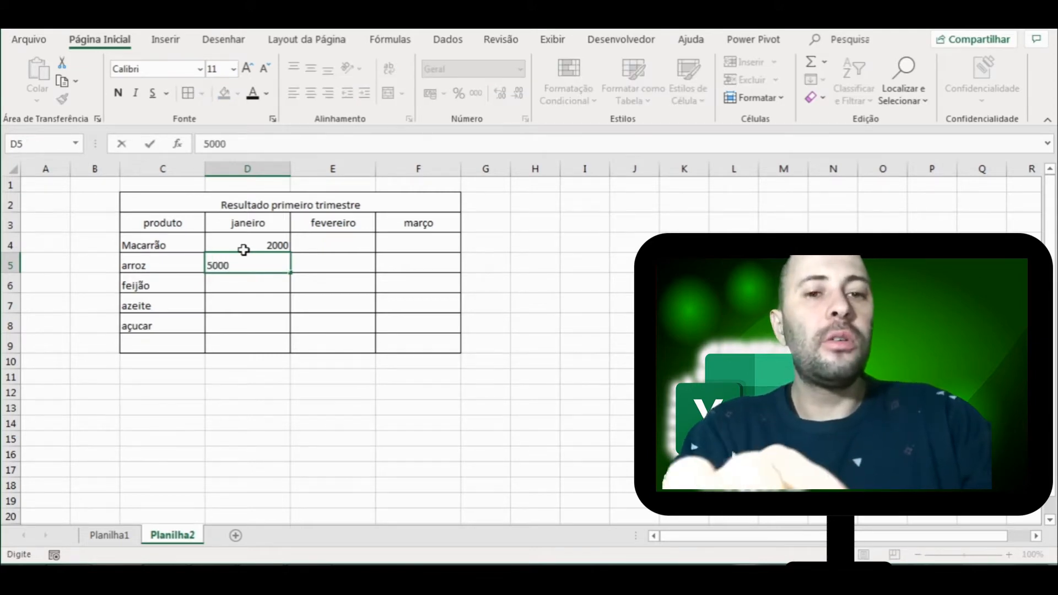
pyautogui.press('Return')
pyautogui.write('2500,')
pyautogui.press('Return')
pyautogui.write('1200')
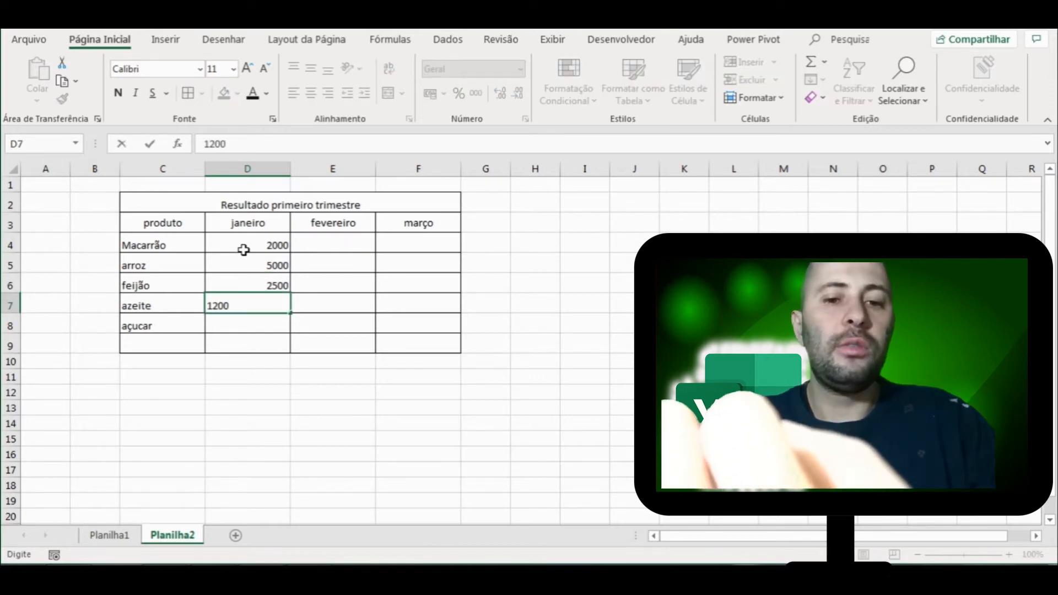
pyautogui.write(',0')
pyautogui.press('Return')
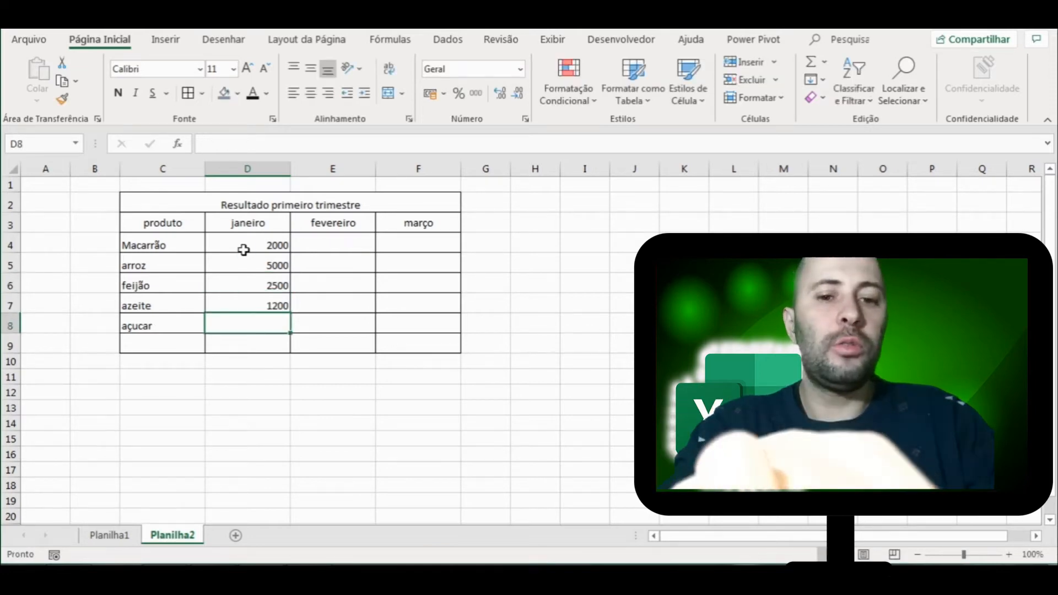
pyautogui.write('1')
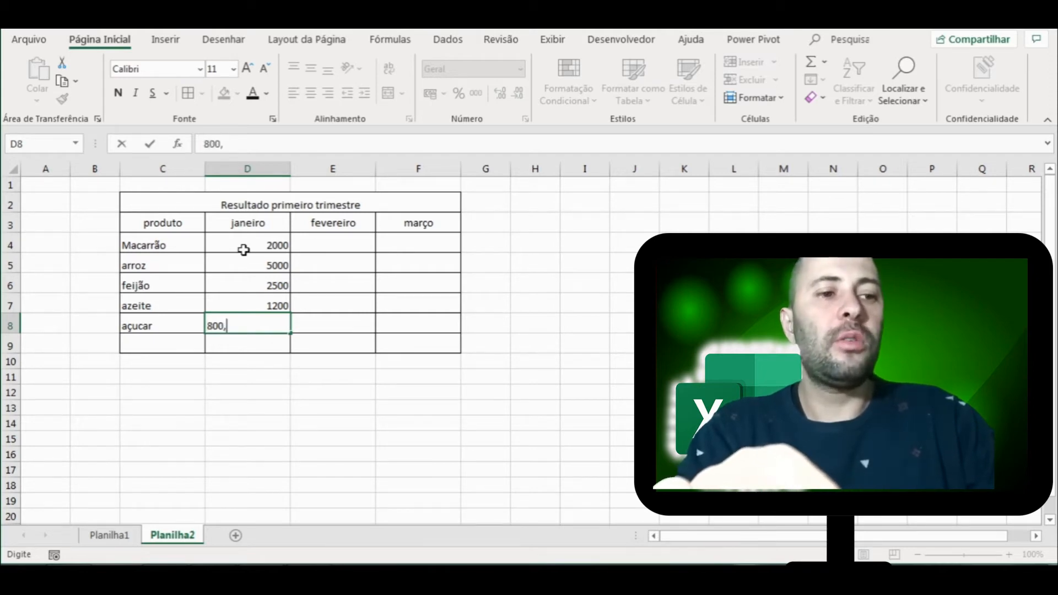
pyautogui.write('00')
pyautogui.press('Return')
# Fill E4:E8 with 2300, 2340, 2800, 1300, 750 and F4:F8 with 3000, 2500, 2300, 1800, 900
pyautogui.press('Up')
pyautogui.press('Up')
pyautogui.press('Up')
pyautogui.press('Up')
pyautogui.press('Up')
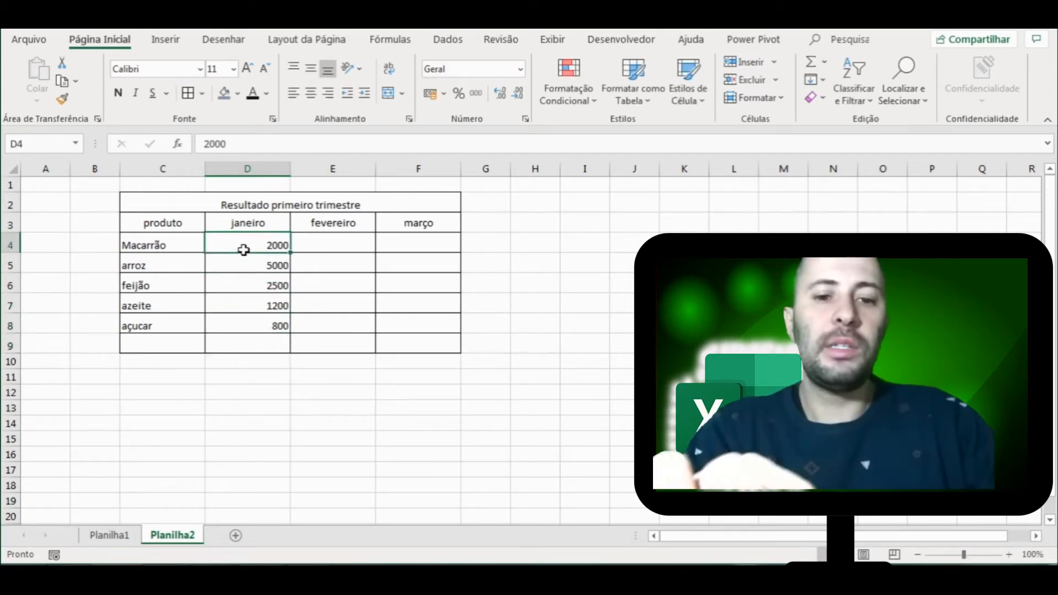
pyautogui.press('Right')
pyautogui.write('23')
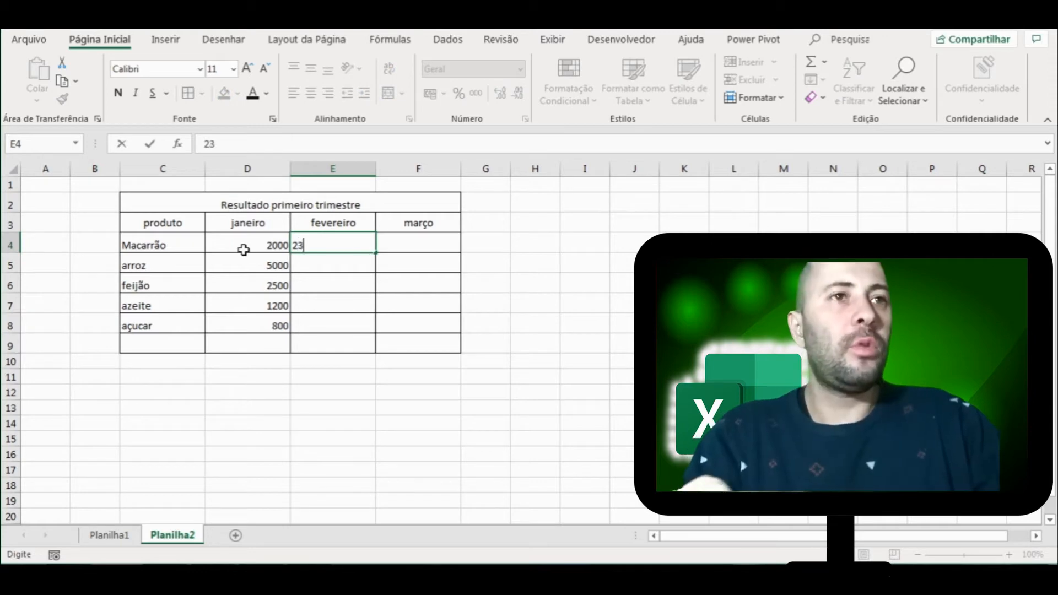
pyautogui.write('0.')
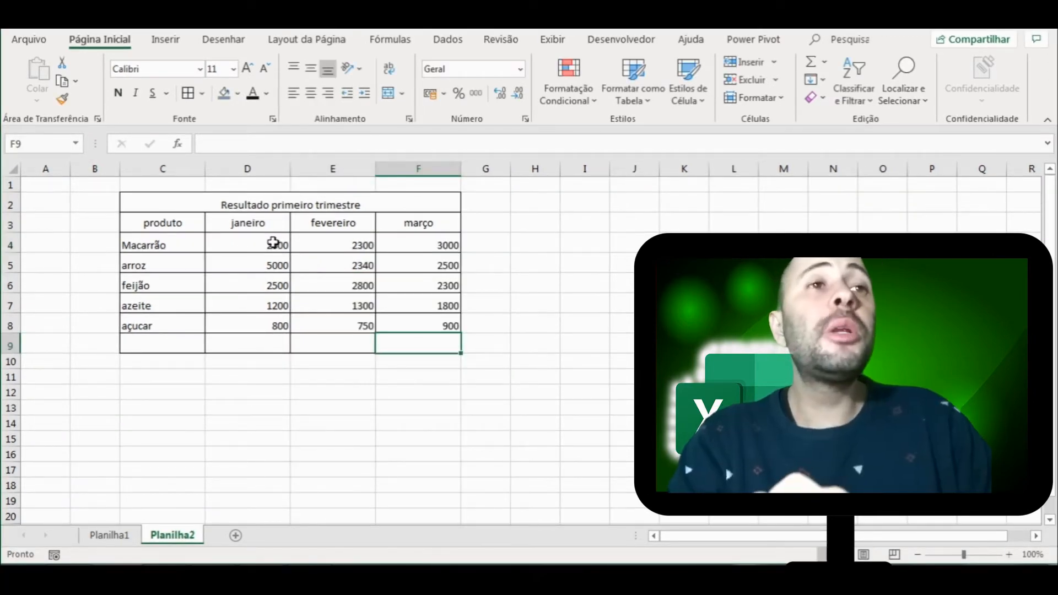
# Center the contents of columns D through F horizontally and apply the Moeda number format to them
pyautogui.moveTo(247, 168); pyautogui.dragTo(432, 160)
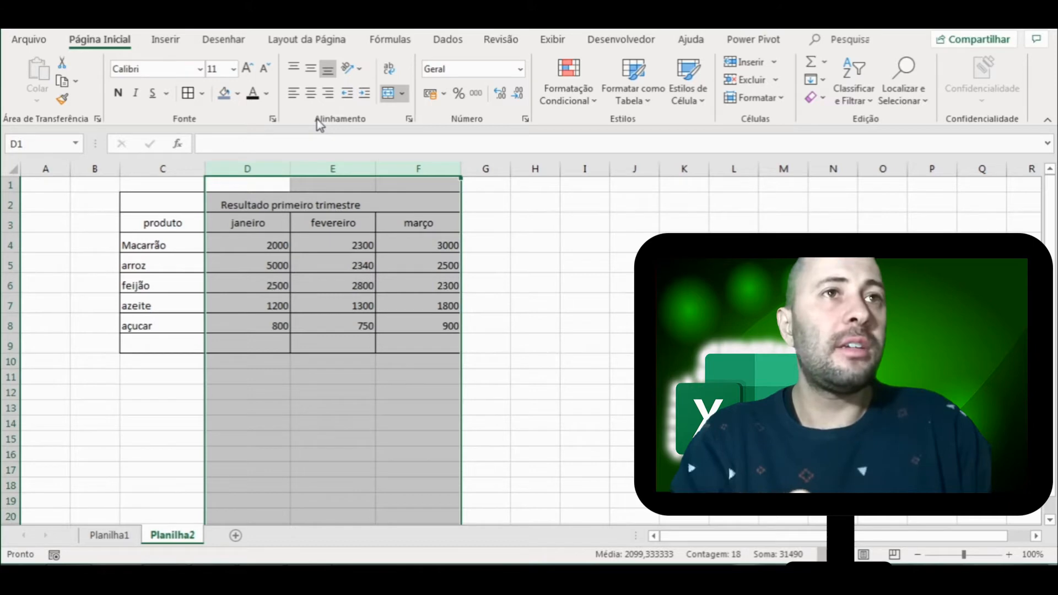
pyautogui.click(313, 99)
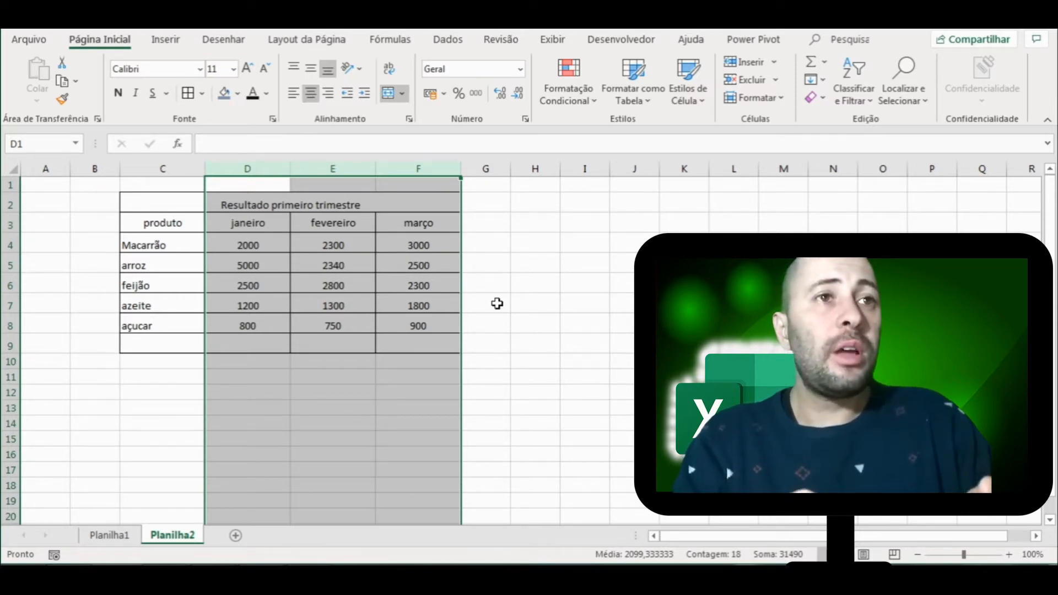
pyautogui.click(519, 68)
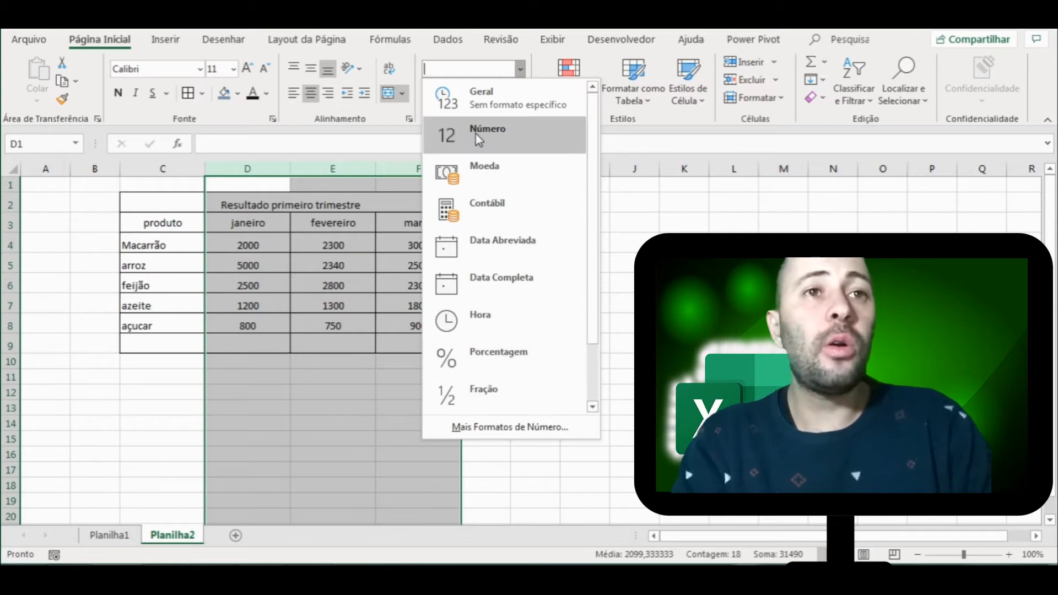
pyautogui.click(482, 175)
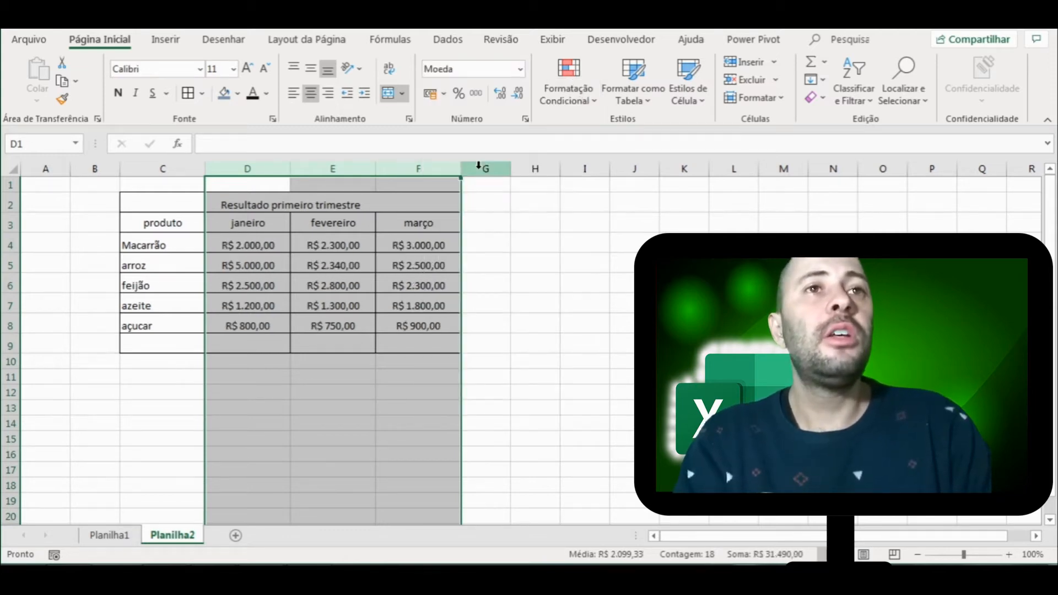
# Center the product names in column C horizontally
pyautogui.click(163, 169)
pyautogui.click(312, 94)
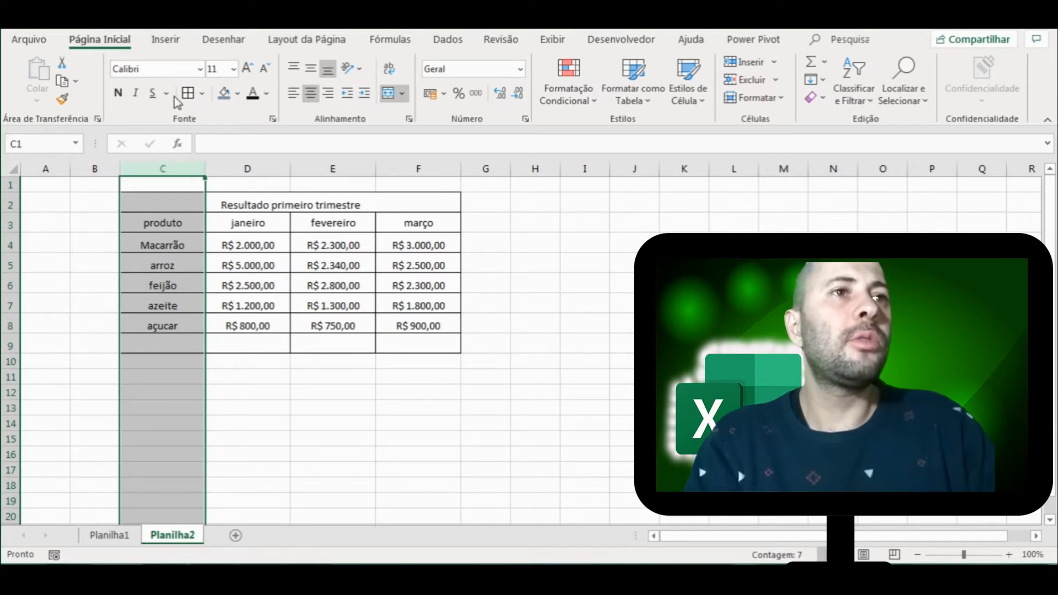
# Draw a rectangle shape about 3.97 cm wide and 1.67 cm high and move it beside the results table
pyautogui.click(164, 42)
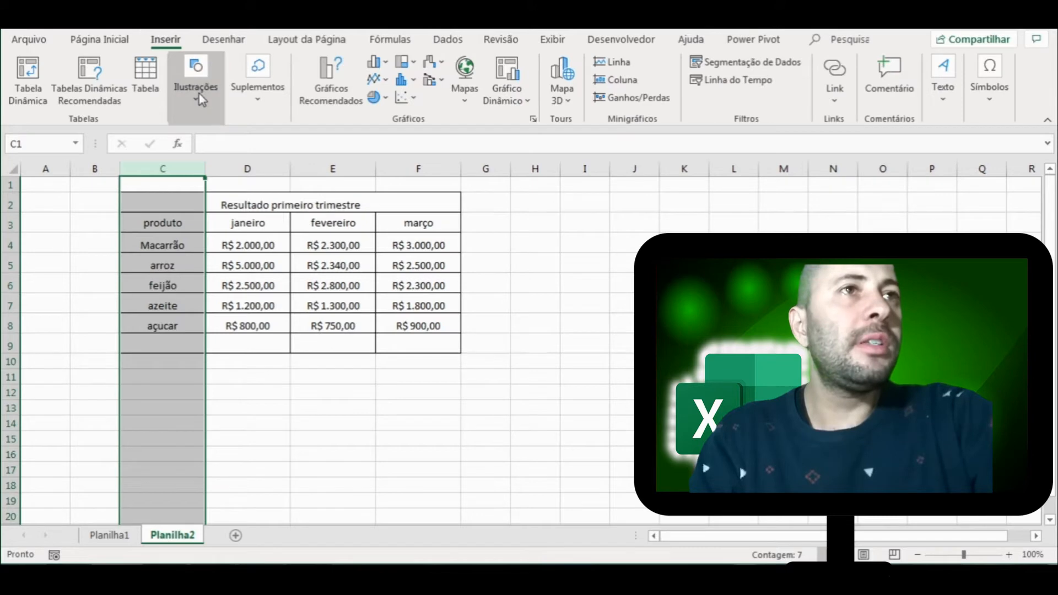
pyautogui.click(200, 94)
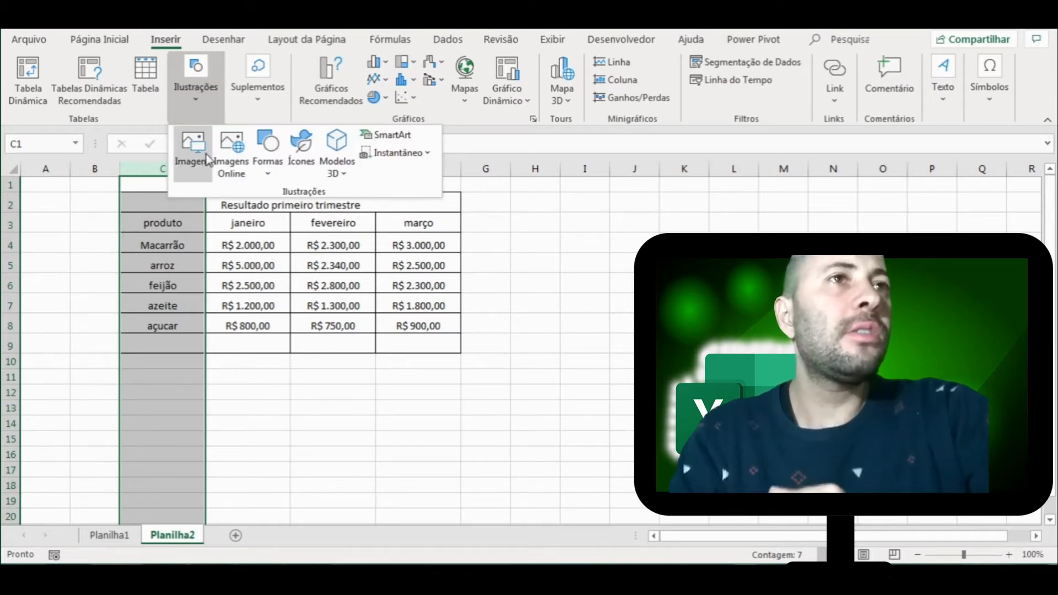
pyautogui.click(268, 168)
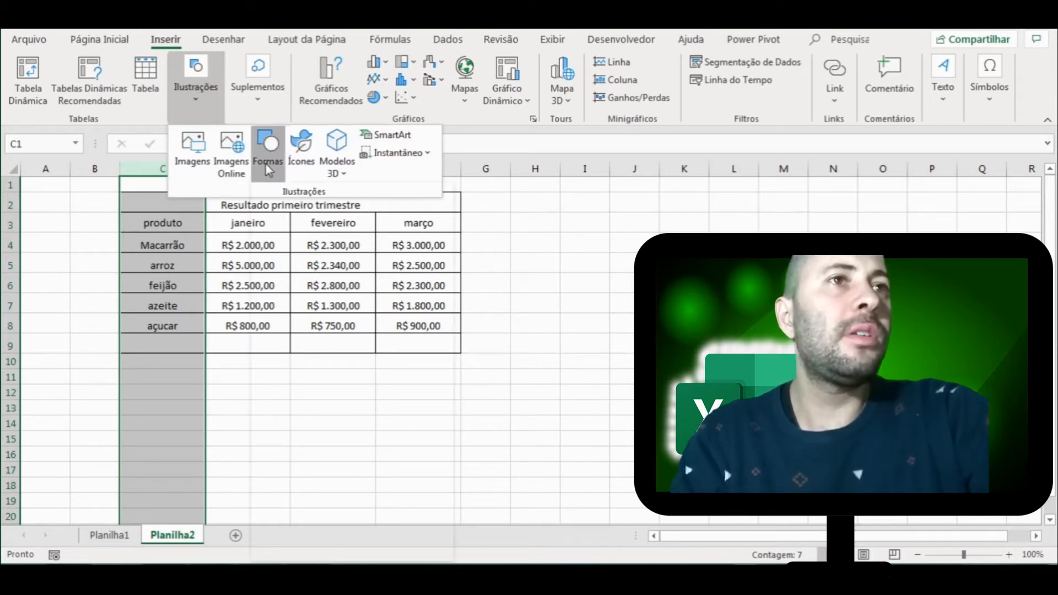
pyautogui.click(307, 215)
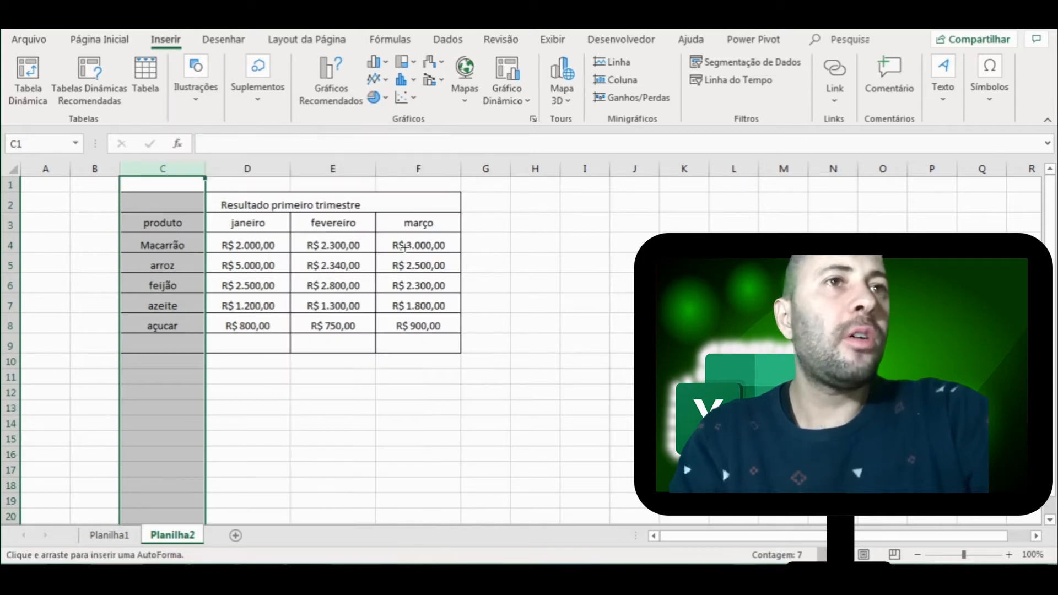
pyautogui.moveTo(438, 216); pyautogui.dragTo(555, 267)
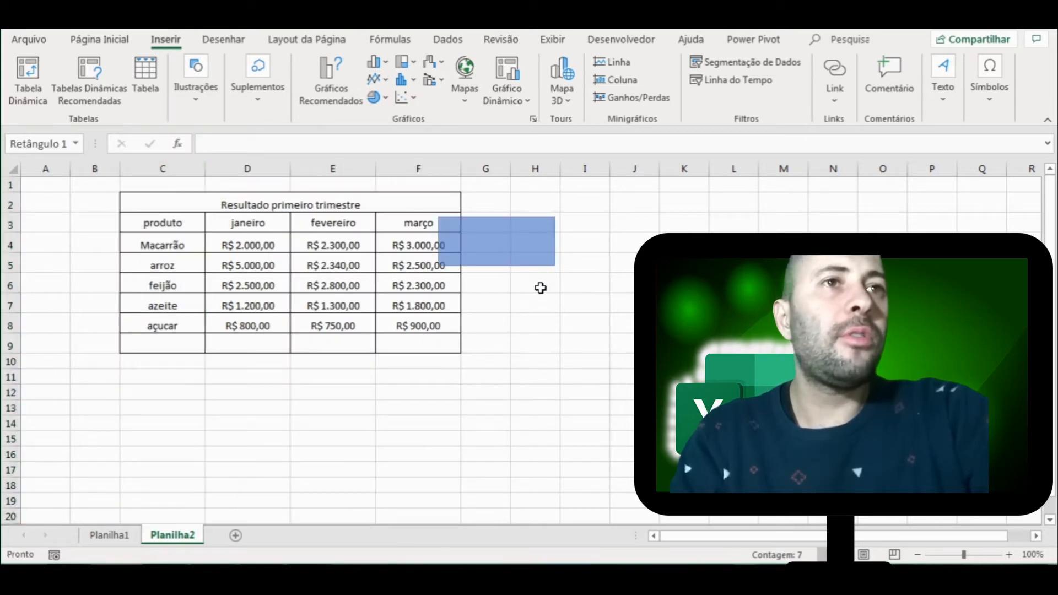
pyautogui.moveTo(494, 243); pyautogui.dragTo(551, 247)
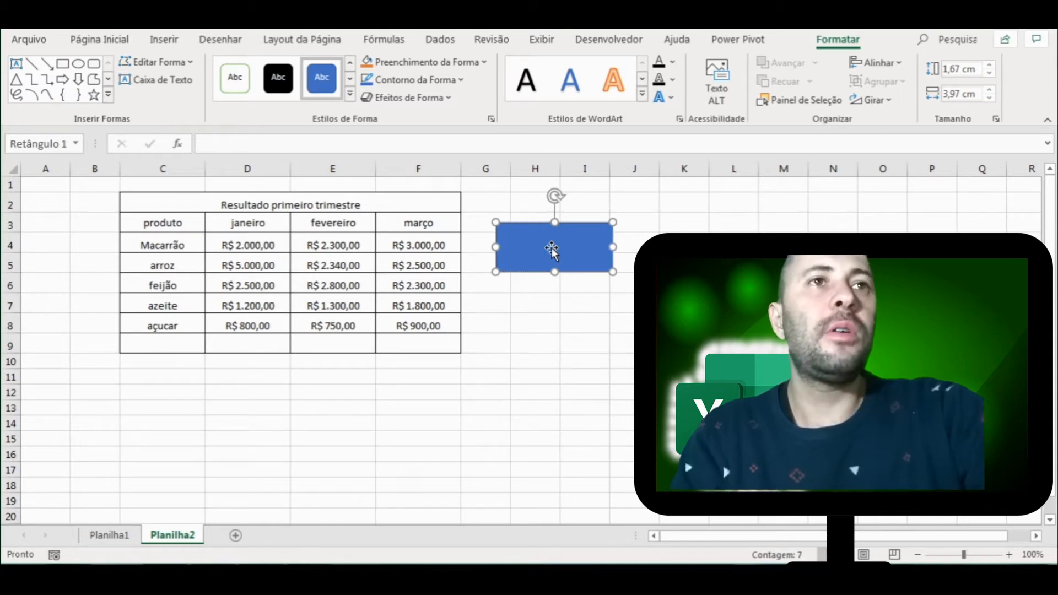
# Enter a person's first name as the rectangle's text and drag the shape's corner to resize it
pyautogui.write('Anderson')
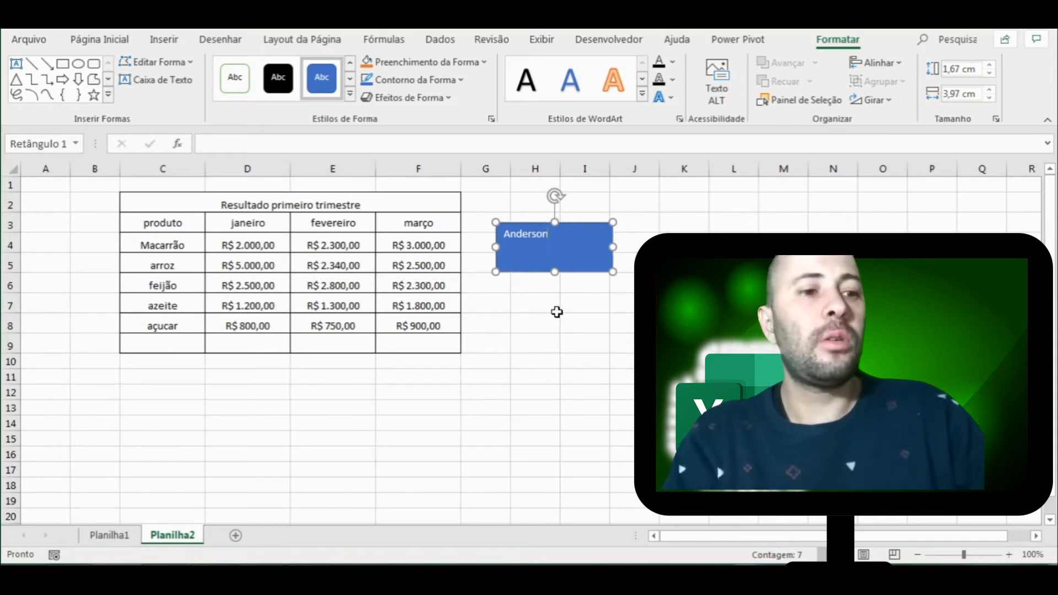
pyautogui.click(557, 328)
pyautogui.click(558, 253)
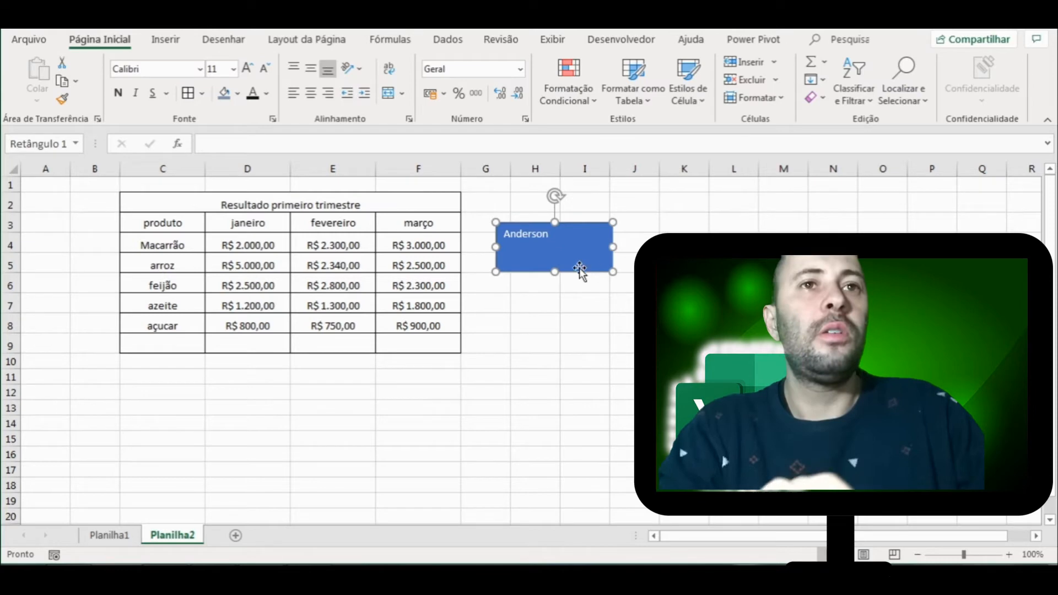
pyautogui.moveTo(614, 272); pyautogui.dragTo(201, 275)
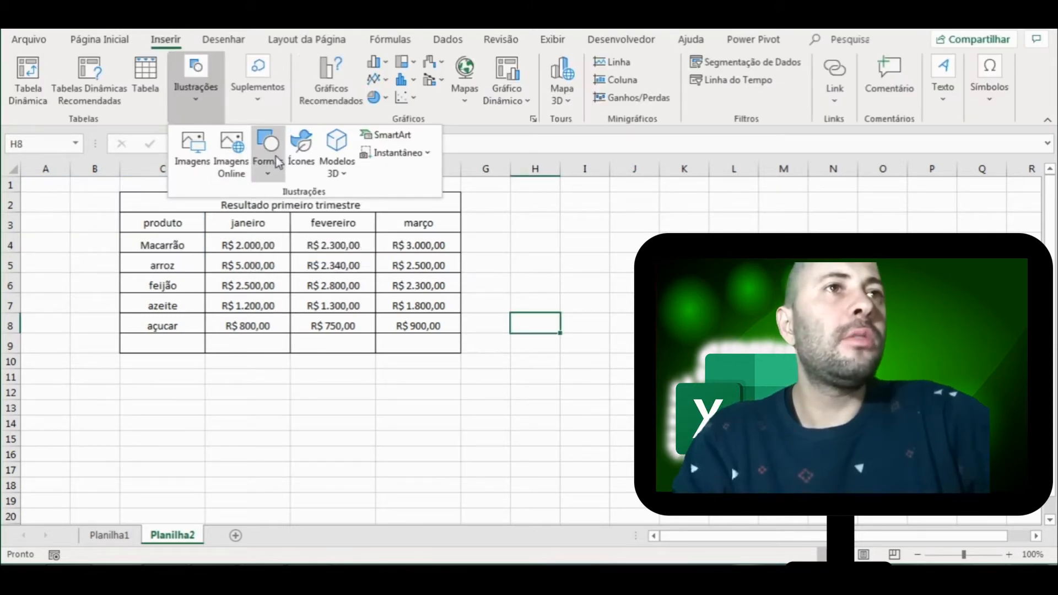
pyautogui.click(379, 63)
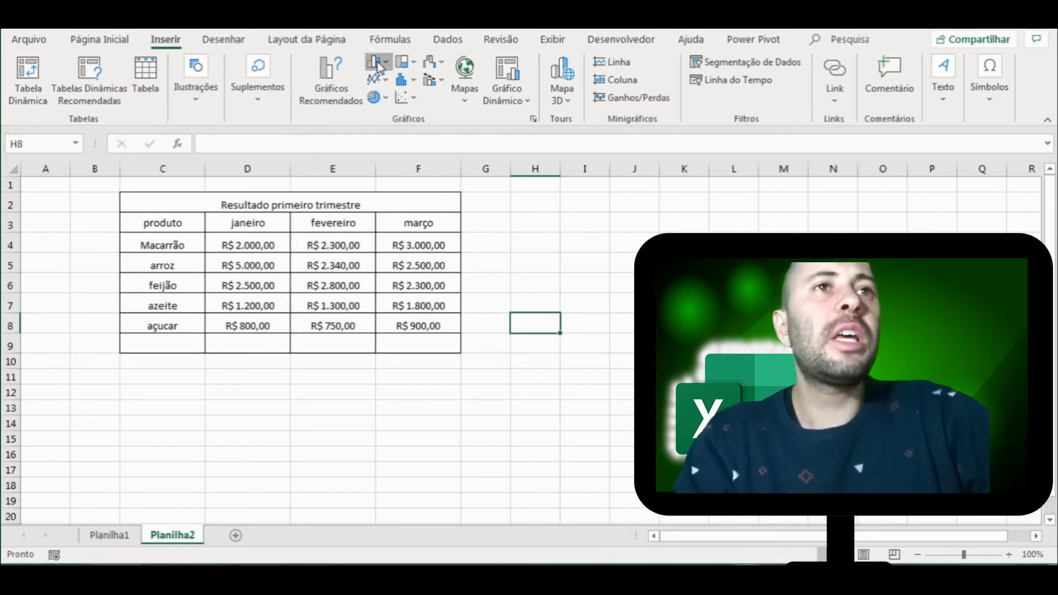
pyautogui.click(378, 63)
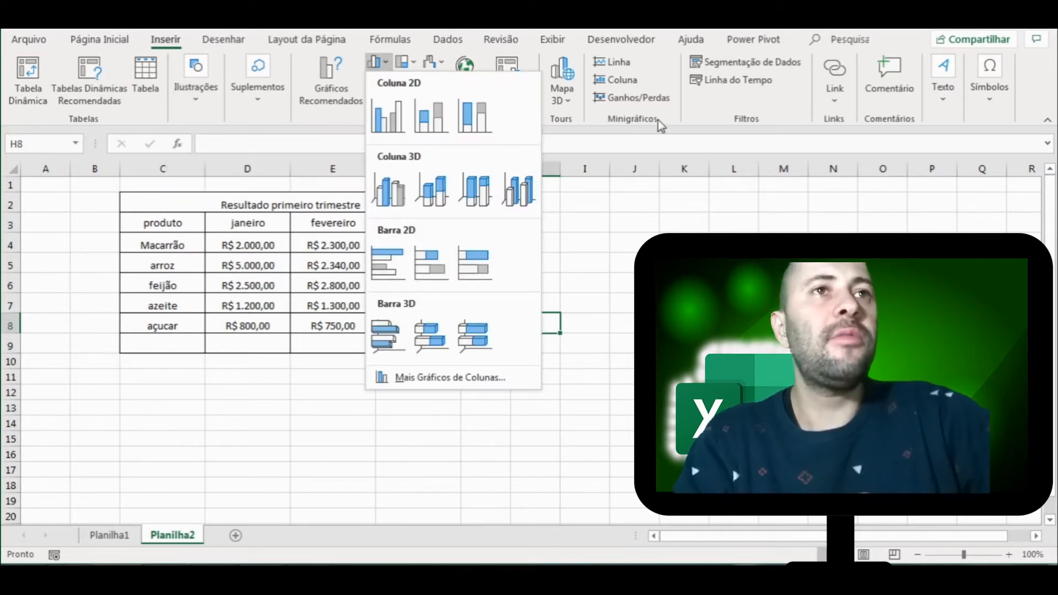
pyautogui.click(660, 80)
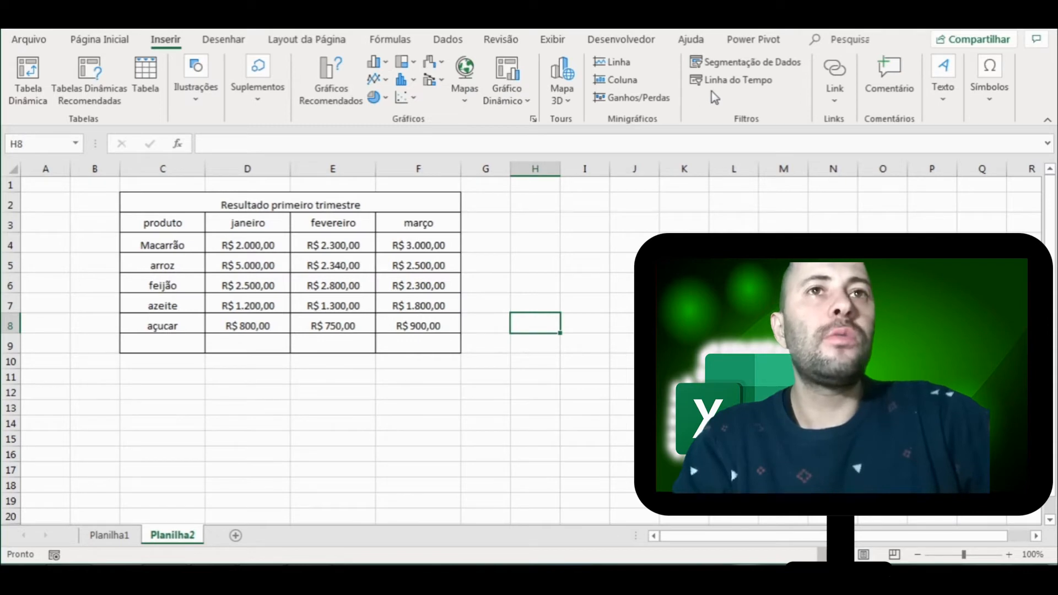
pyautogui.click(838, 103)
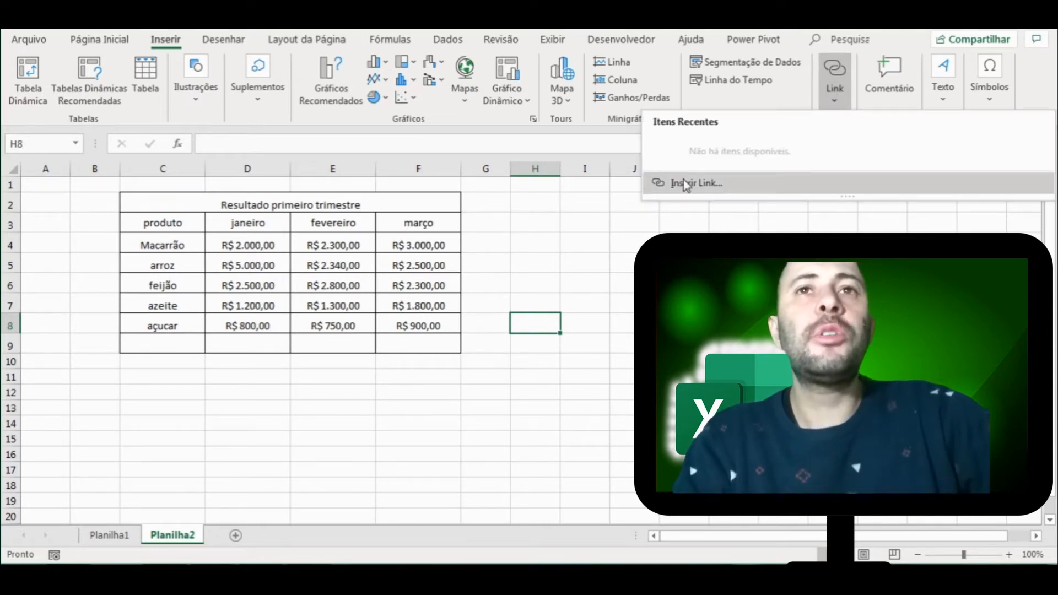
pyautogui.click(413, 248)
pyautogui.click(412, 248)
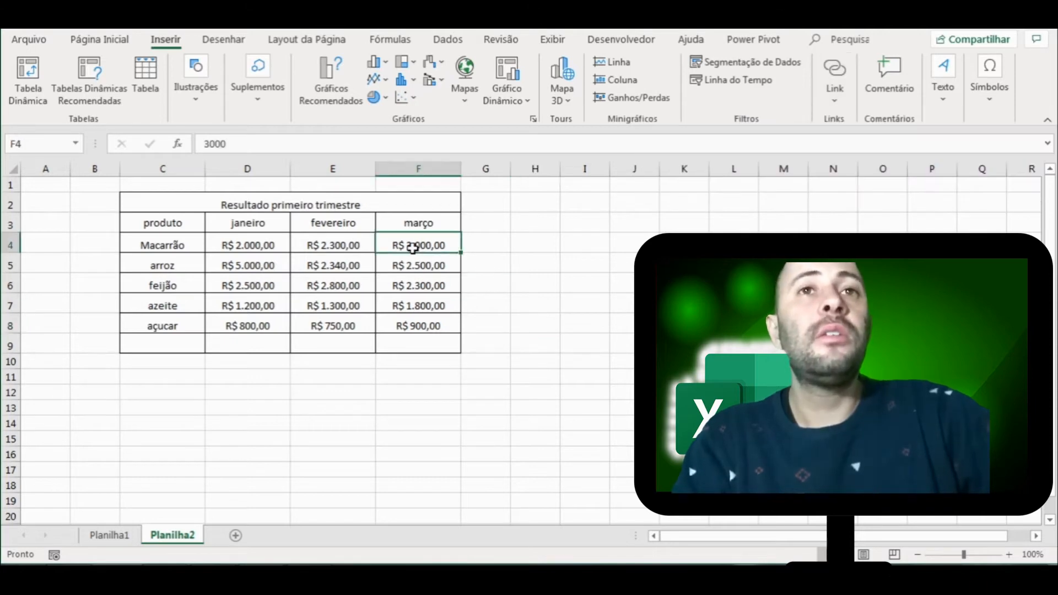
# Insert a hyperlink in cell C4, Macarrão, that points to the file "aula 3 excel" in the AULAS DE EXCEL folder
pyautogui.click(158, 247)
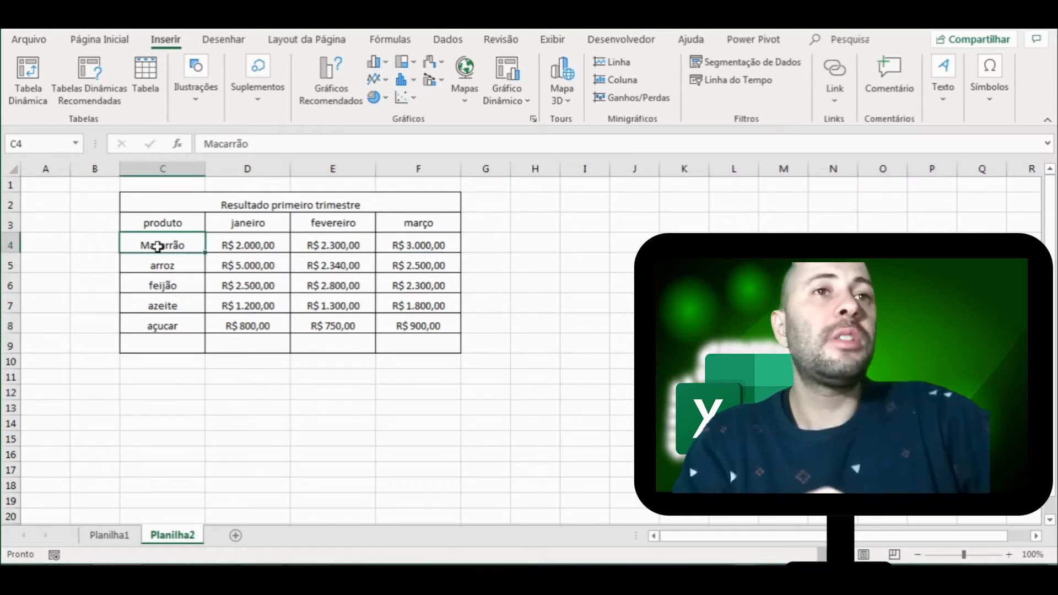
pyautogui.rightClick(160, 249)
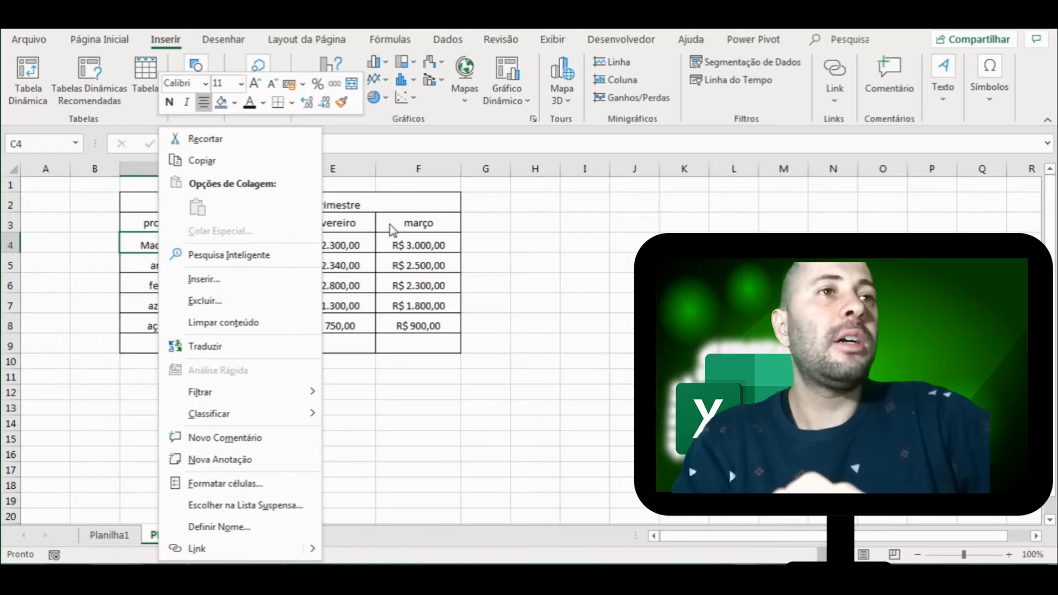
pyautogui.click(836, 93)
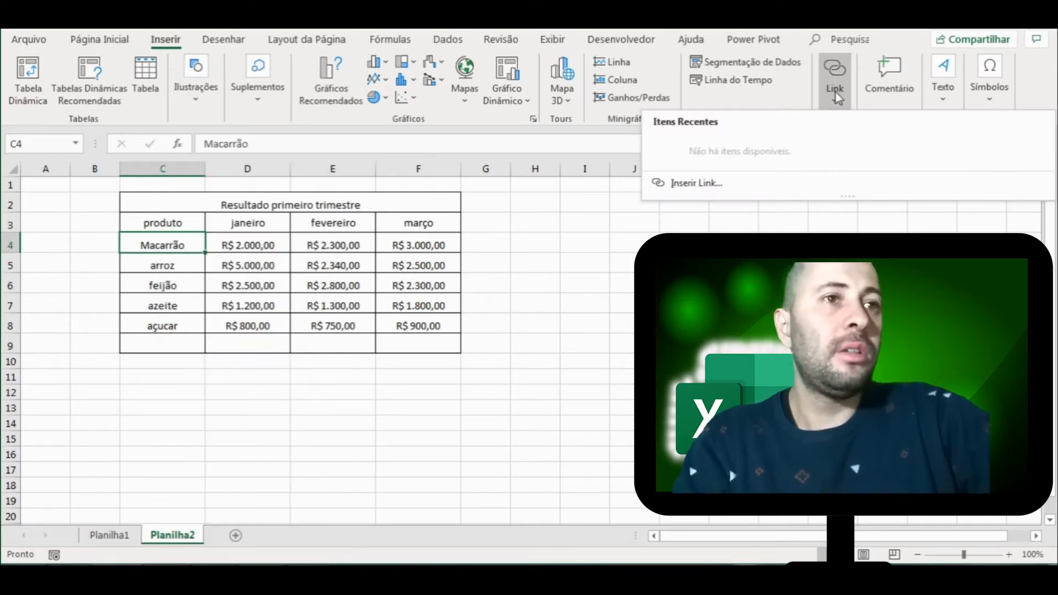
pyautogui.click(687, 184)
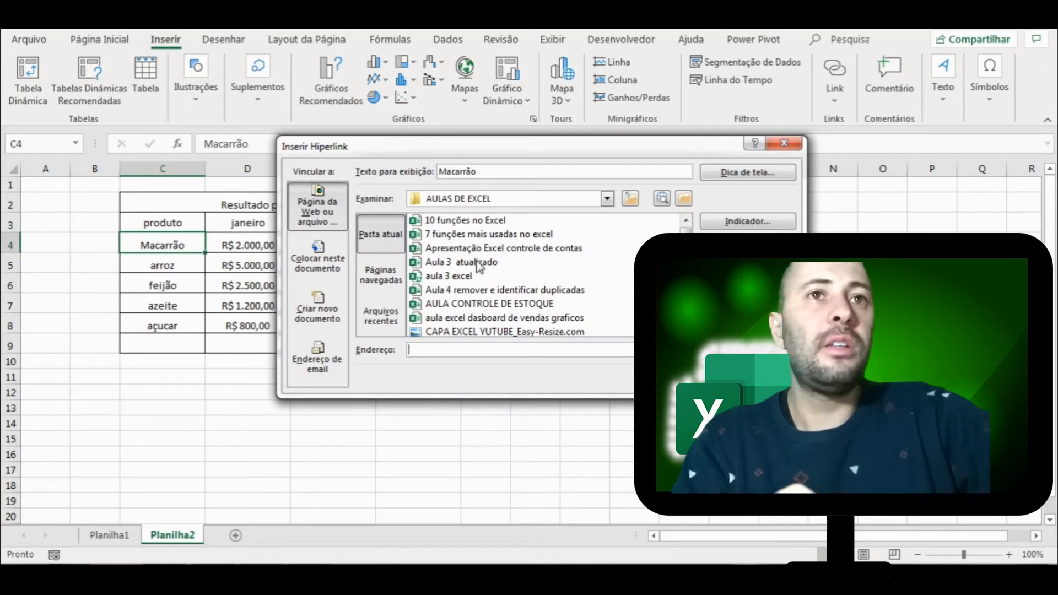
pyautogui.doubleClick(450, 276)
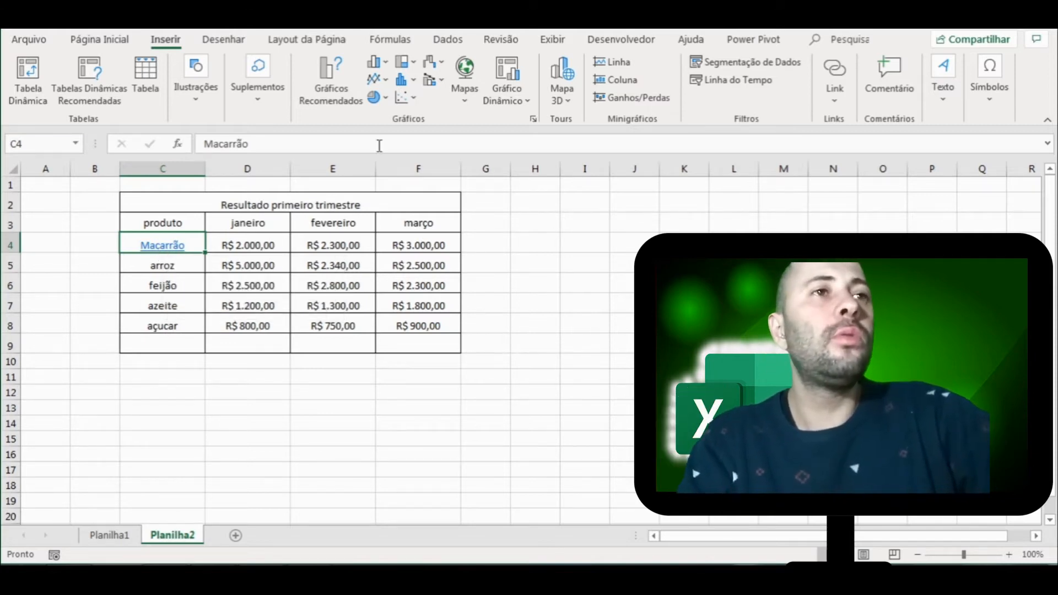
# Look over the page layout options and the print preview of the results table, and return to the worksheet
pyautogui.click(419, 246)
pyautogui.click(306, 39)
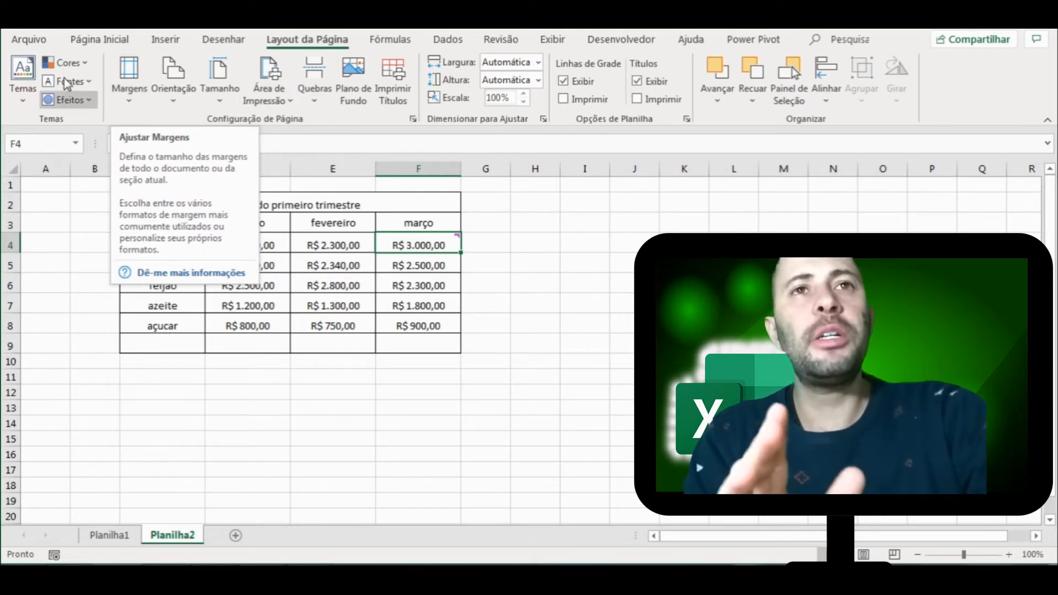
pyautogui.click(30, 40)
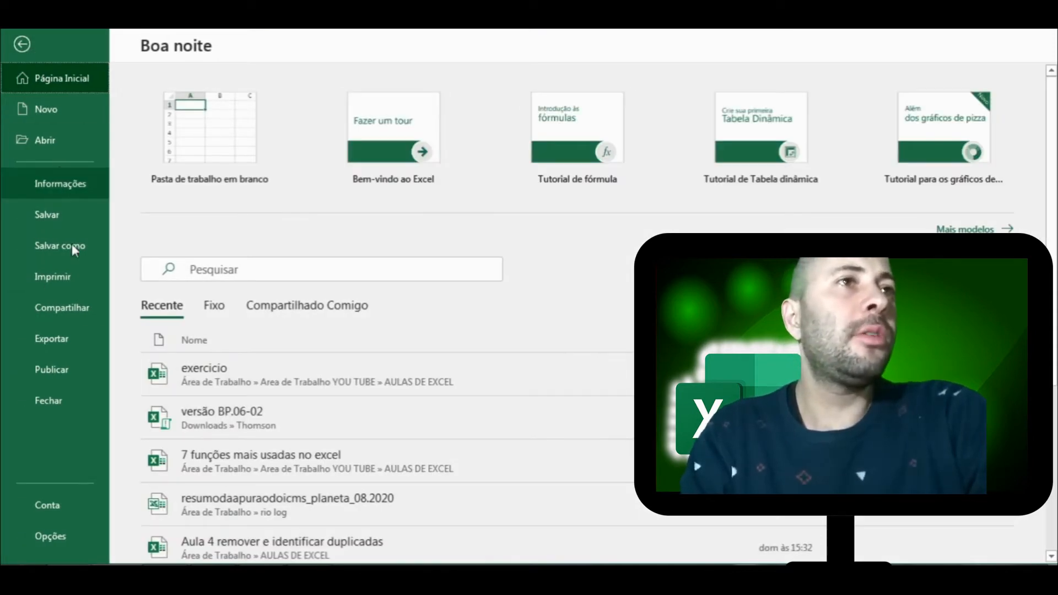
pyautogui.click(69, 277)
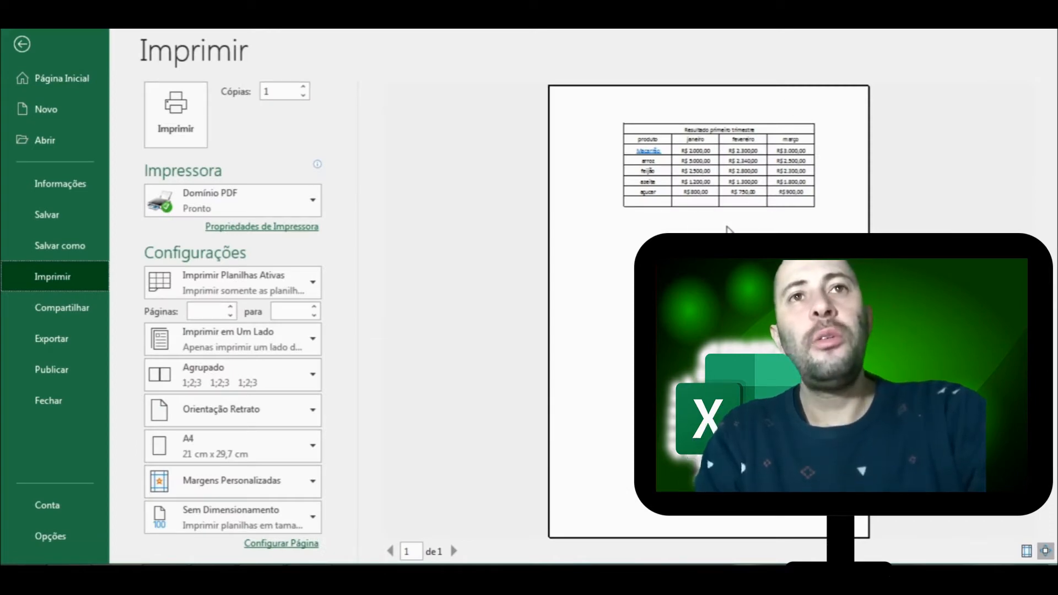
pyautogui.click(22, 44)
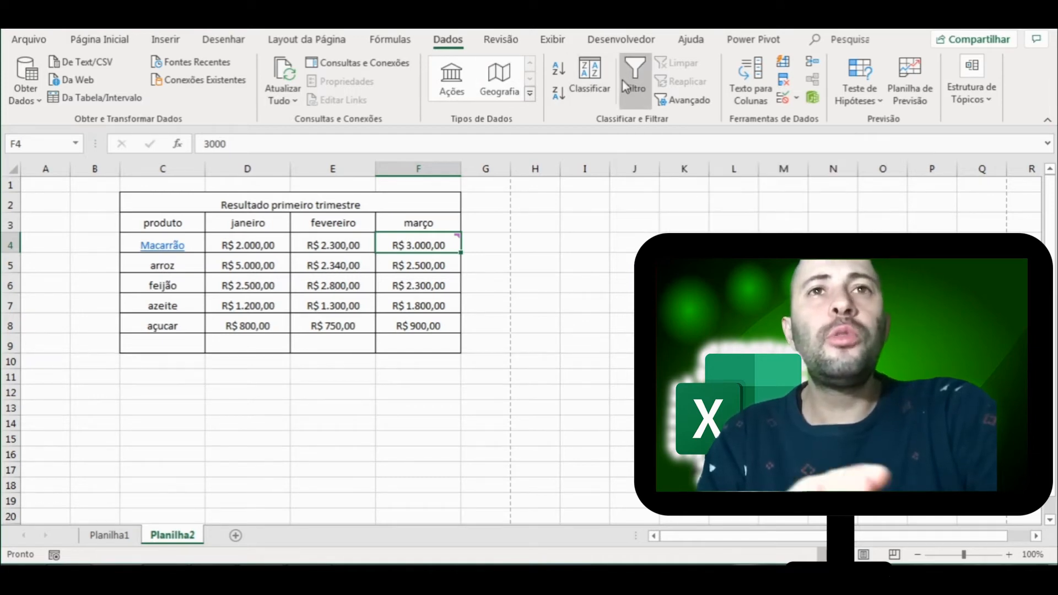
# Apply a filter to the header cells C3:F3, from produto to março
pyautogui.click(185, 227)
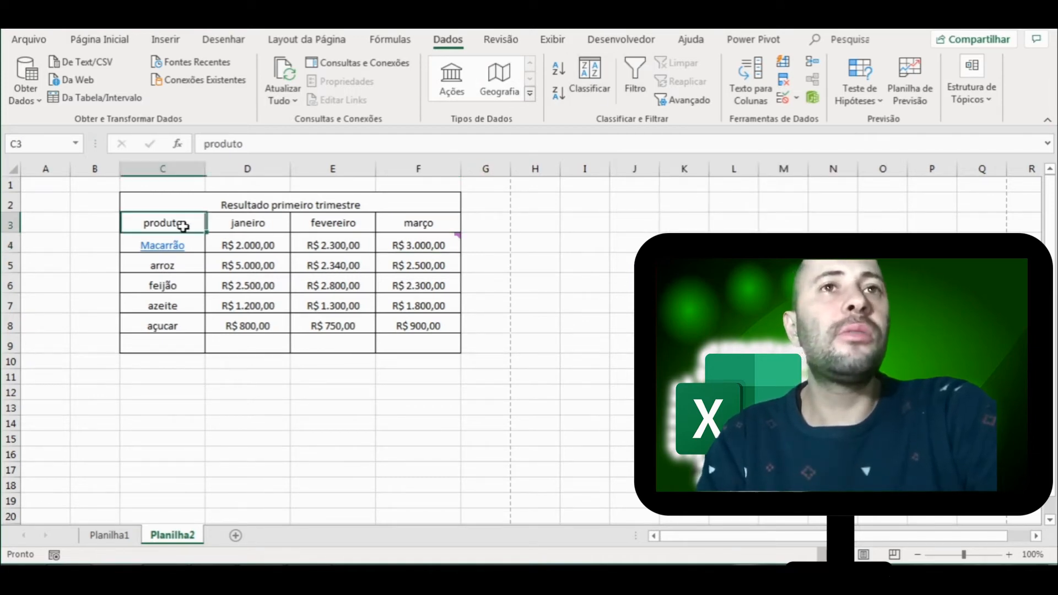
pyautogui.hotkey('shift', 'Right')
pyautogui.hotkey('shift', 'Right')
pyautogui.hotkey('shift', 'Right')
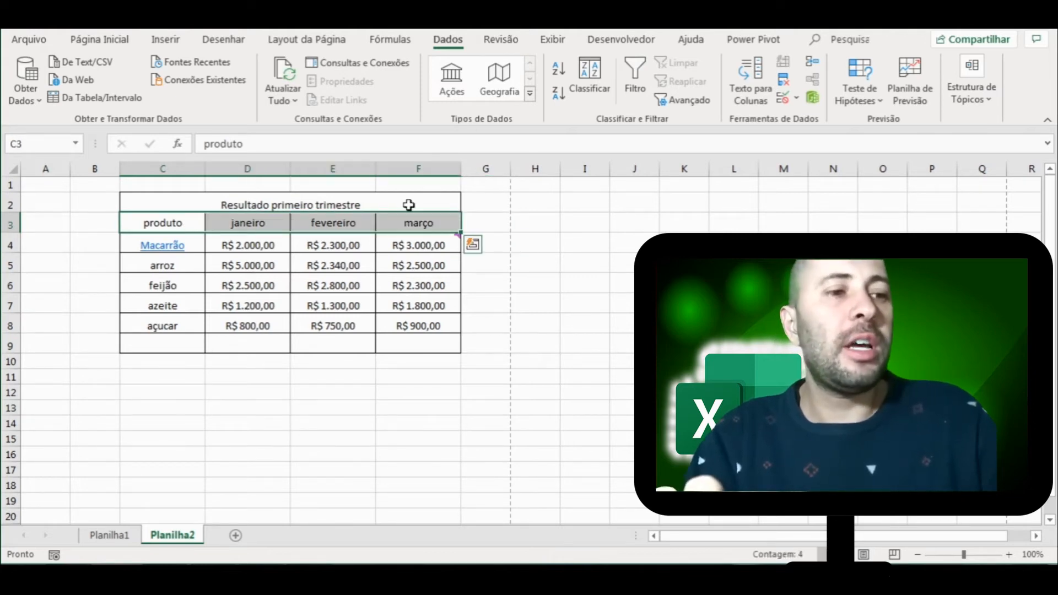
pyautogui.click(635, 70)
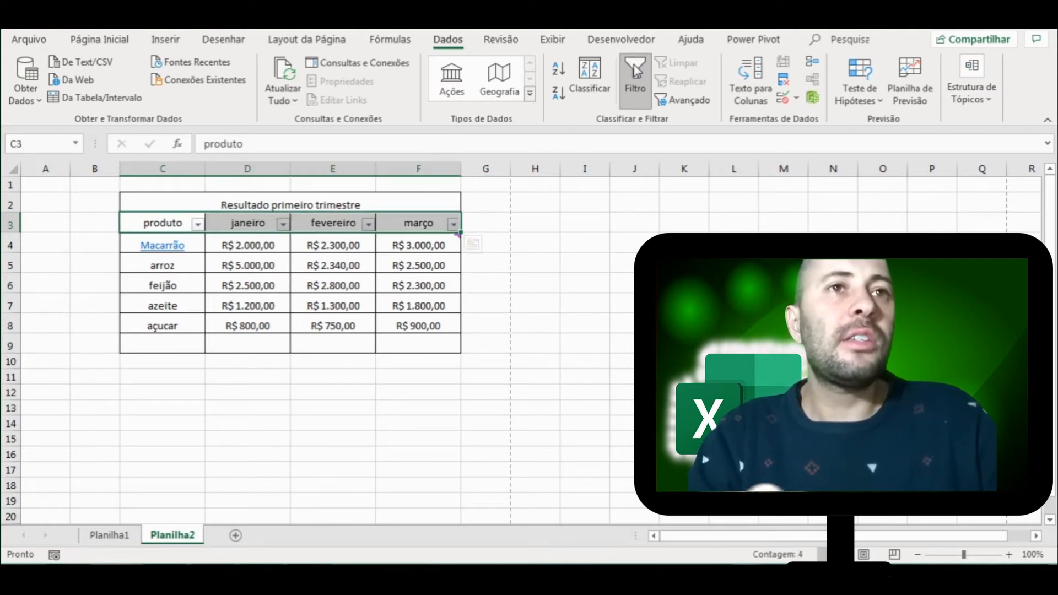
pyautogui.click(355, 243)
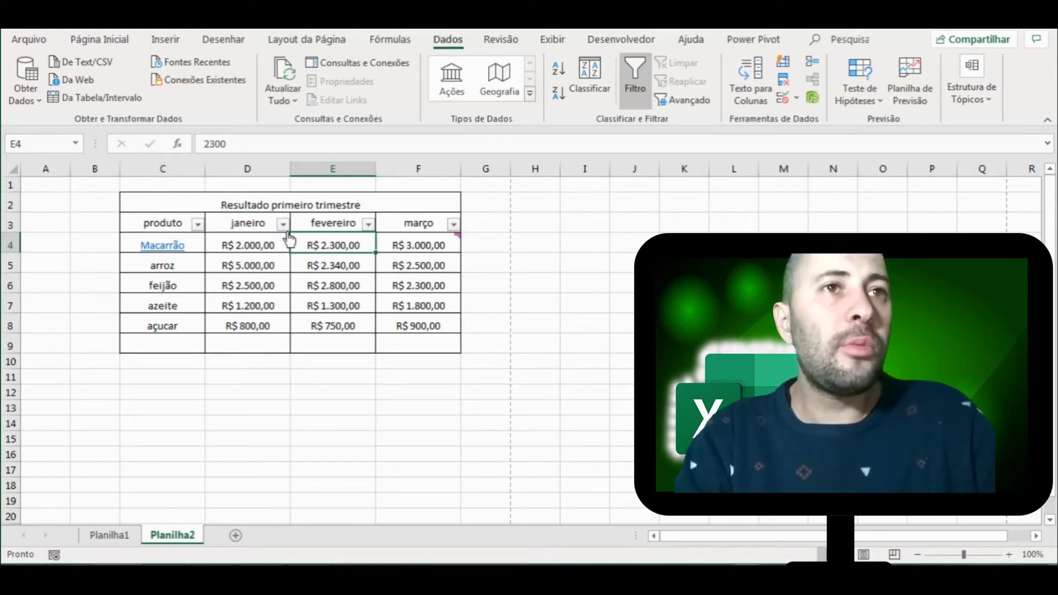
# Filter the produto column to show only arroz
pyautogui.click(198, 224)
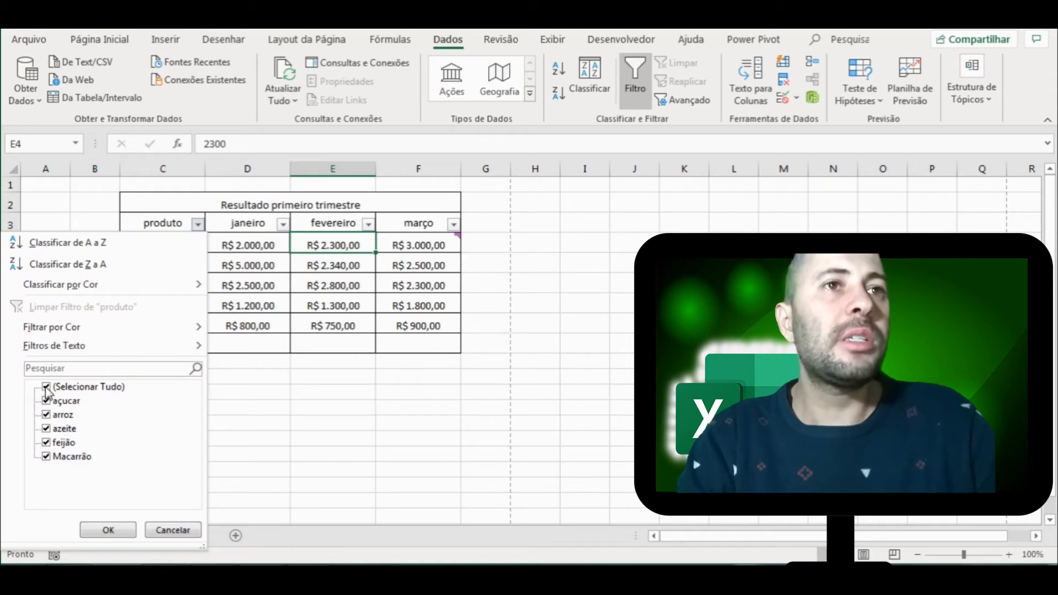
pyautogui.click(46, 387)
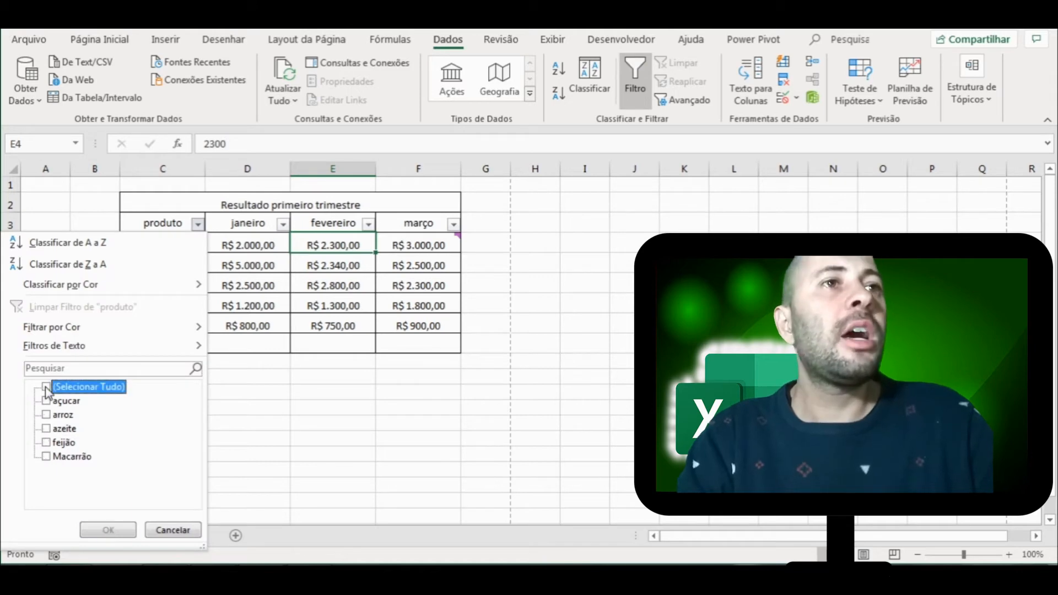
pyautogui.click(46, 416)
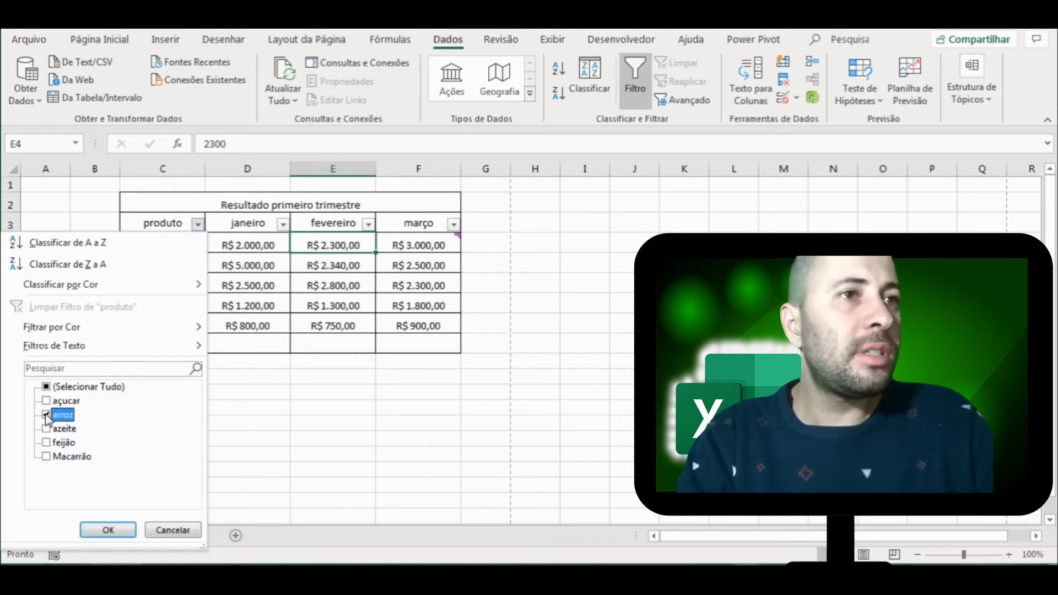
pyautogui.click(107, 530)
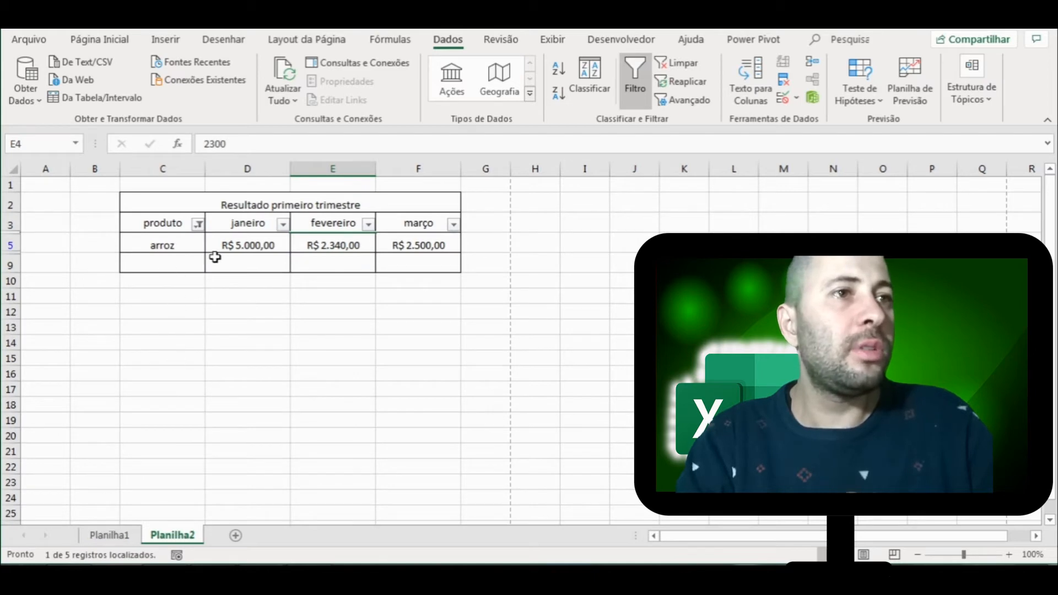
# Add azeite to the products shown by the produto filter
pyautogui.click(197, 224)
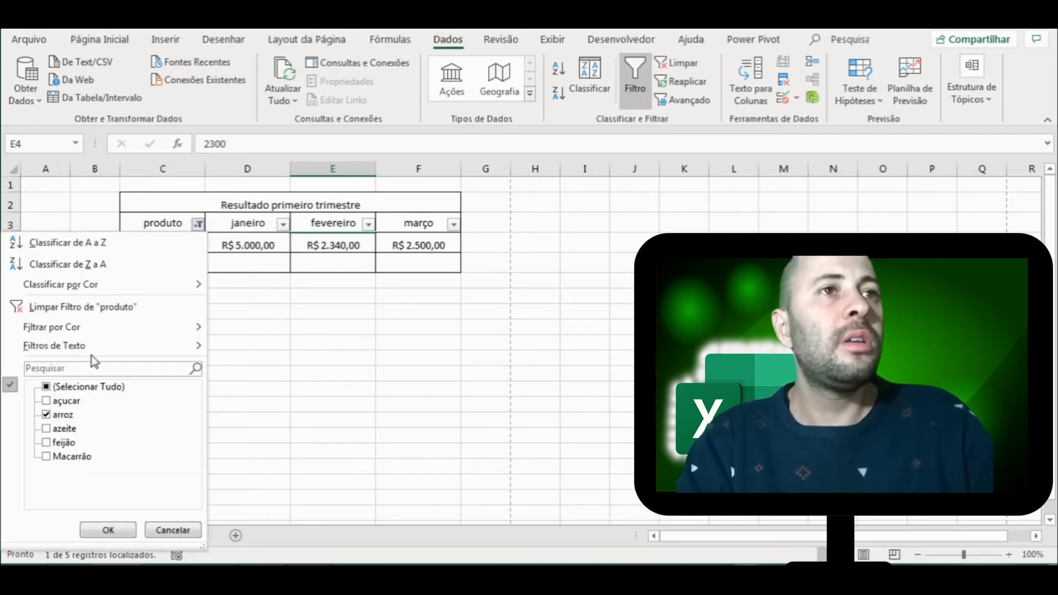
pyautogui.click(50, 430)
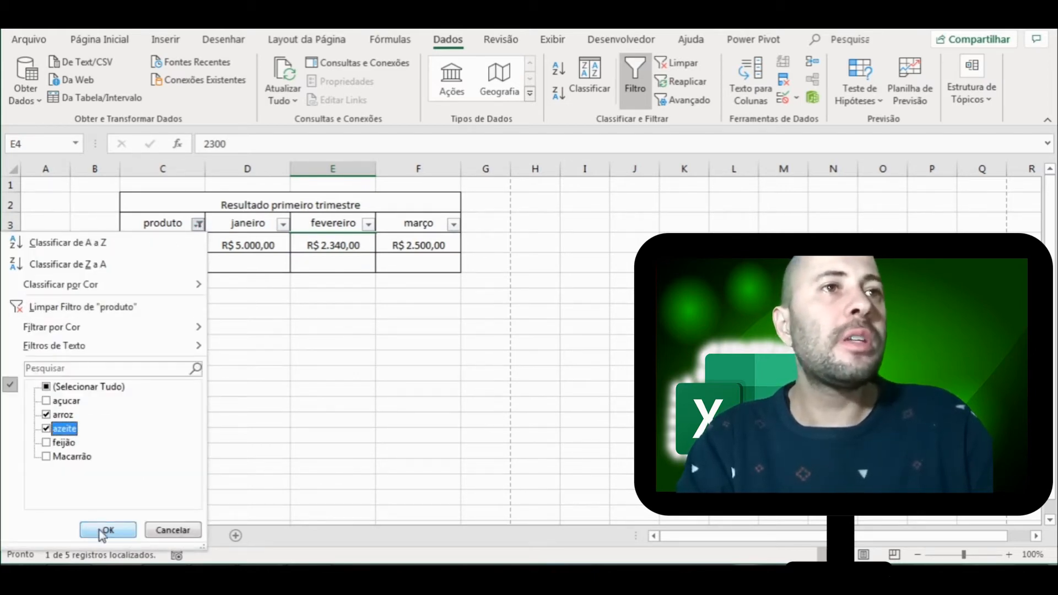
pyautogui.click(97, 525)
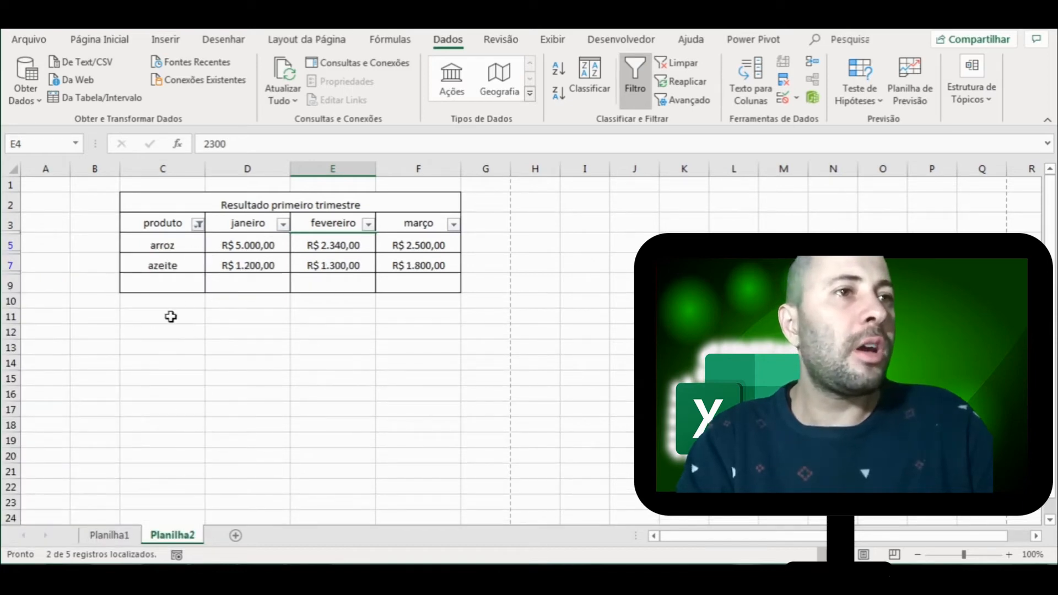
# Set the produto filter to show all products again
pyautogui.click(198, 224)
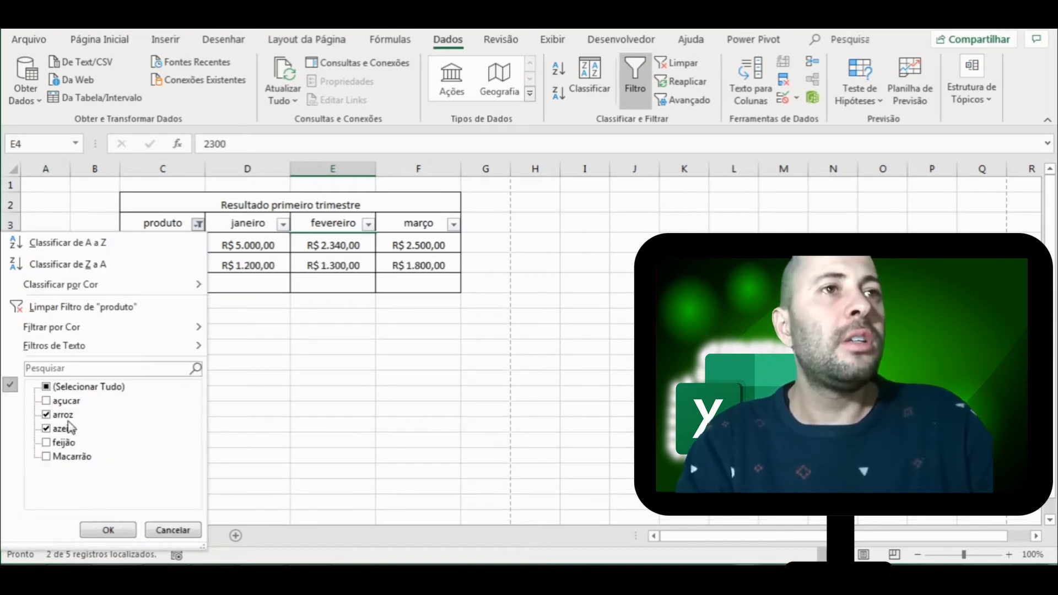
pyautogui.click(46, 387)
pyautogui.click(109, 531)
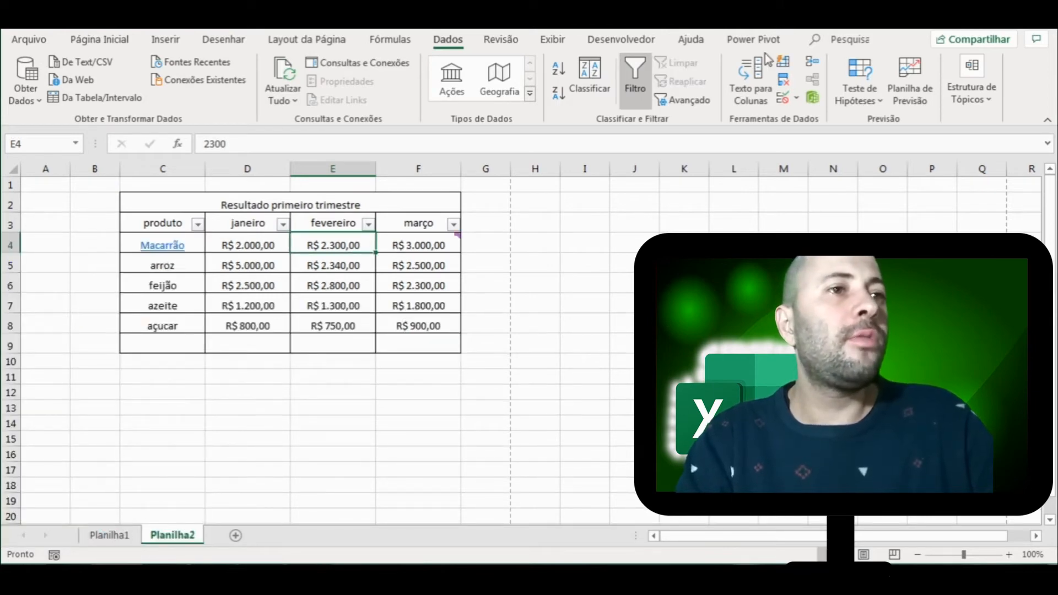
# Freeze the rows above row 4 so the title and the produto-to-março headers stay in view
pyautogui.click(553, 39)
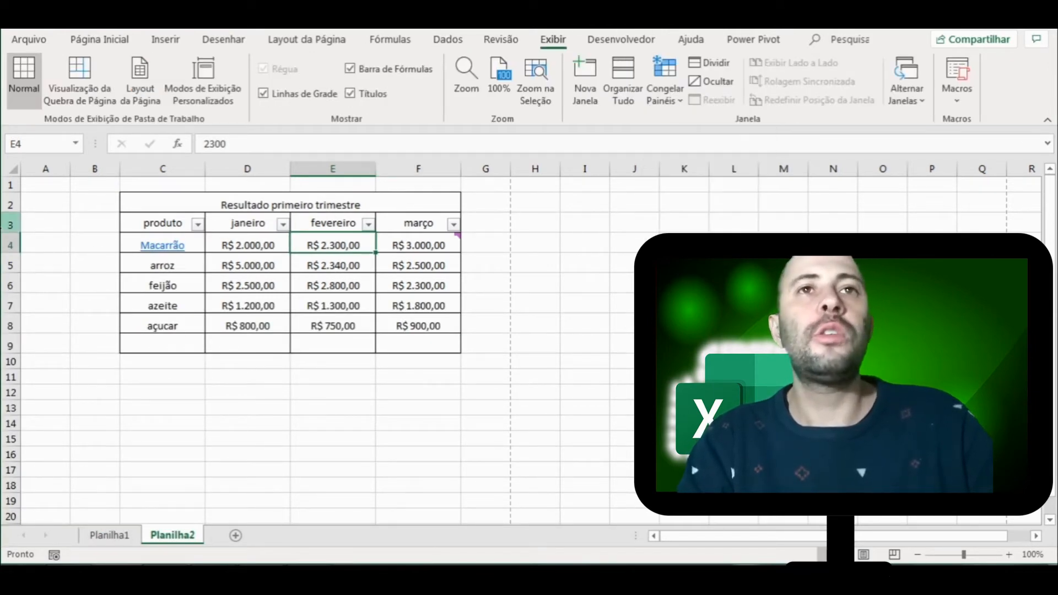
pyautogui.click(7, 245)
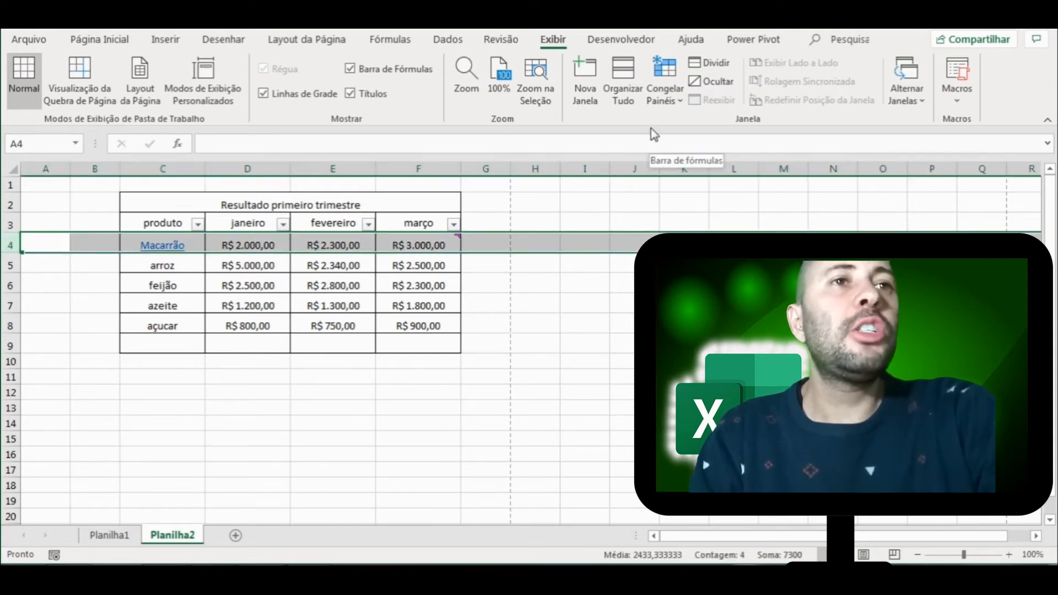
pyautogui.click(666, 93)
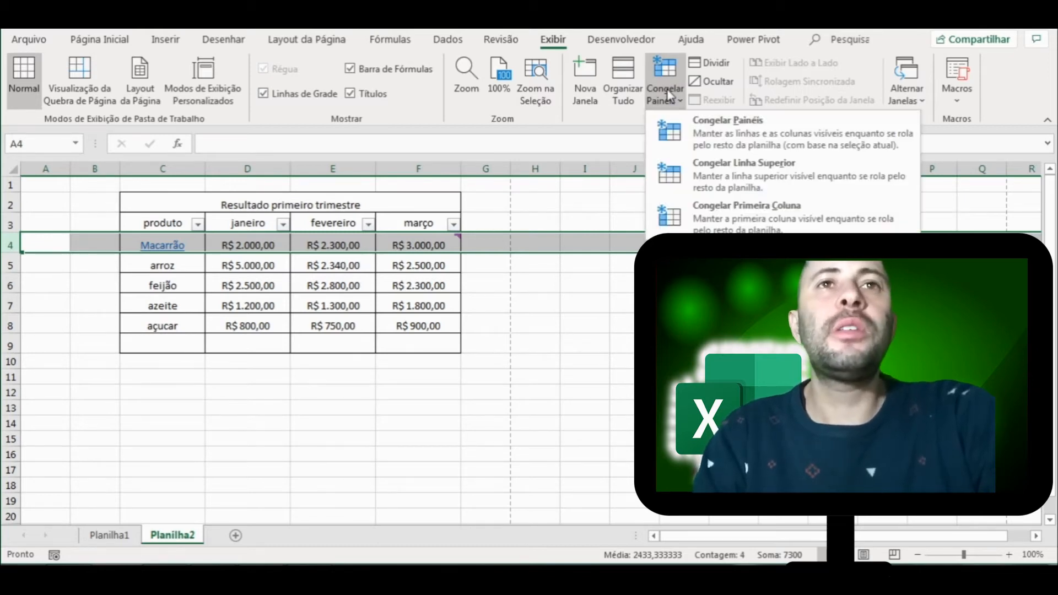
pyautogui.click(724, 130)
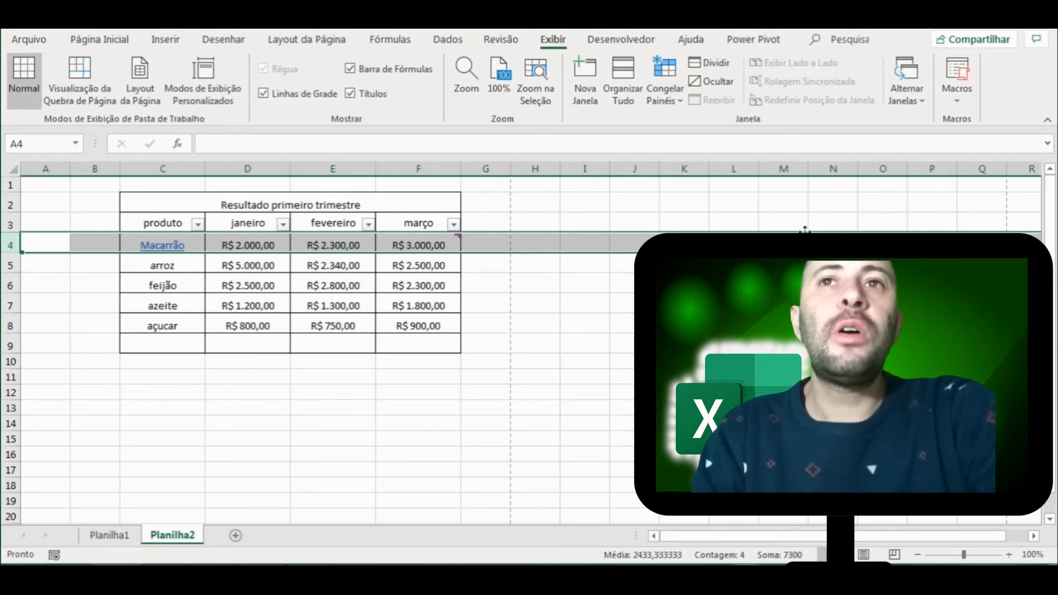
# Unfreeze the panes and freeze them again above row 4
pyautogui.click(666, 79)
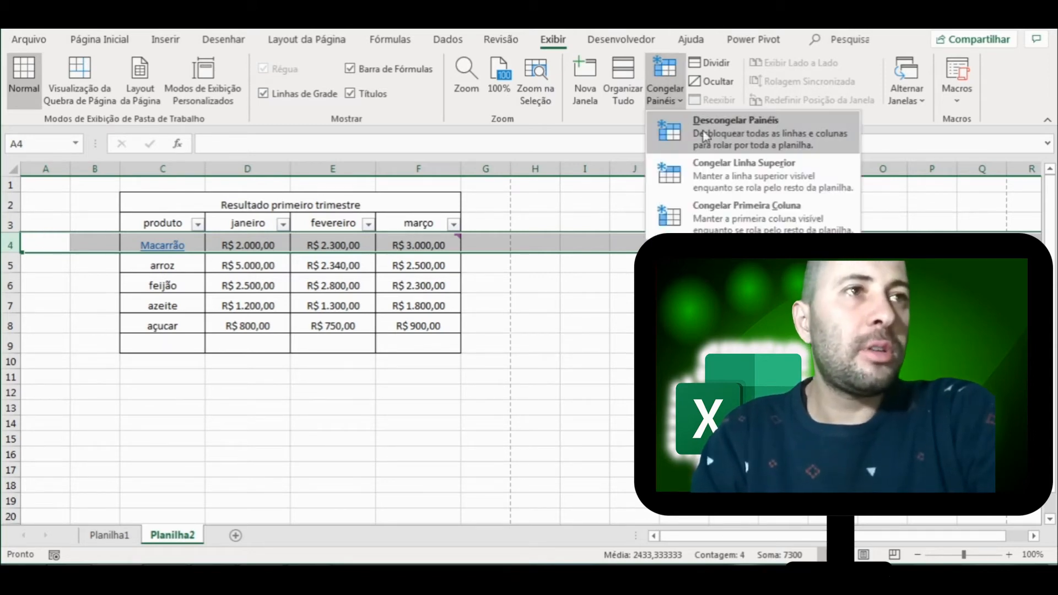
pyautogui.click(695, 118)
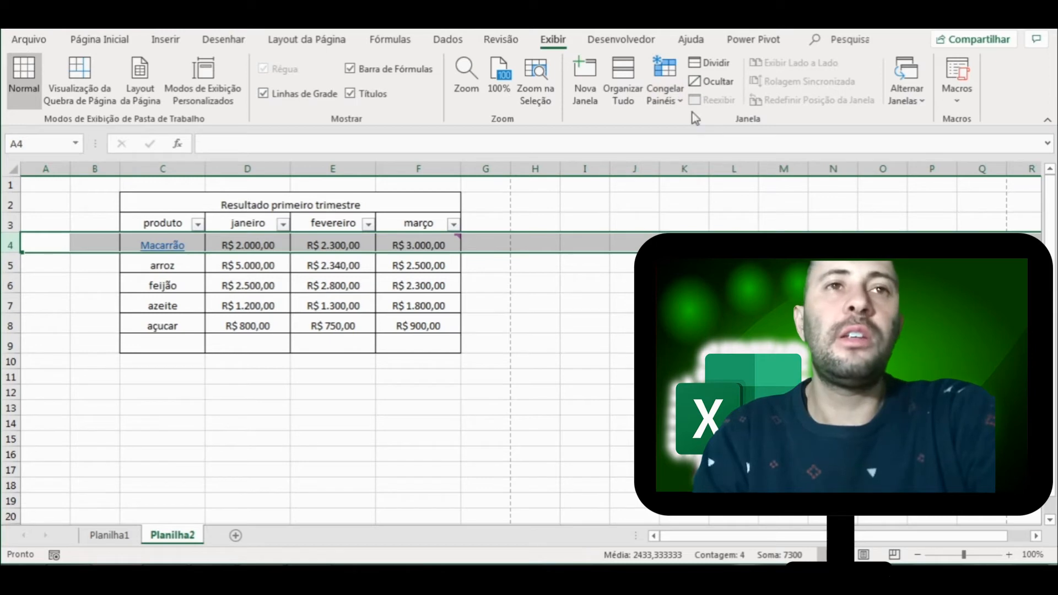
pyautogui.click(666, 88)
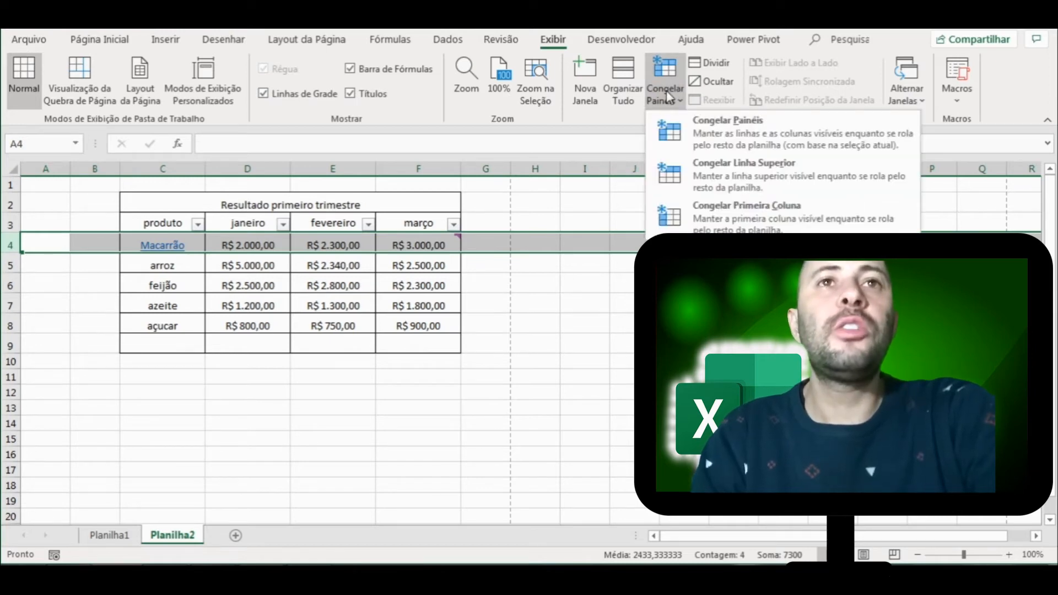
pyautogui.click(726, 139)
# Move down and back up column D to check how the frozen header rows behave
pyautogui.moveTo(1055, 216)
pyautogui.mouseDown()
pyautogui.moveTo(1055, 226)
pyautogui.moveTo(1055, 216)
pyautogui.mouseUp()
pyautogui.click(280, 310)
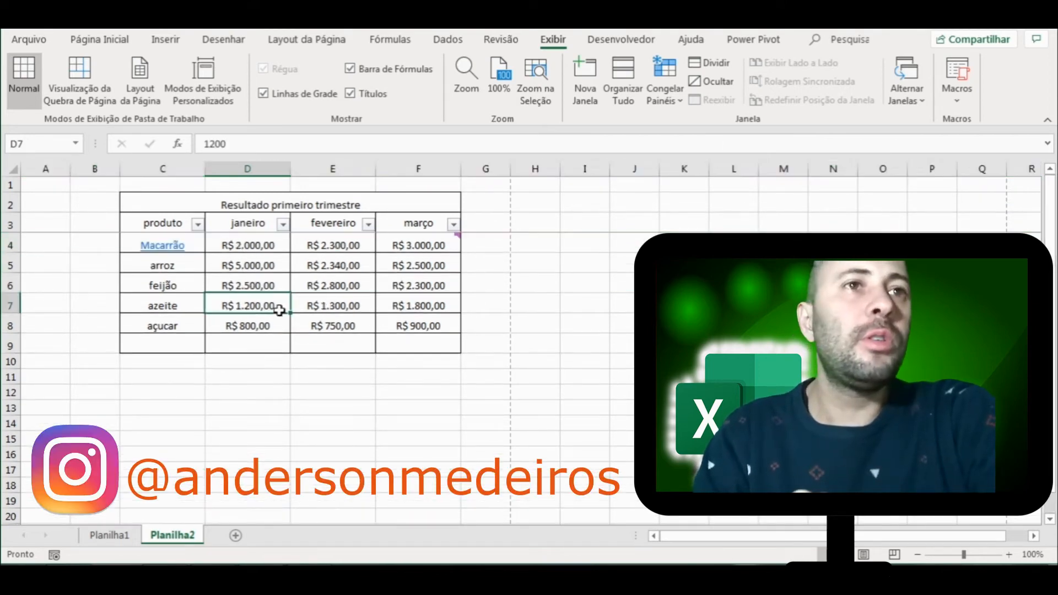
pyautogui.press('Down')
pyautogui.press('Down')
pyautogui.press('Down')
pyautogui.press('Down')
pyautogui.press('Down')
pyautogui.press('Down')
pyautogui.press('Down')
pyautogui.press('Down')
pyautogui.press('Down')
pyautogui.press('Down')
pyautogui.press('Down')
pyautogui.press('Down')
pyautogui.press('Down')
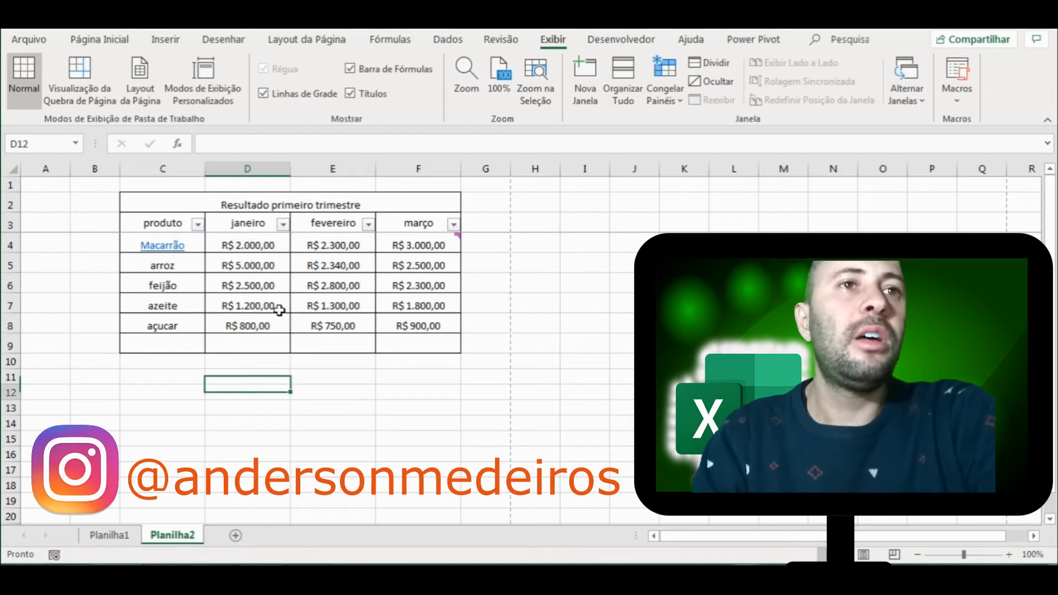
pyautogui.press('Down')
pyautogui.press('Down')
pyautogui.press('Down')
pyautogui.press('Down')
pyautogui.press('Down')
pyautogui.press('Down')
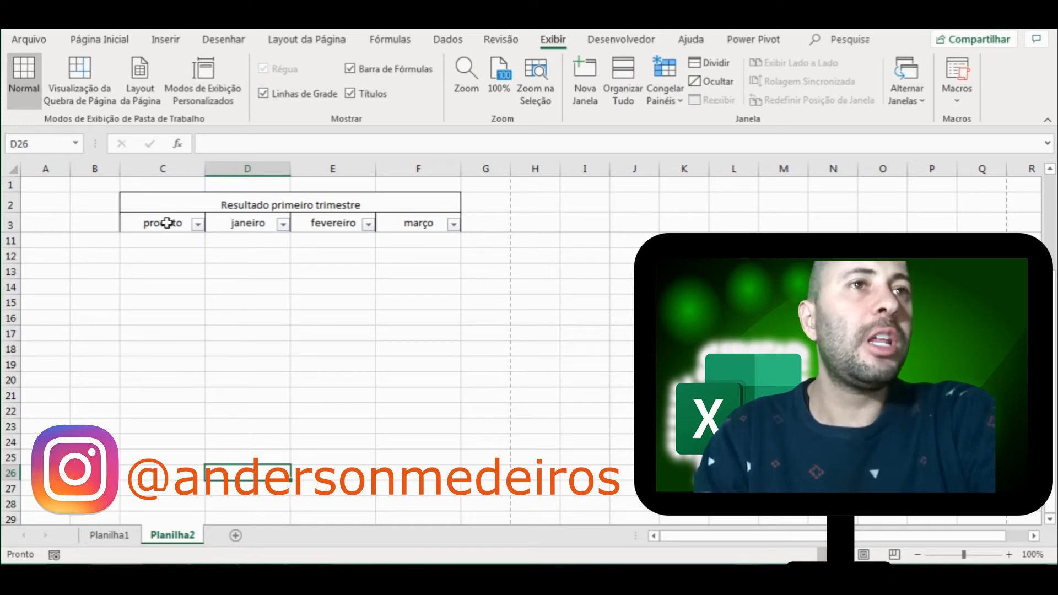
pyautogui.press('Up')
pyautogui.press('Up')
pyautogui.press('Up')
pyautogui.press('Up')
pyautogui.press('Up')
pyautogui.press('Up')
pyautogui.press('Up')
pyautogui.press('Up')
pyautogui.press('Up')
pyautogui.press('Up')
pyautogui.press('Up')
pyautogui.press('Up')
pyautogui.press('Up')
pyautogui.press('Up')
pyautogui.press('Up')
pyautogui.press('Up')
pyautogui.press('Up')
pyautogui.press('Up')
pyautogui.press('Up')
pyautogui.press('Up')
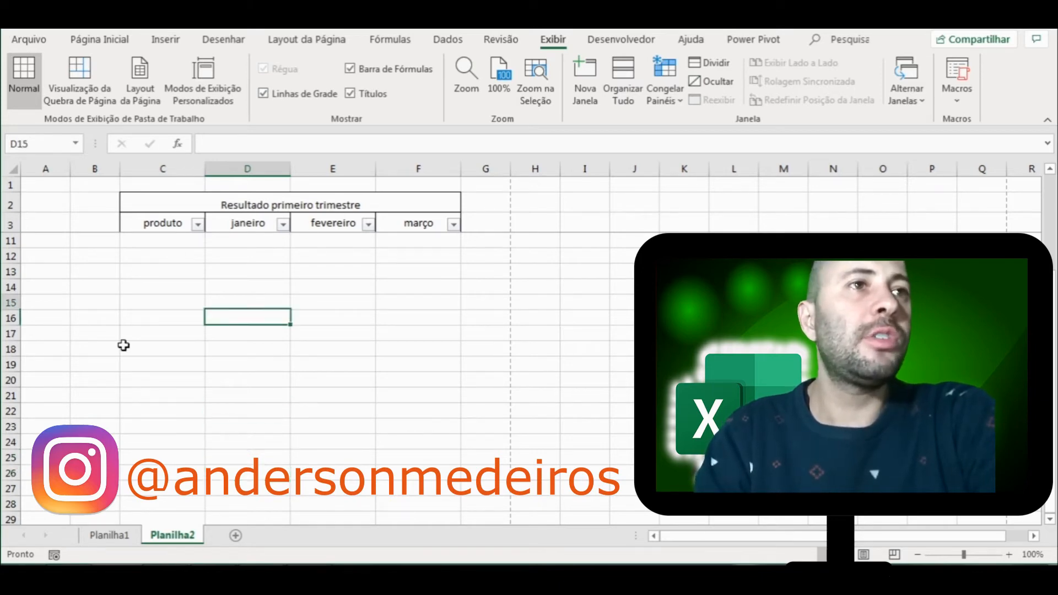
pyautogui.press('Down')
pyautogui.press('Down')
pyautogui.press('Down')
pyautogui.press('Down')
pyautogui.press('Down')
pyautogui.press('Down')
pyautogui.press('Down')
pyautogui.press('Down')
pyautogui.press('Down')
pyautogui.press('Down')
pyautogui.press('Down')
pyautogui.press('Down')
pyautogui.press('Down')
pyautogui.press('Down')
pyautogui.press('Down')
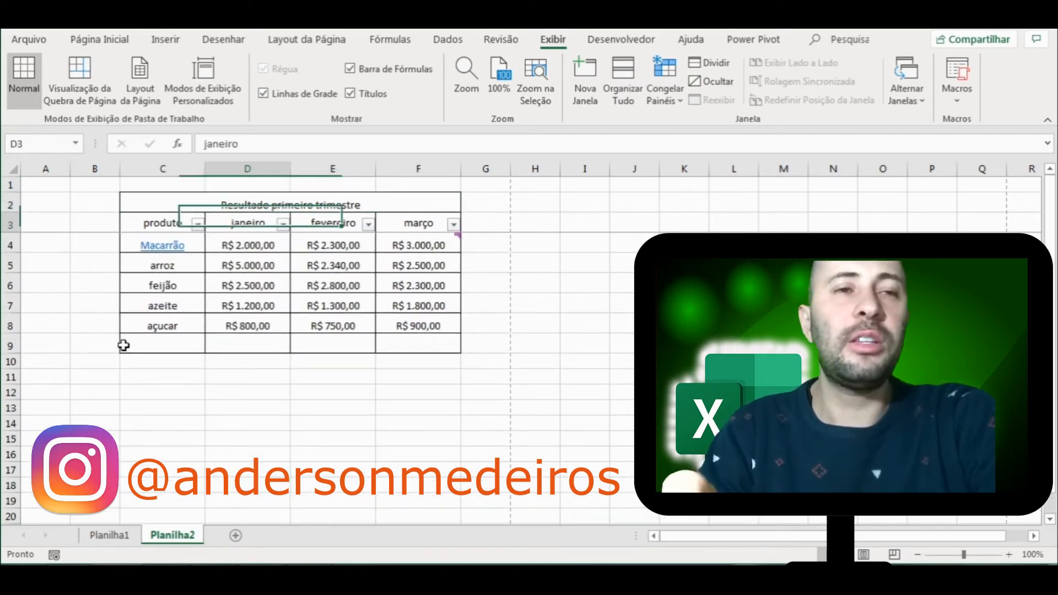
pyautogui.press('Down')
pyautogui.press('Down')
pyautogui.press('Down')
pyautogui.press('Down')
pyautogui.press('Down')
pyautogui.press('Down')
pyautogui.press('Down')
pyautogui.press('Down')
pyautogui.press('Down')
pyautogui.press('Down')
pyautogui.press('Down')
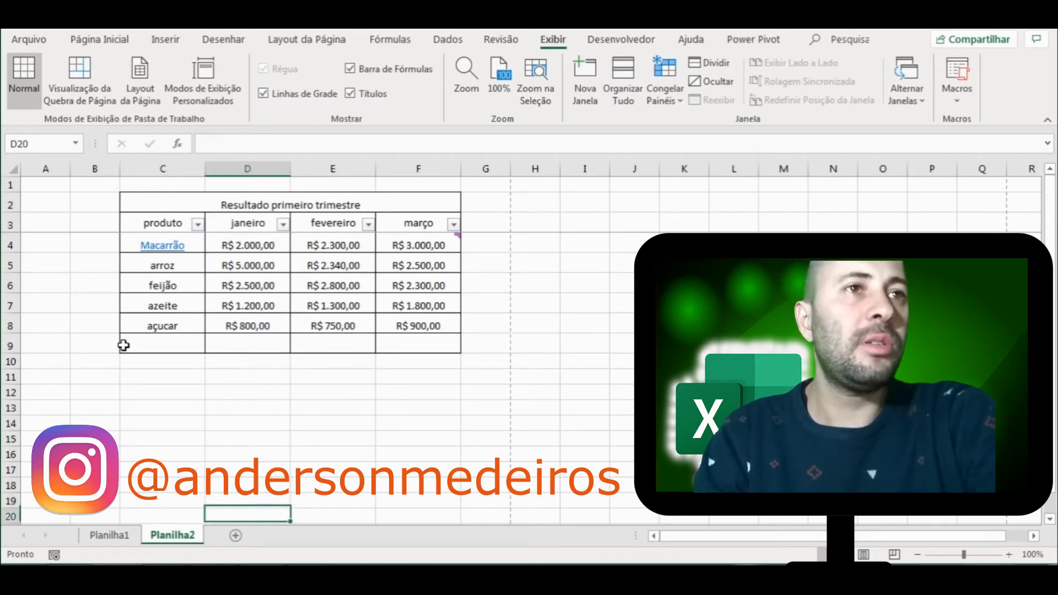
pyautogui.press('Up')
pyautogui.press('Up')
pyautogui.press('Up')
pyautogui.press('Up')
pyautogui.press('Up')
pyautogui.press('Up')
pyautogui.press('Up')
pyautogui.press('Up')
pyautogui.press('Up')
pyautogui.press('Up')
pyautogui.press('Up')
pyautogui.press('Up')
pyautogui.press('Up')
pyautogui.press('Up')
pyautogui.press('Up')
pyautogui.press('Up')
pyautogui.press('Up')
pyautogui.press('Up')
pyautogui.press('Up')
pyautogui.press('Up')
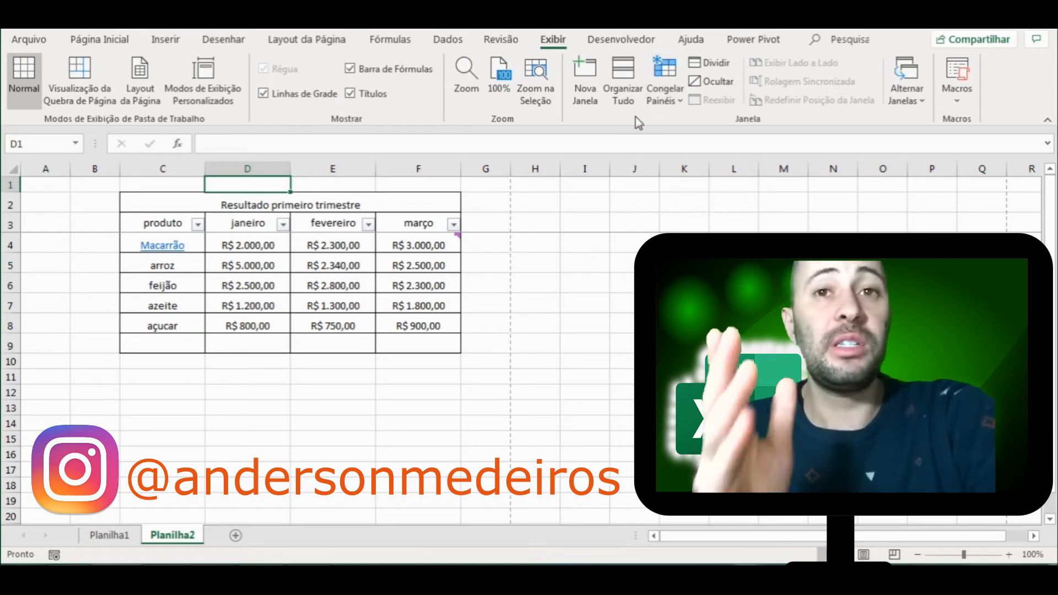
# Hide the worksheet gridlines and show them again
pyautogui.click(263, 94)
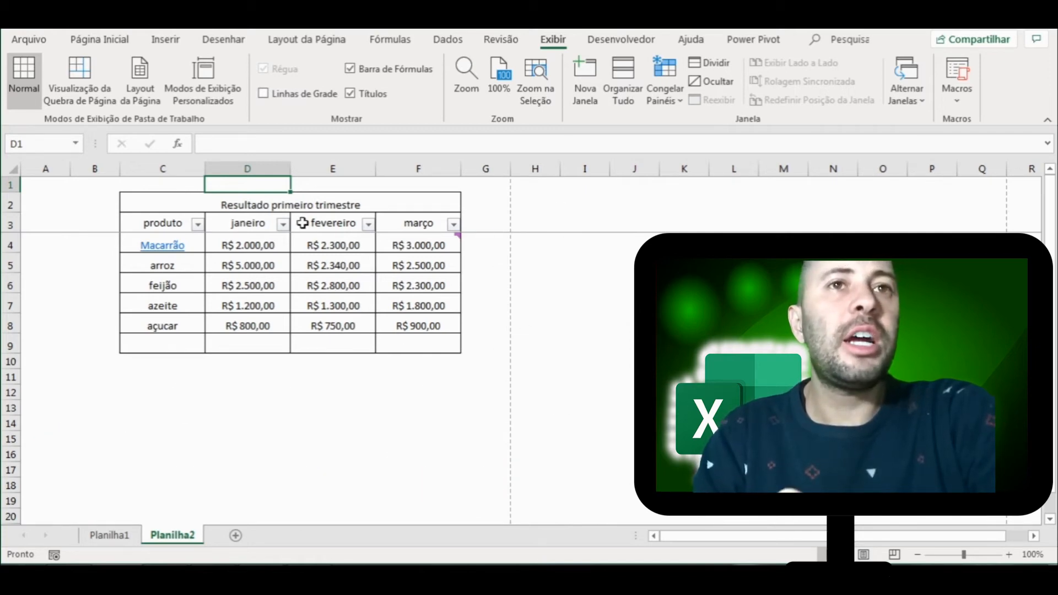
pyautogui.click(263, 94)
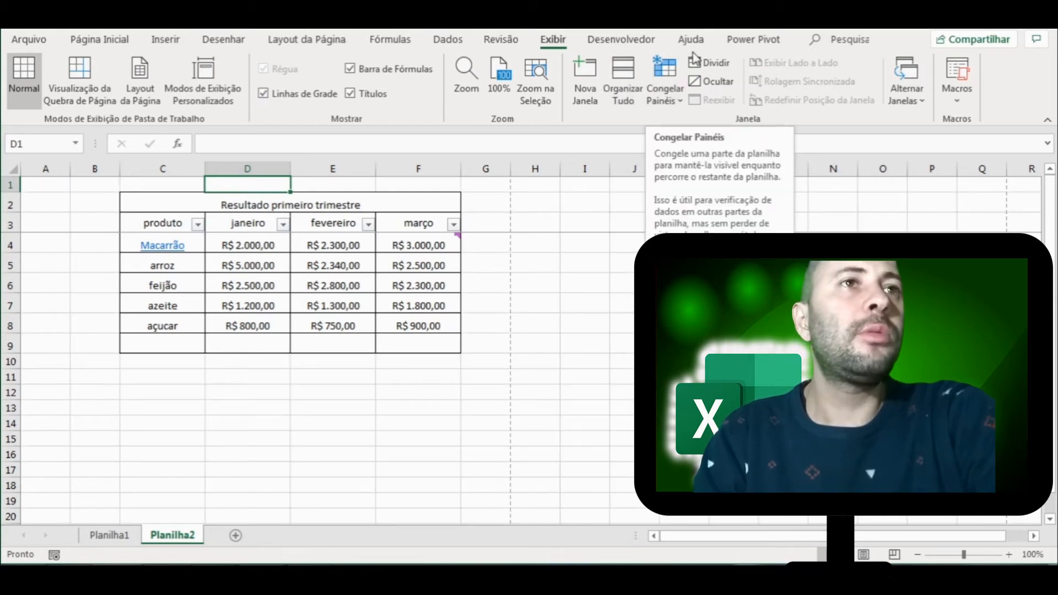
# Total the janeiro column in D9 with the formula =SOMA(D4:D8)
pyautogui.click(100, 39)
pyautogui.click(258, 389)
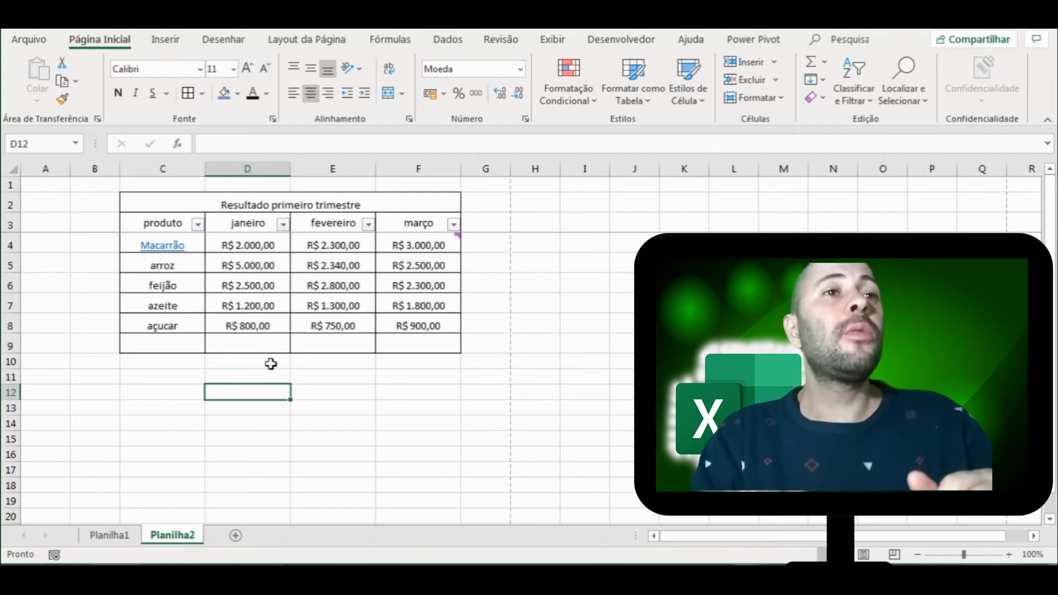
pyautogui.click(236, 346)
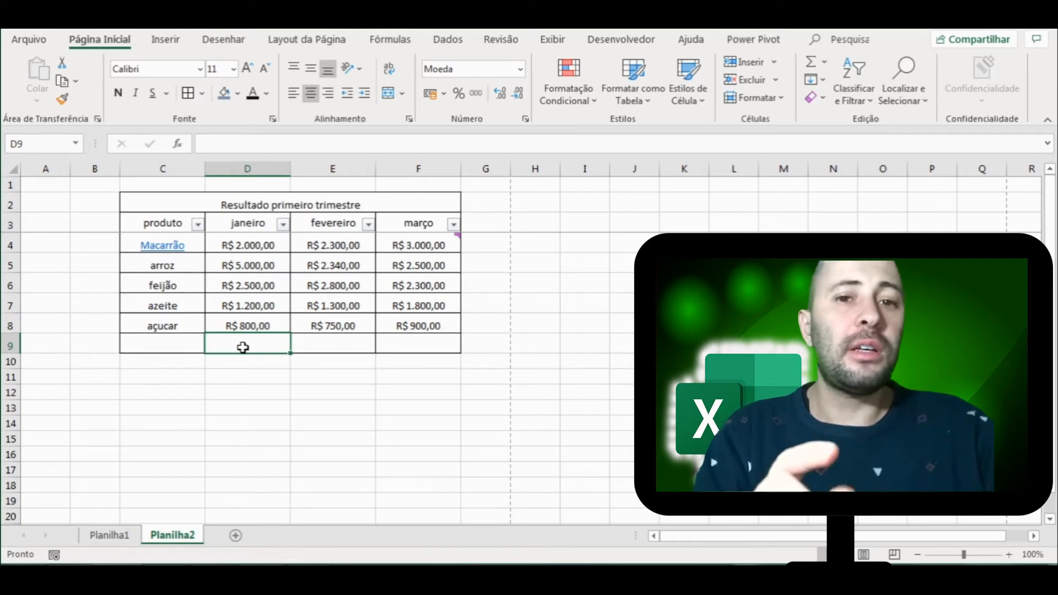
pyautogui.write('=')
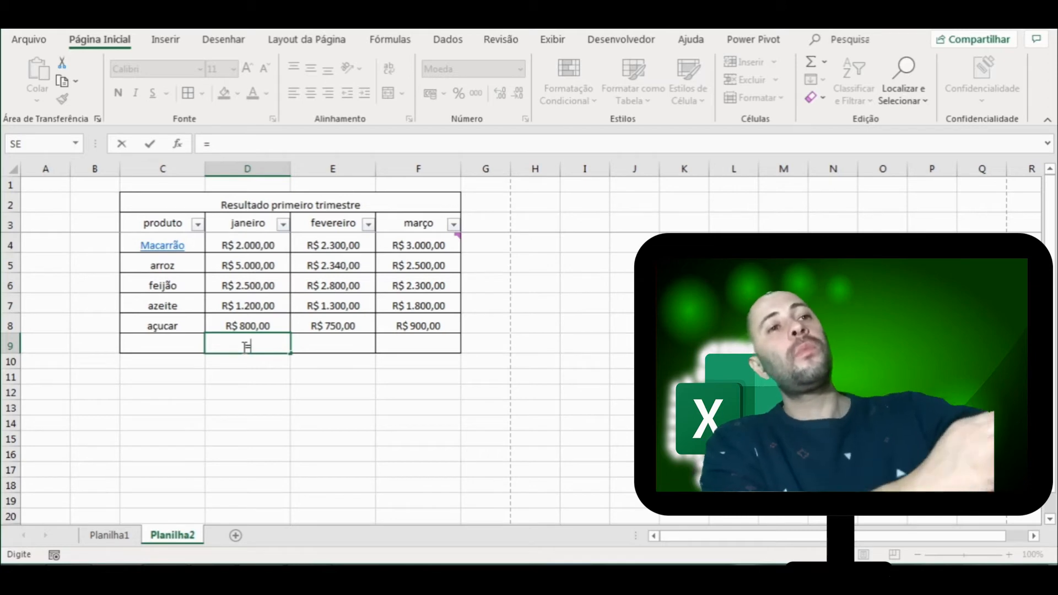
pyautogui.write('som')
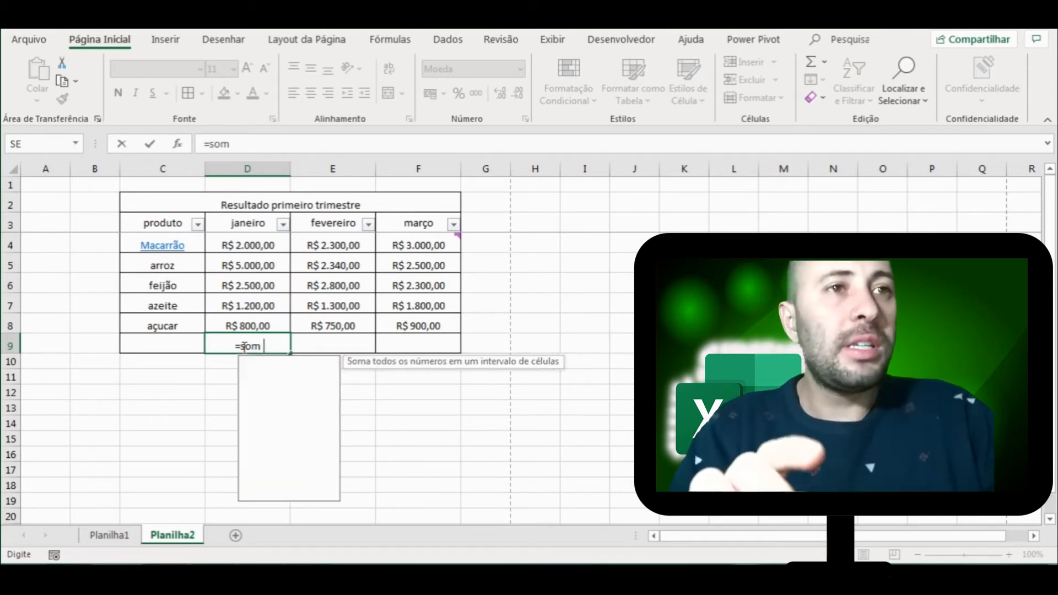
pyautogui.write('a')
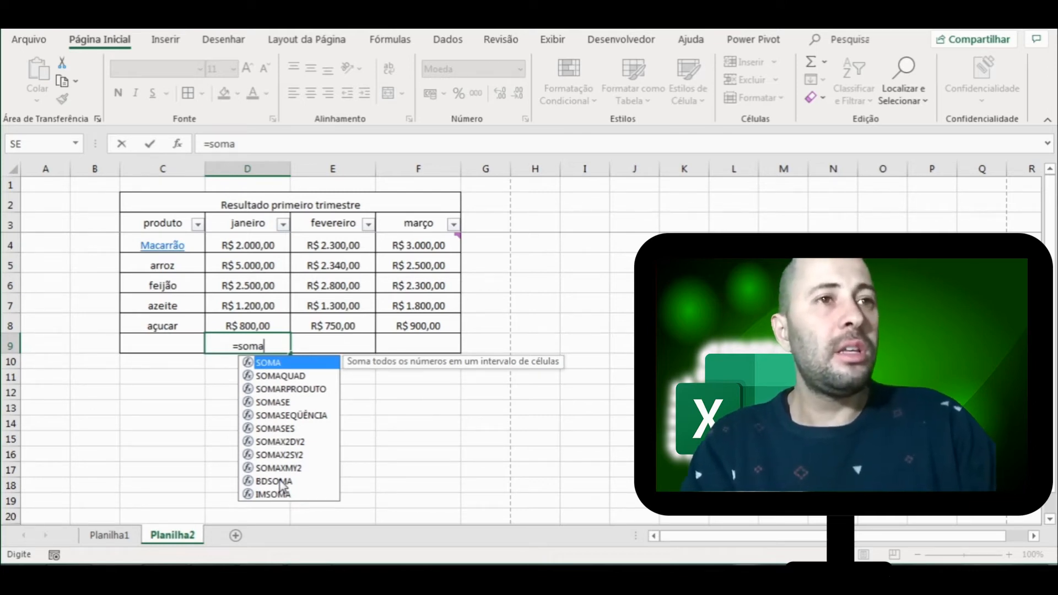
pyautogui.press('Tab')
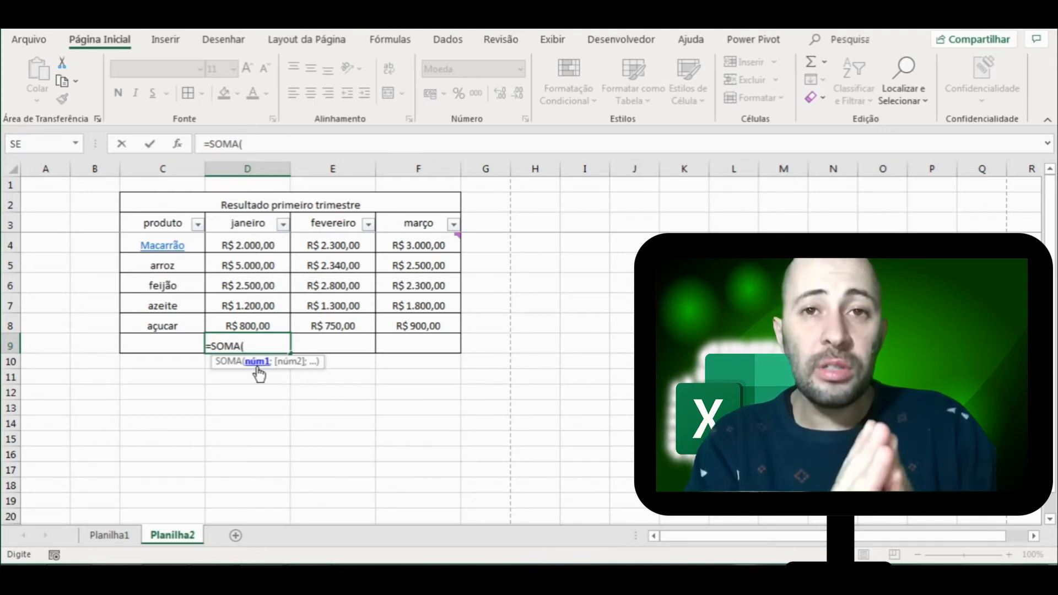
pyautogui.click(246, 244)
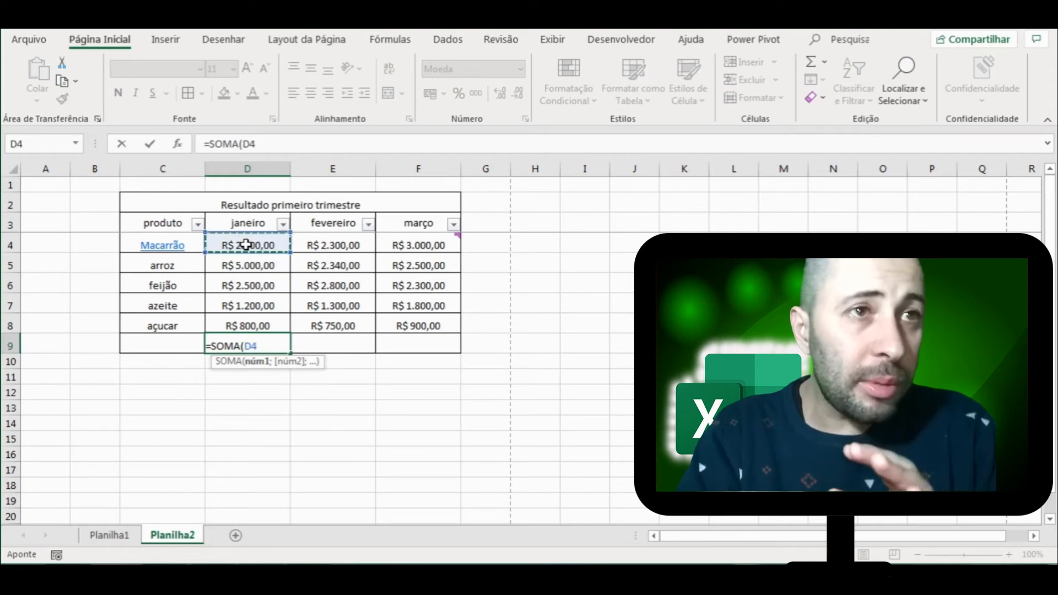
pyautogui.hotkey('shift', 'Down')
pyautogui.hotkey('shift', 'Down')
pyautogui.hotkey('shift', 'Down')
pyautogui.hotkey('shift', 'Down')
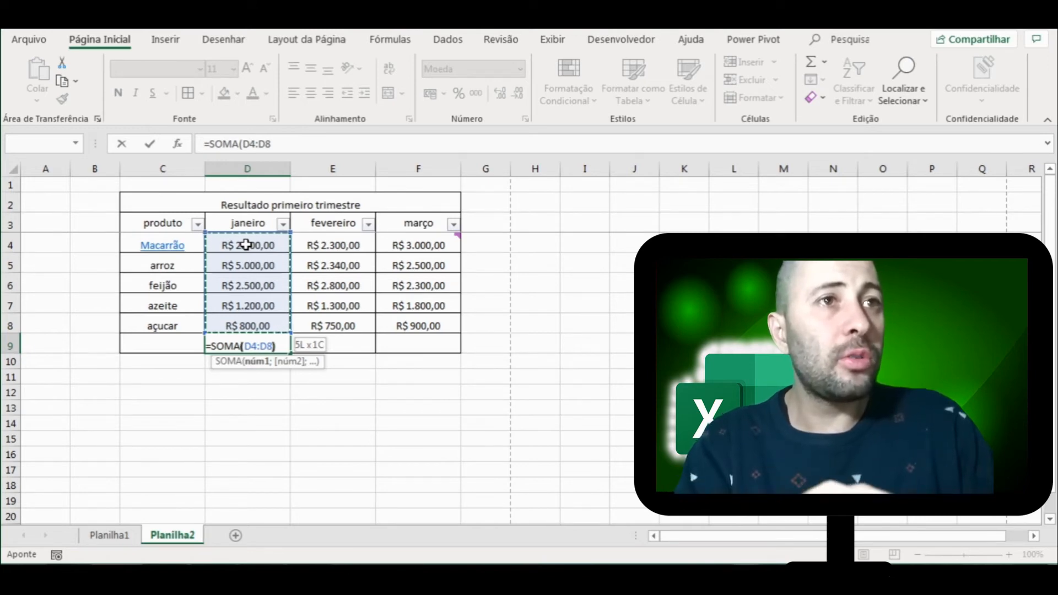
pyautogui.write(')')
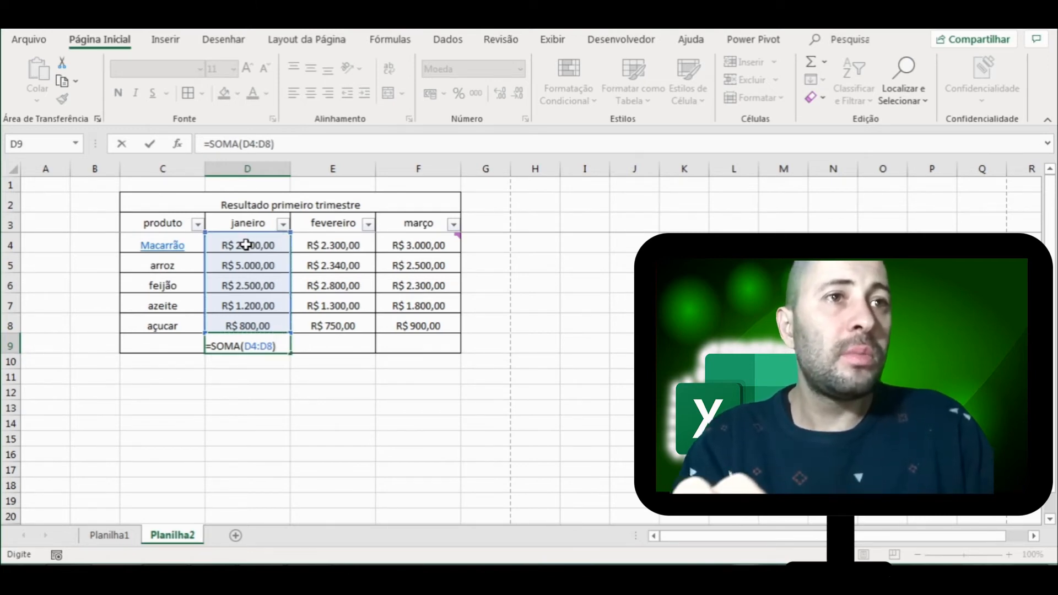
pyautogui.press('Return')
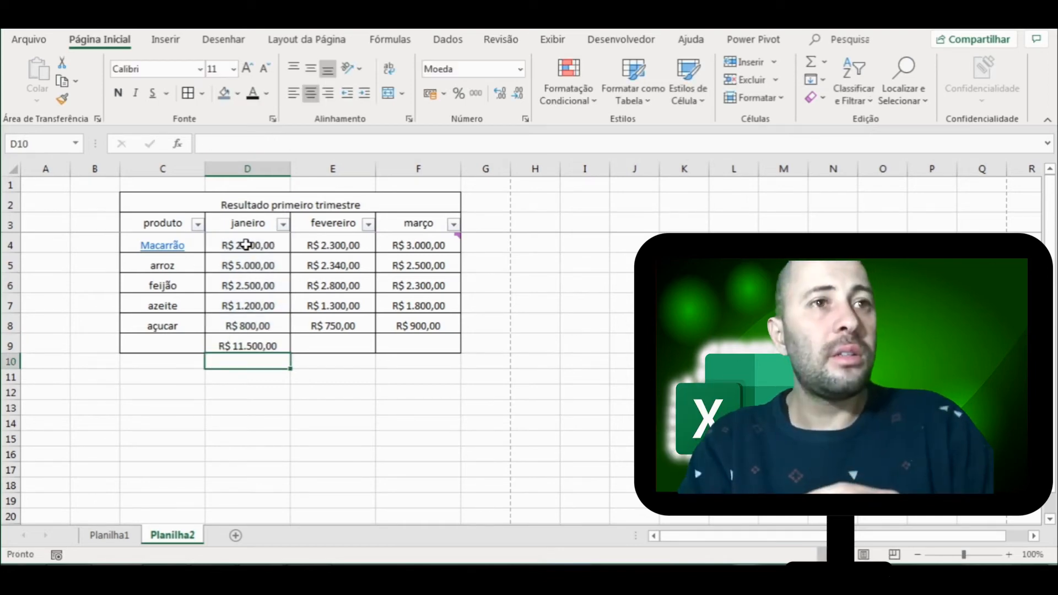
# Fill the SOMA formula from D9 across to E9 and F9 to total fevereiro and março
pyautogui.click(240, 351)
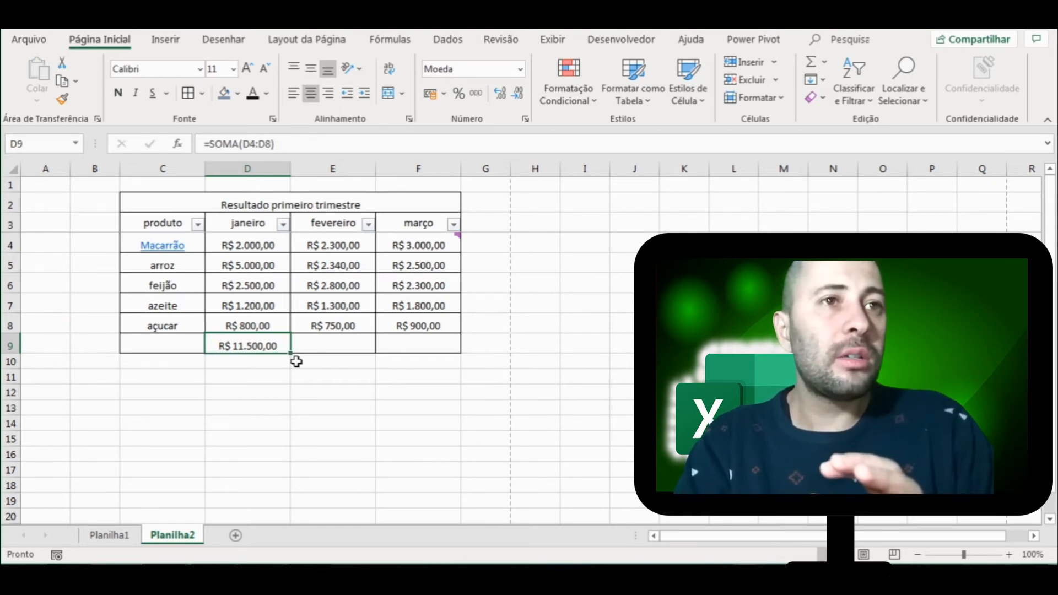
pyautogui.moveTo(293, 355); pyautogui.dragTo(341, 353)
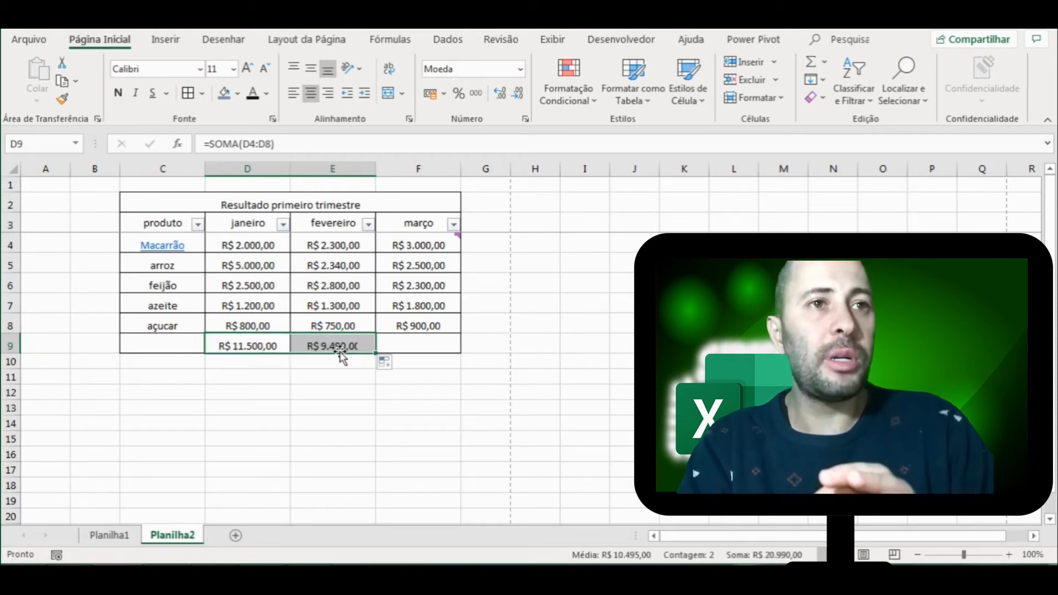
pyautogui.click(322, 395)
pyautogui.click(334, 352)
pyautogui.moveTo(331, 244); pyautogui.dragTo(327, 330)
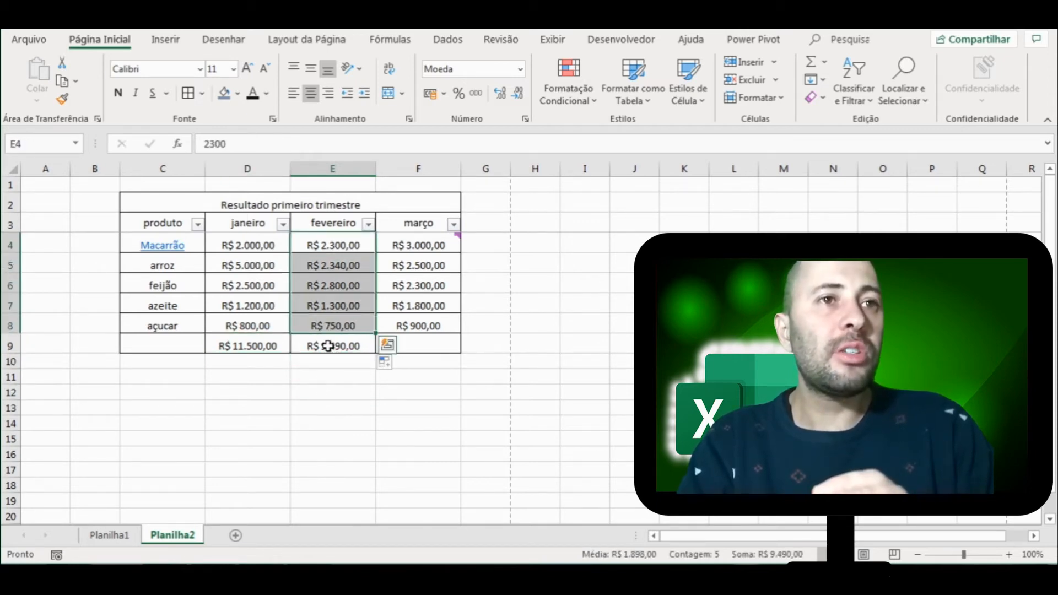
pyautogui.click(329, 346)
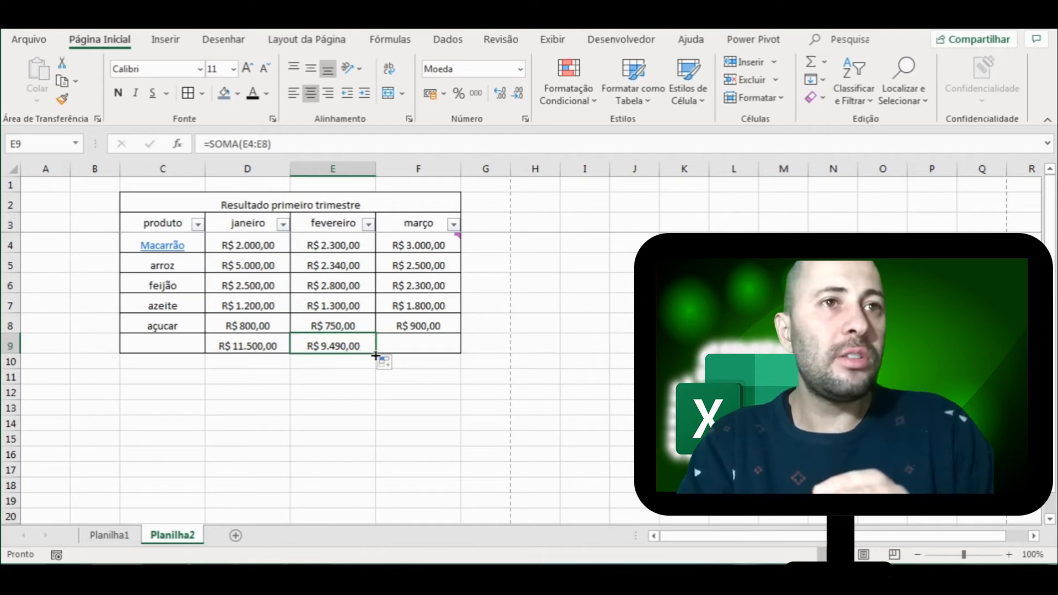
pyautogui.moveTo(375, 356); pyautogui.dragTo(429, 353)
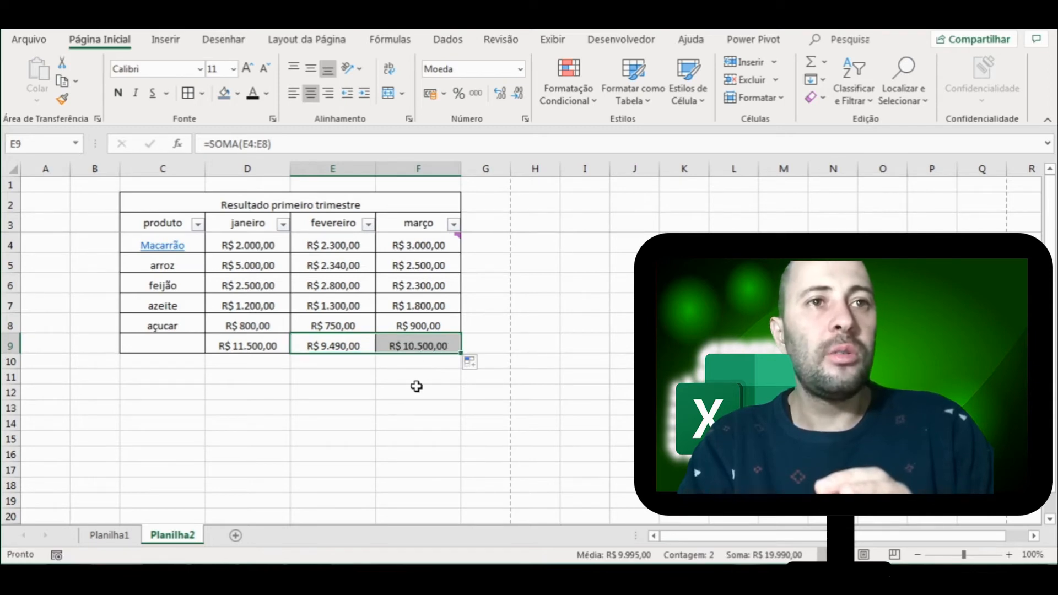
# Clear the monthly totals in D9:F9
pyautogui.hotkey('shift', 'Left')
pyautogui.hotkey('shift', 'Left')
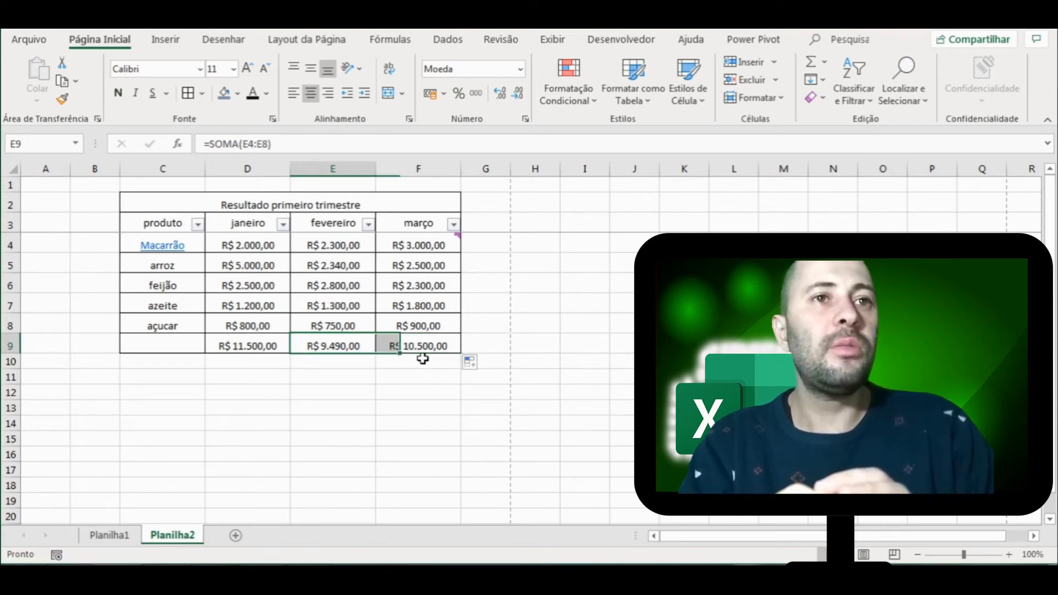
pyautogui.press('Right')
pyautogui.hotkey('shift', 'Left')
pyautogui.hotkey('shift', 'Left')
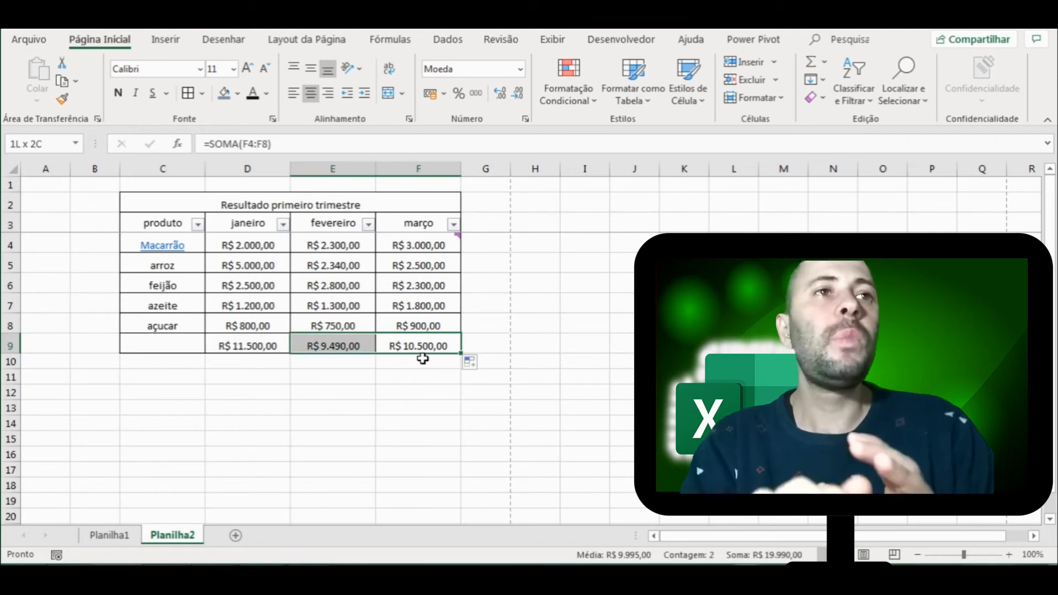
pyautogui.press('Delete')
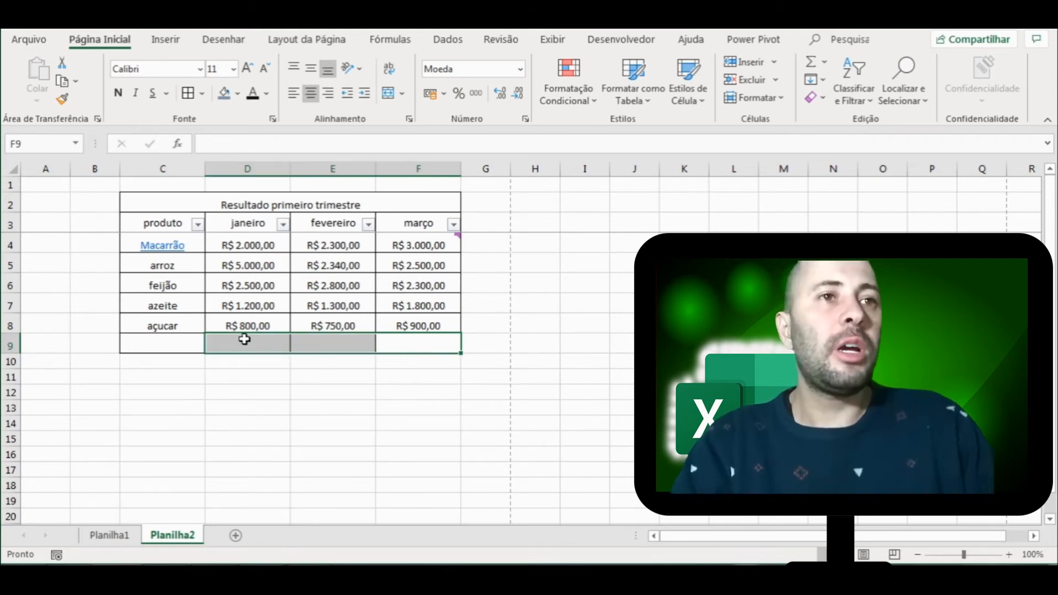
# Total the janeiro column in D9 with =SOMA(D4:D8) and fill the formula across to F9
pyautogui.click(245, 340)
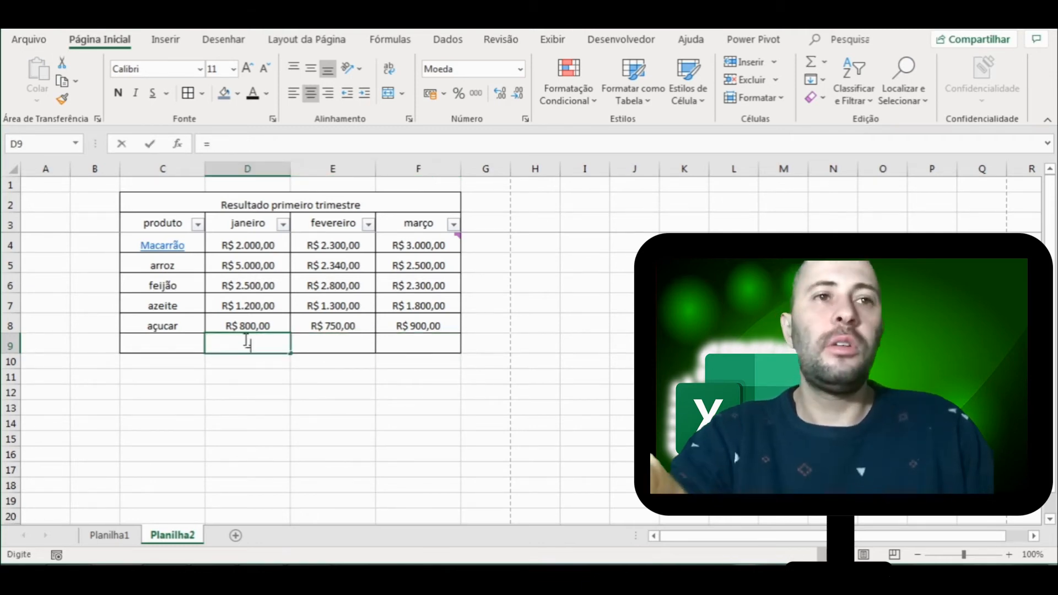
pyautogui.write('=soma')
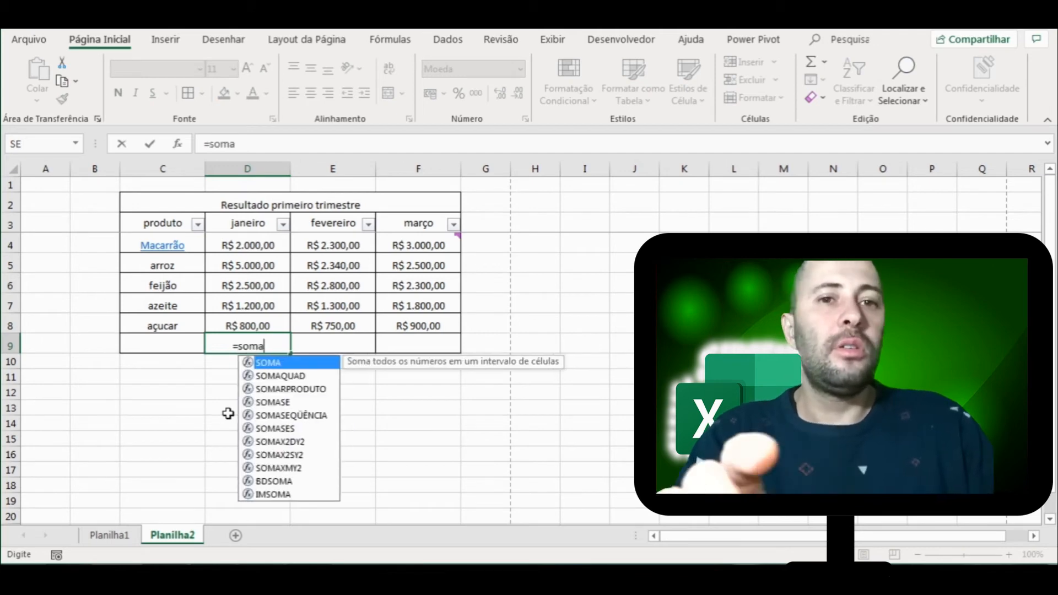
pyautogui.press('Tab')
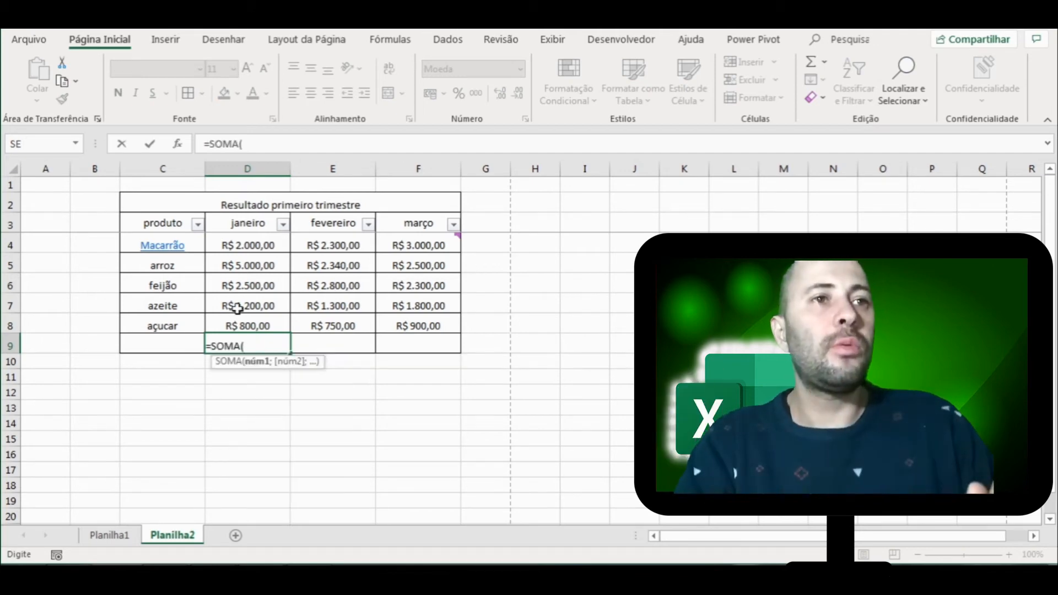
pyautogui.click(242, 247)
pyautogui.hotkey('shift', 'Down')
pyautogui.hotkey('shift', 'Down')
pyautogui.hotkey('shift', 'Down')
pyautogui.hotkey('shift', 'Down')
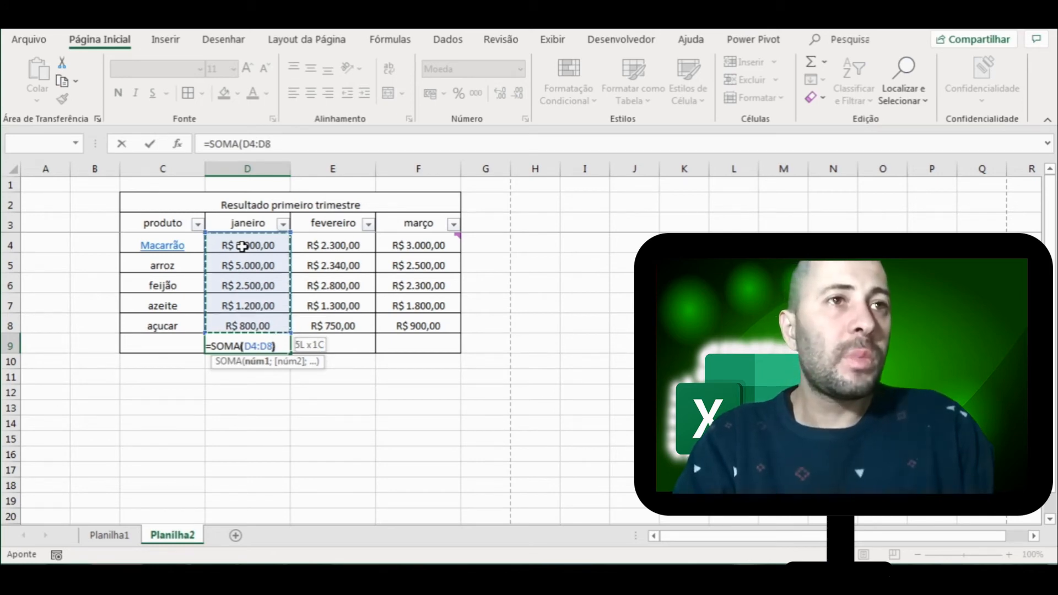
pyautogui.write(')')
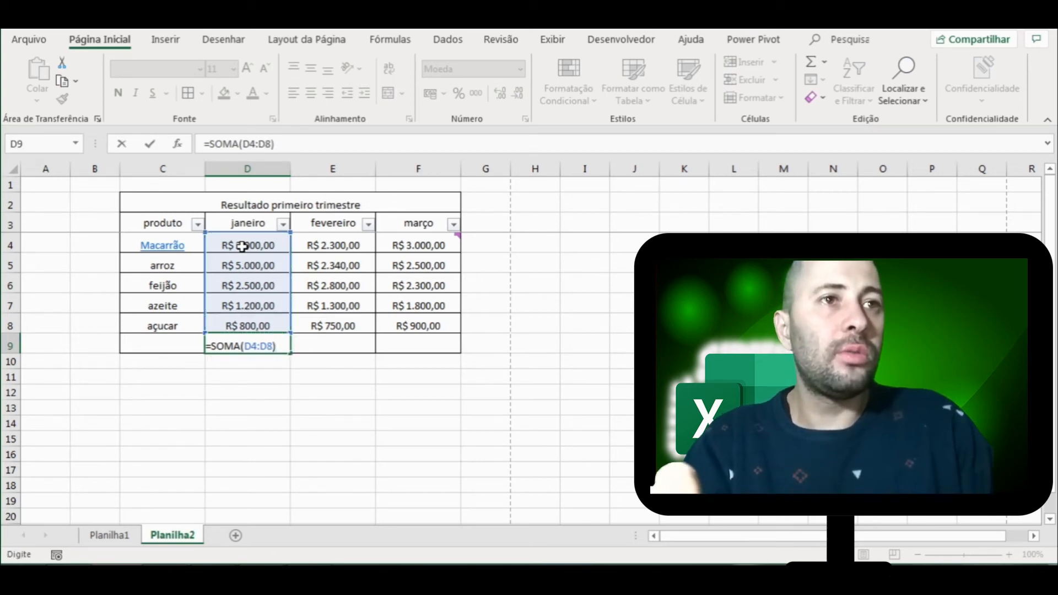
pyautogui.press('Return')
pyautogui.click(255, 346)
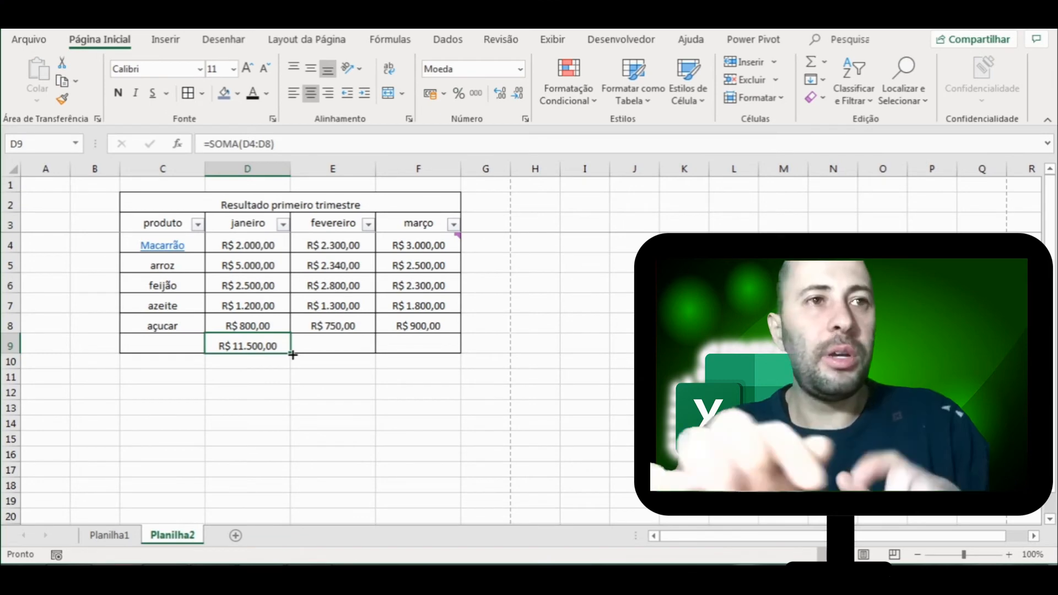
pyautogui.moveTo(292, 355); pyautogui.dragTo(428, 354)
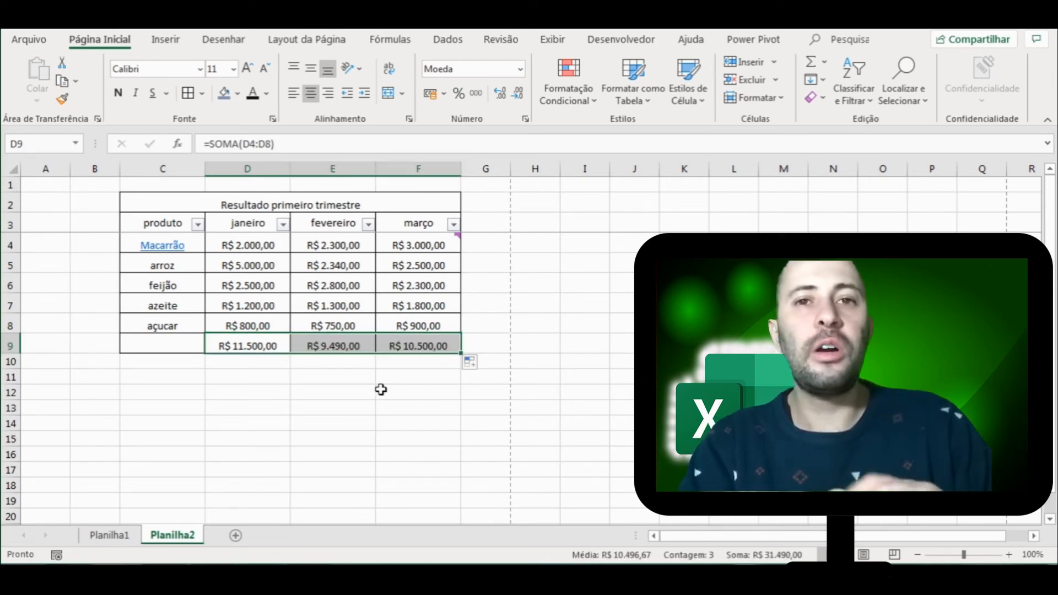
# Add the column heading Maximo in G3, beside março
pyautogui.click(476, 300)
pyautogui.click(479, 279)
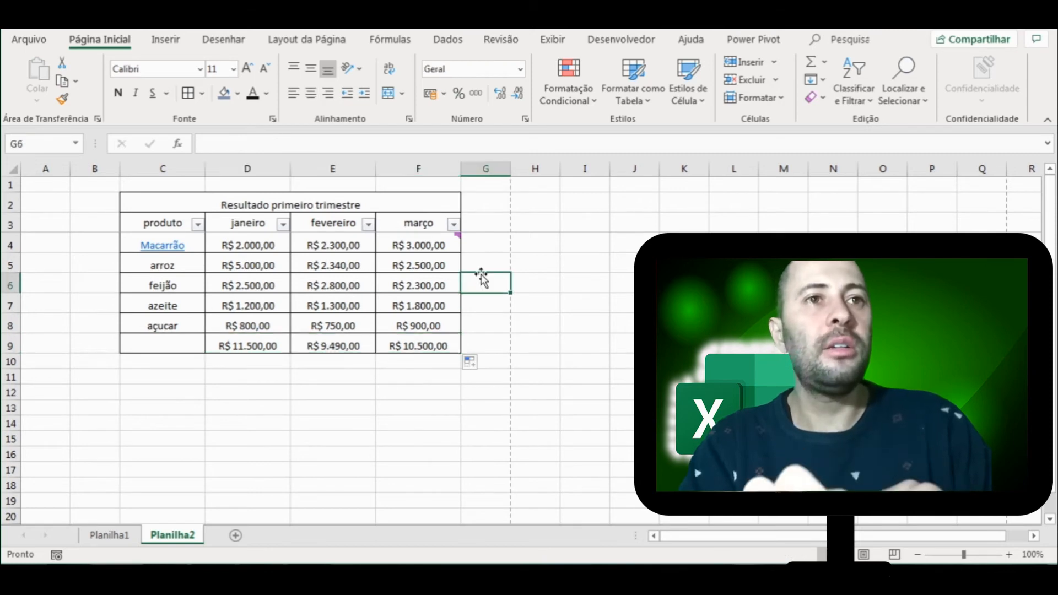
pyautogui.click(484, 228)
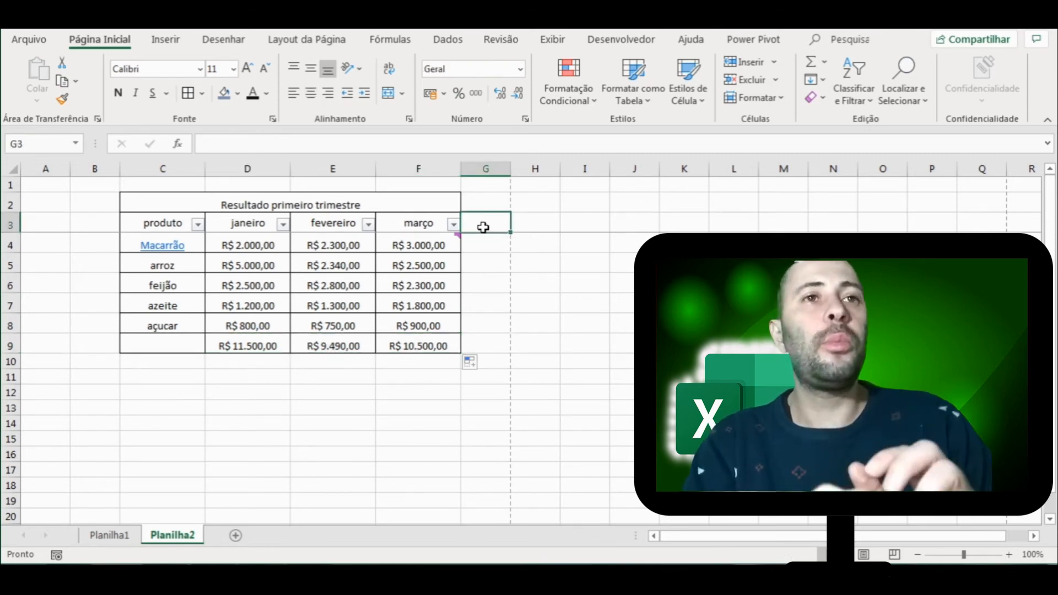
pyautogui.write('ximo')
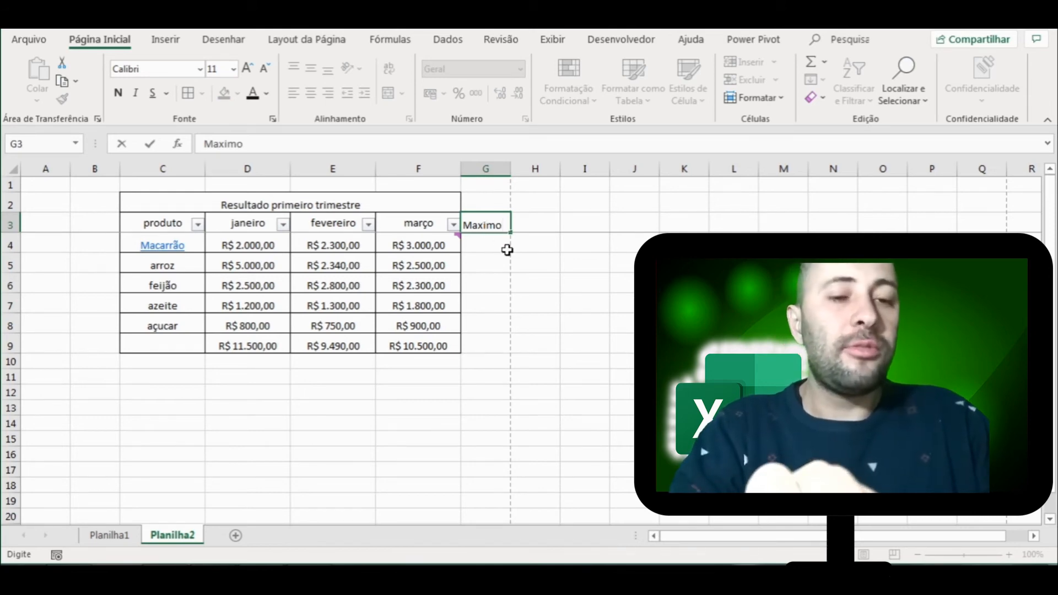
pyautogui.press('Return')
pyautogui.press('Up')
pyautogui.press('Up')
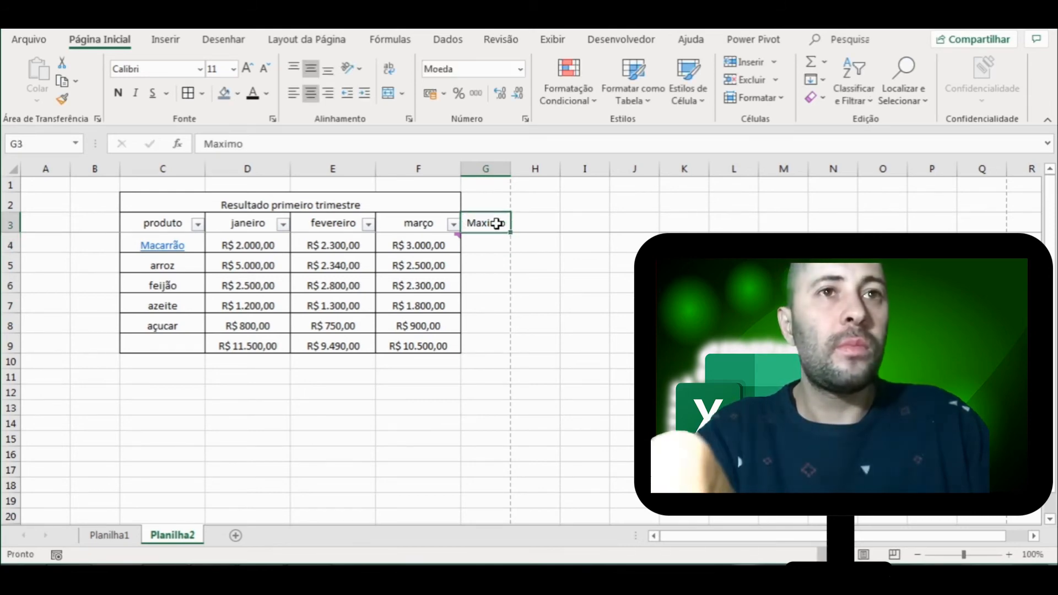
# Apply cell borders to the Maximo column range G3:G9
pyautogui.press('Down')
pyautogui.hotkey('shift', 'Down')
pyautogui.hotkey('shift', 'Down')
pyautogui.hotkey('shift', 'Down')
pyautogui.hotkey('shift', 'Down')
pyautogui.hotkey('shift', 'Down')
pyautogui.hotkey('shift', 'Down')
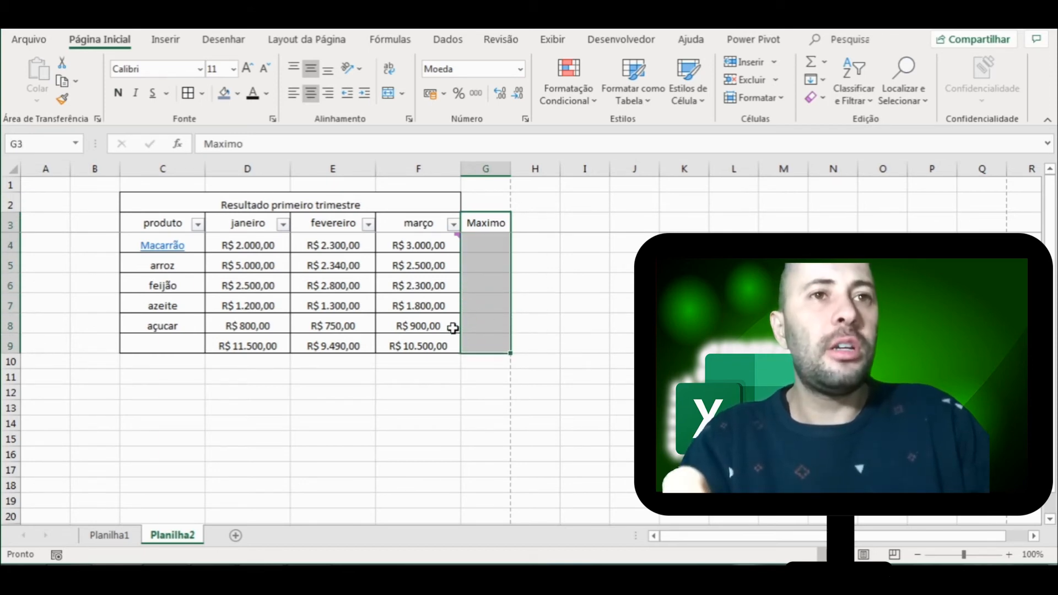
pyautogui.click(187, 92)
# Find the highest monthly value for Macarrão in G4 with the formula =MÁXIMO(D4:F4)
pyautogui.click(499, 244)
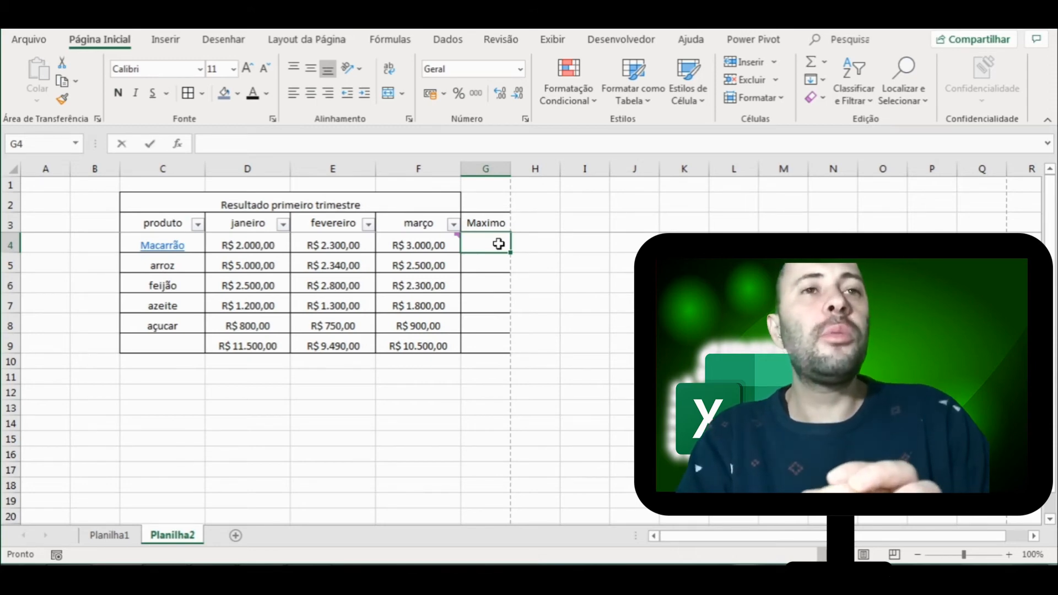
pyautogui.write('=')
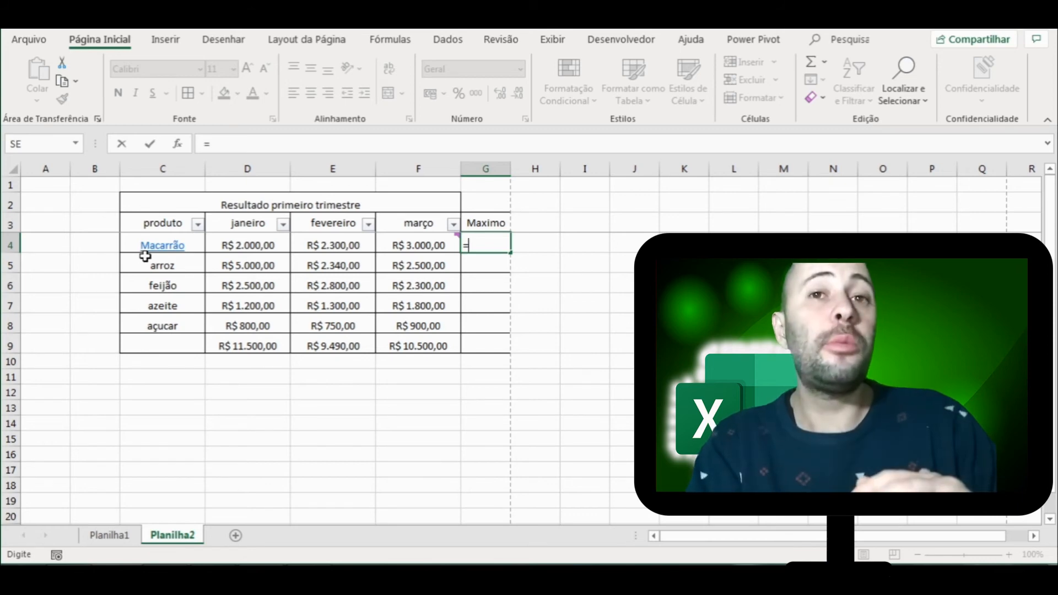
pyautogui.click(228, 244)
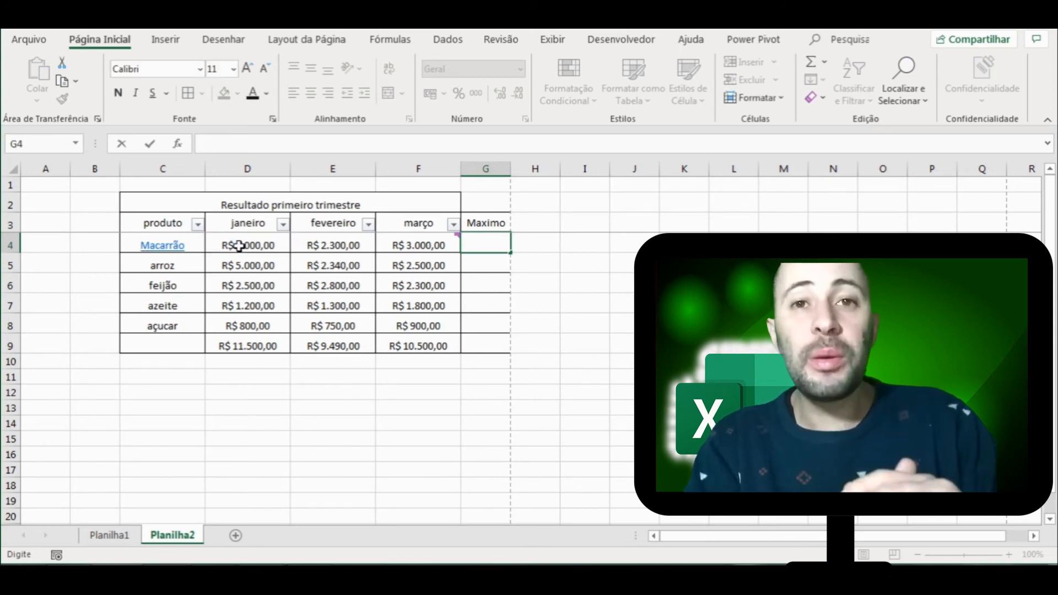
pyautogui.write('=')
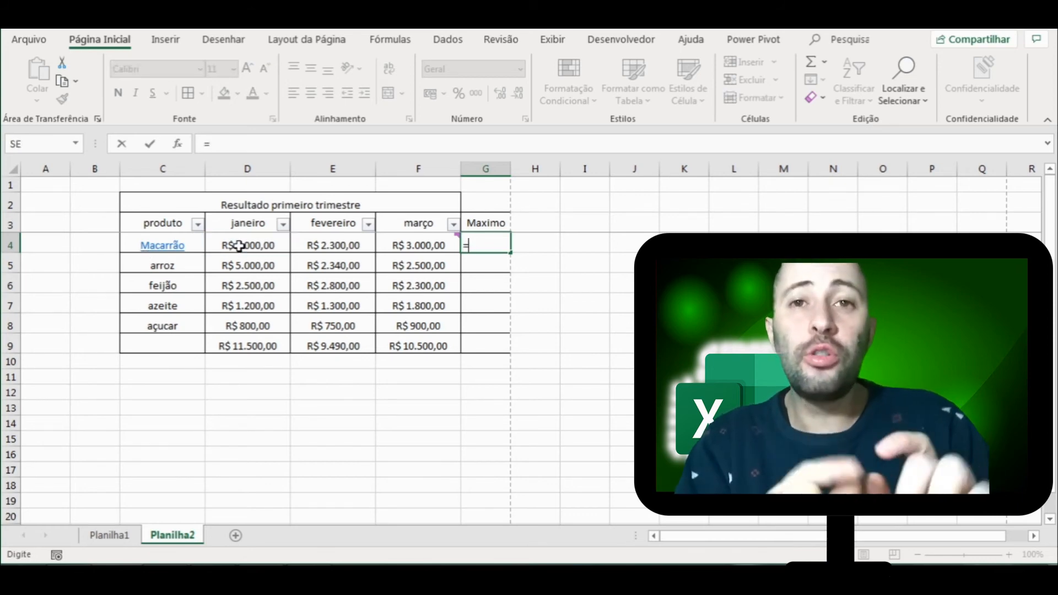
pyautogui.write('má')
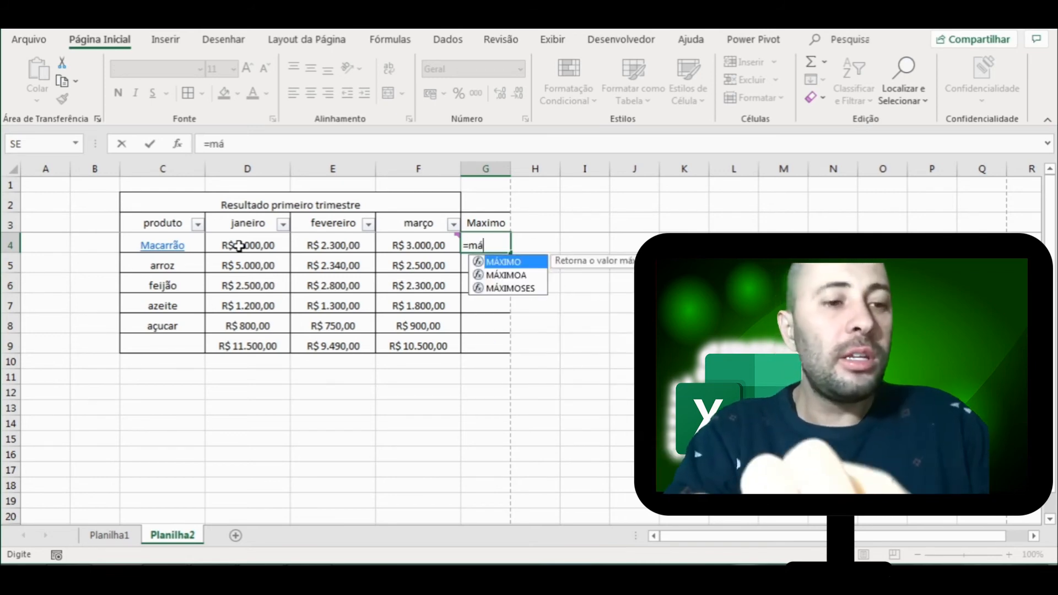
pyautogui.press('Tab')
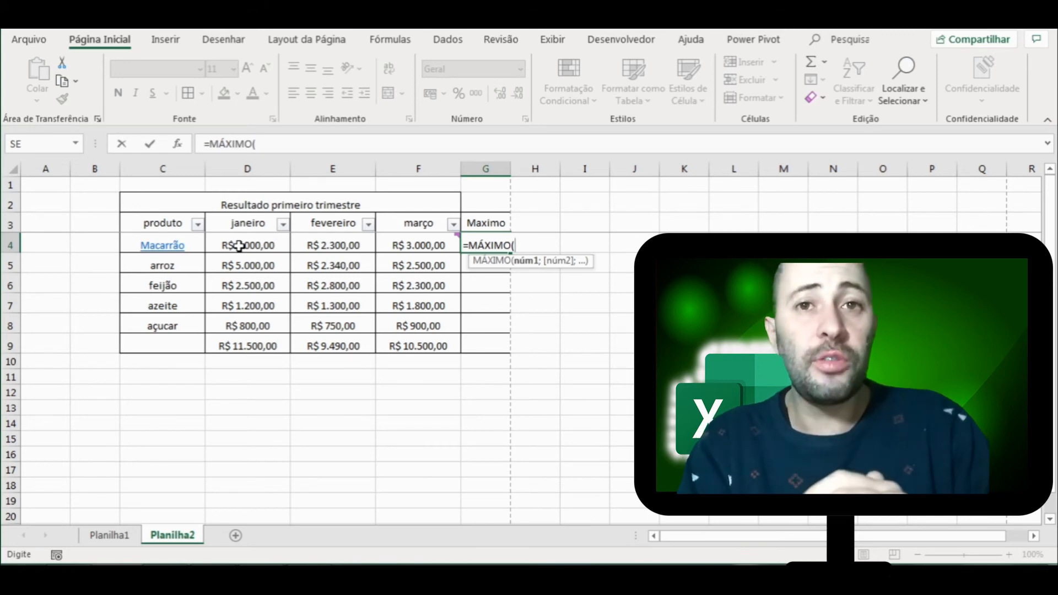
pyautogui.click(253, 248)
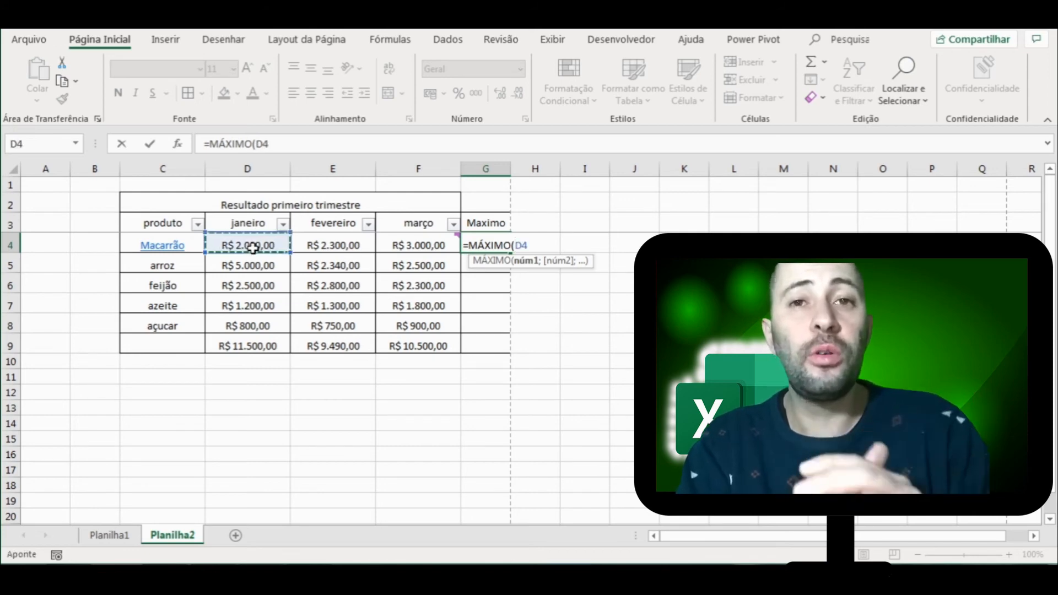
pyautogui.hotkey('shift', 'Right')
pyautogui.hotkey('shift', 'Right')
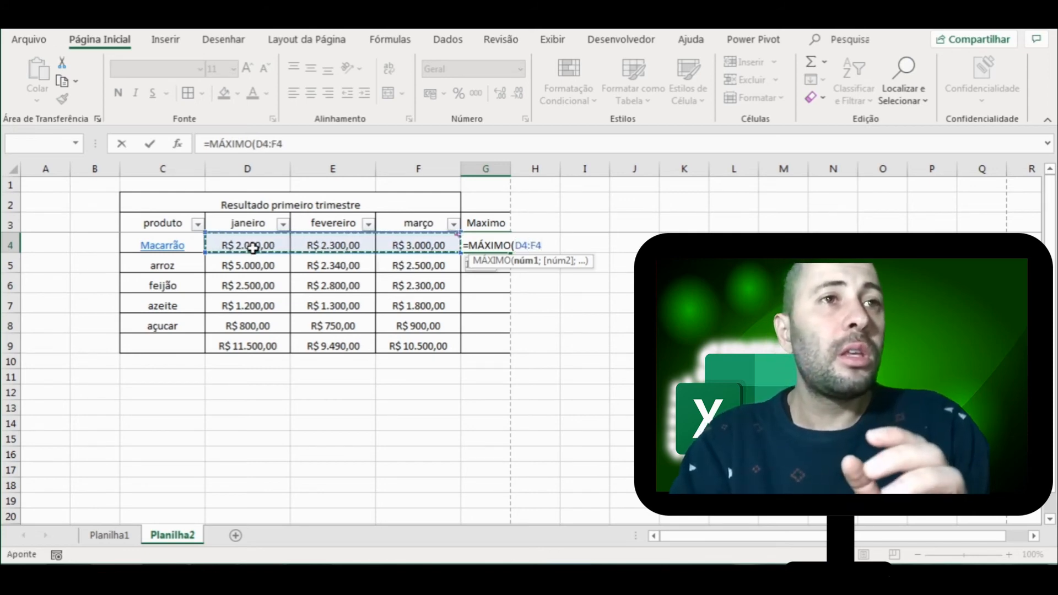
pyautogui.write(')')
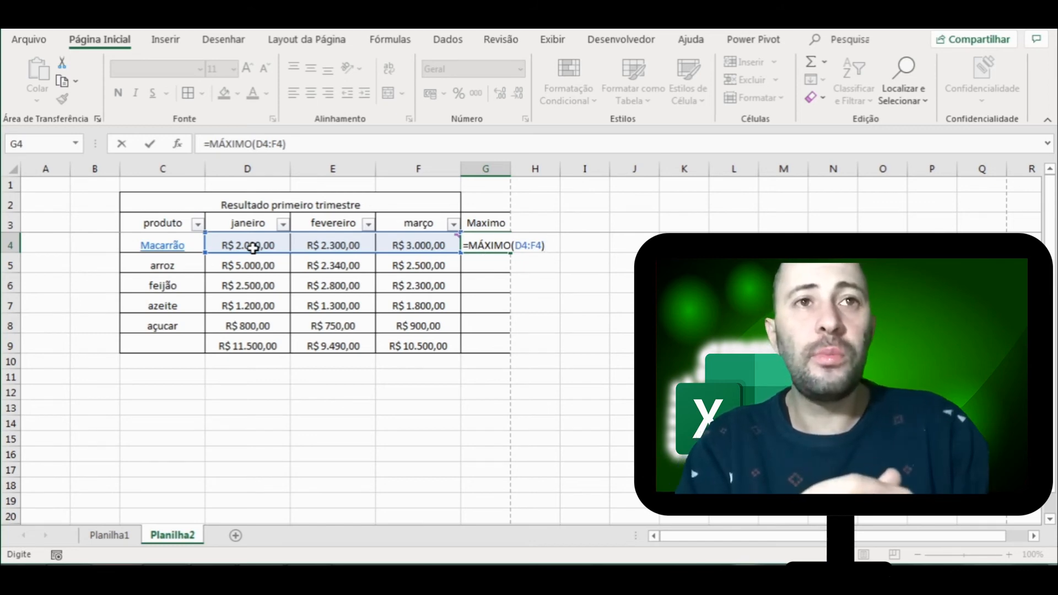
pyautogui.press('Return')
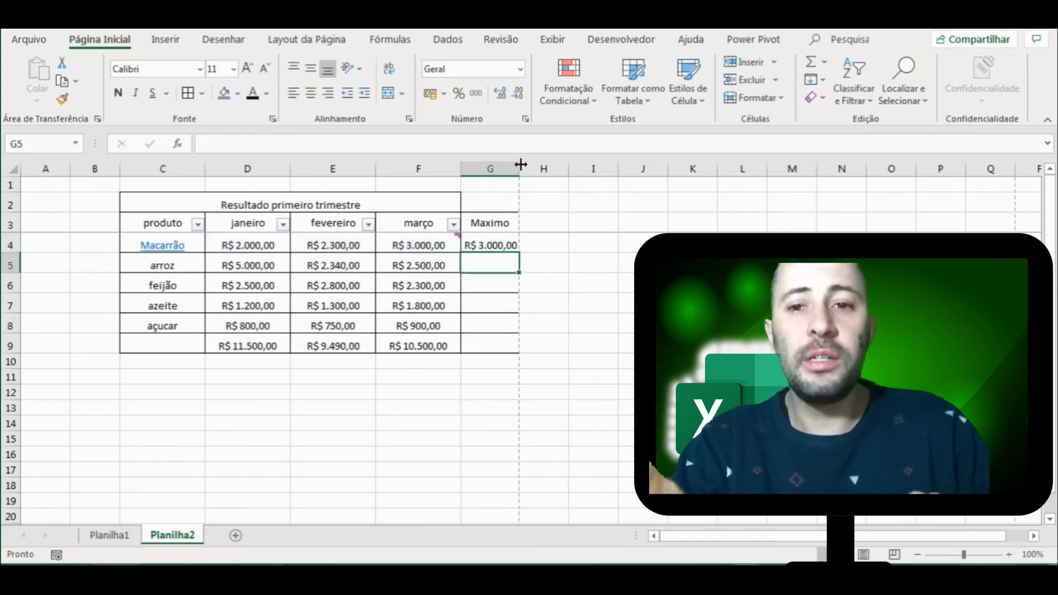
# Widen column G slightly and fill the MÁXIMO formula from G4 down to G8
pyautogui.moveTo(521, 165); pyautogui.dragTo(537, 169)
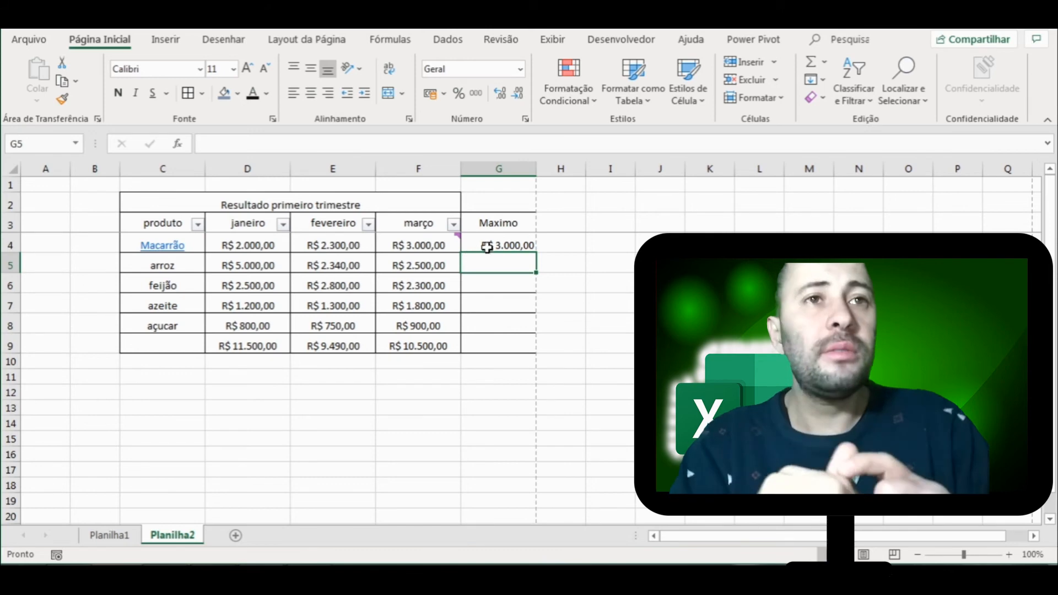
pyautogui.moveTo(425, 247)
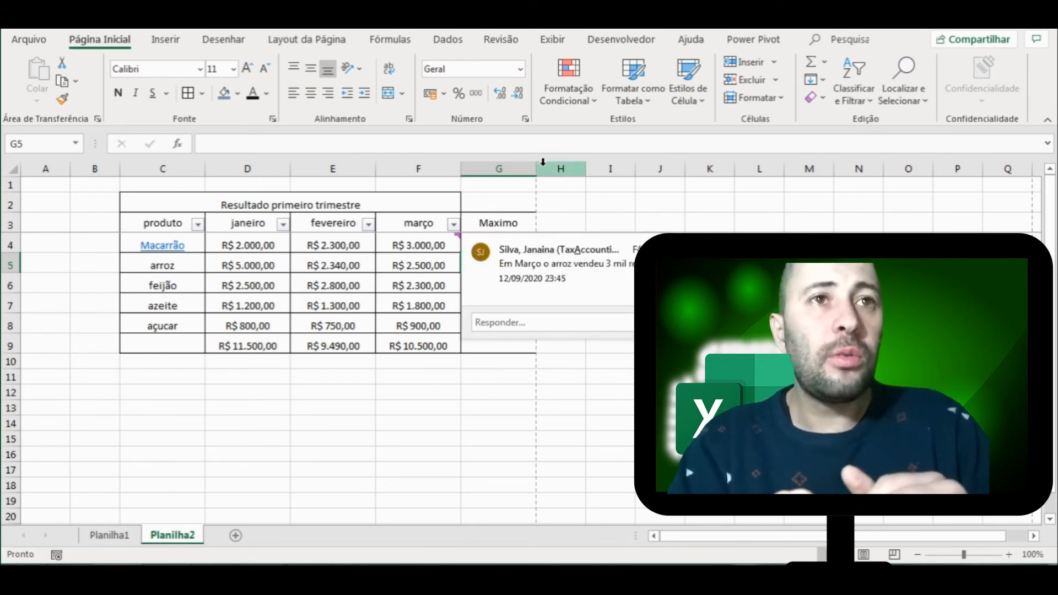
pyautogui.click(511, 244)
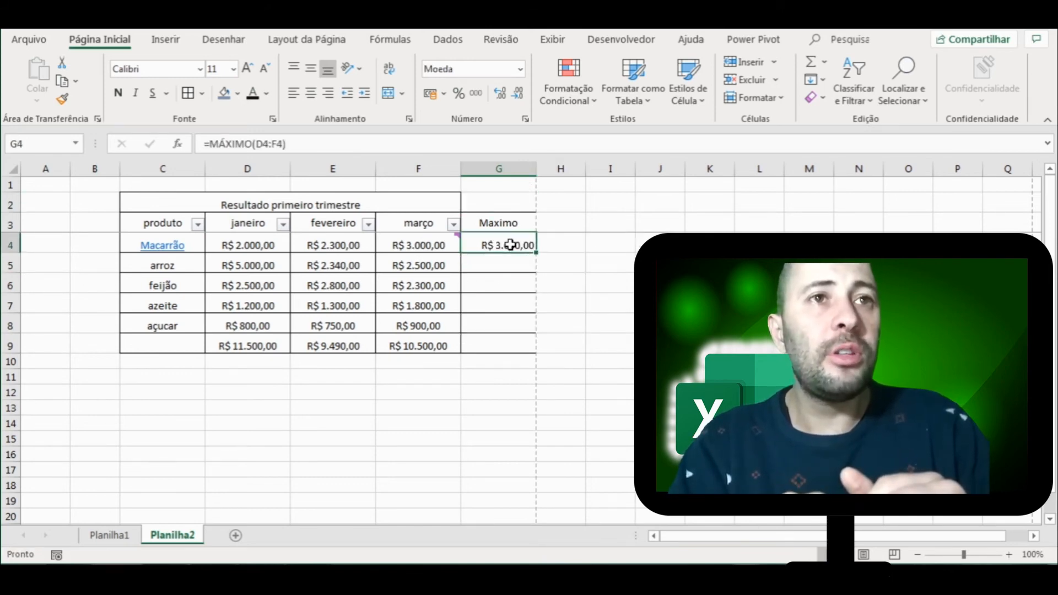
pyautogui.doubleClick(538, 253)
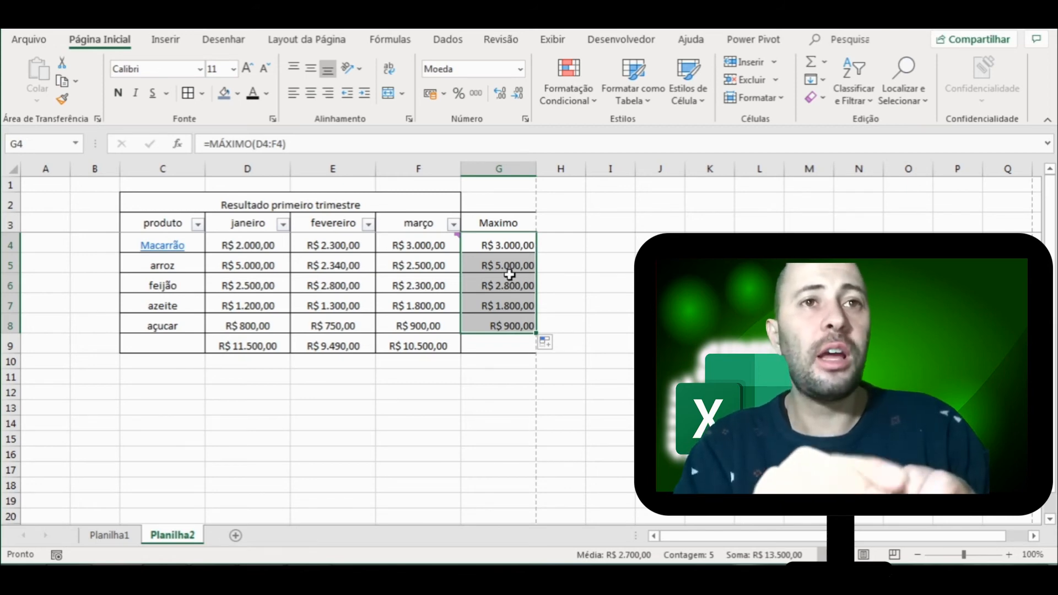
# Add the column heading Mínimo in H3, beside Maximo
pyautogui.click(564, 222)
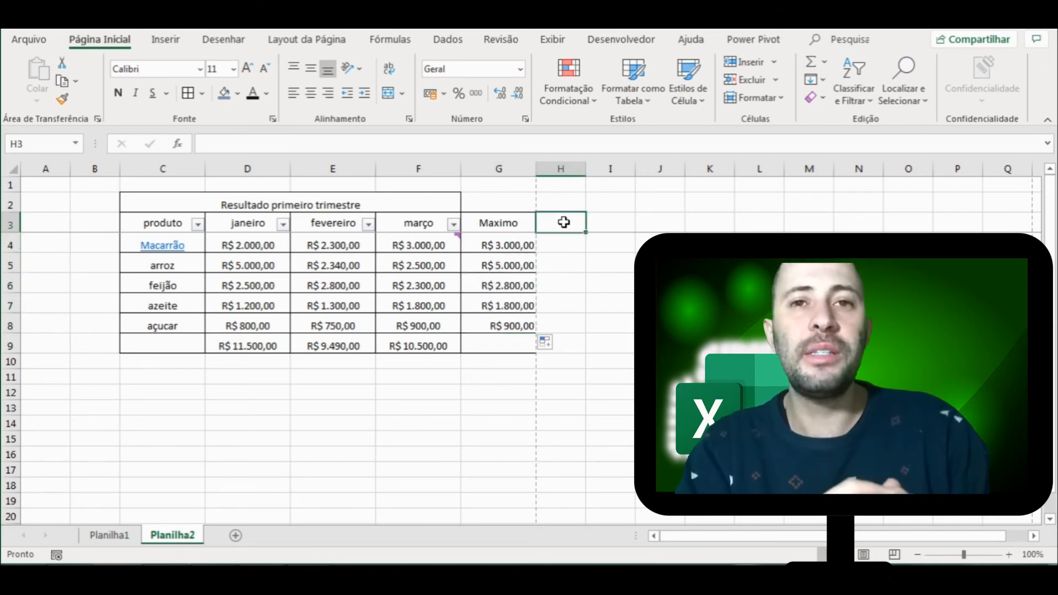
pyautogui.doubleClick(563, 222)
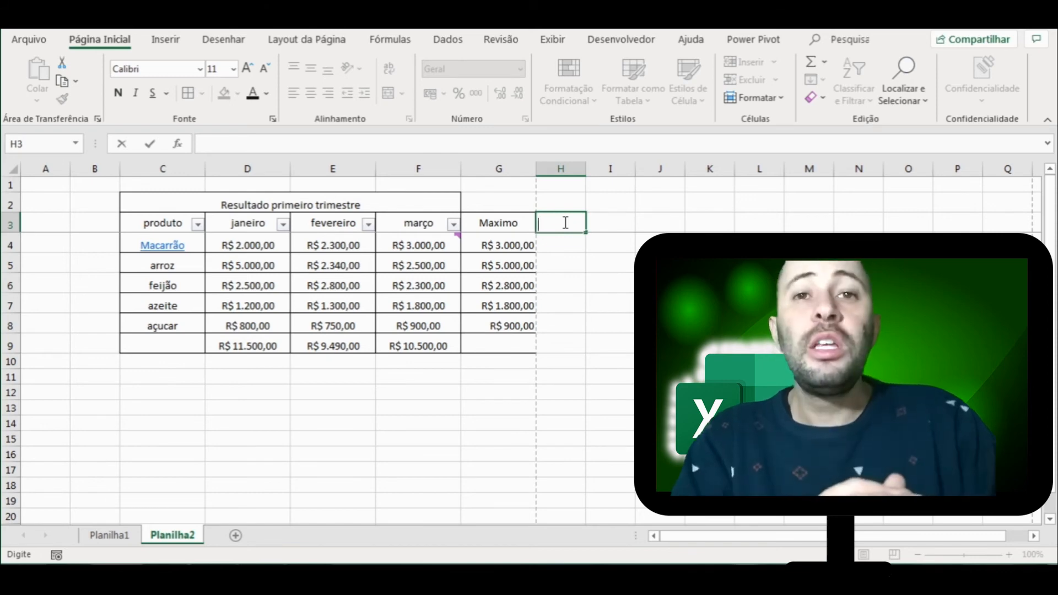
pyautogui.write('M')
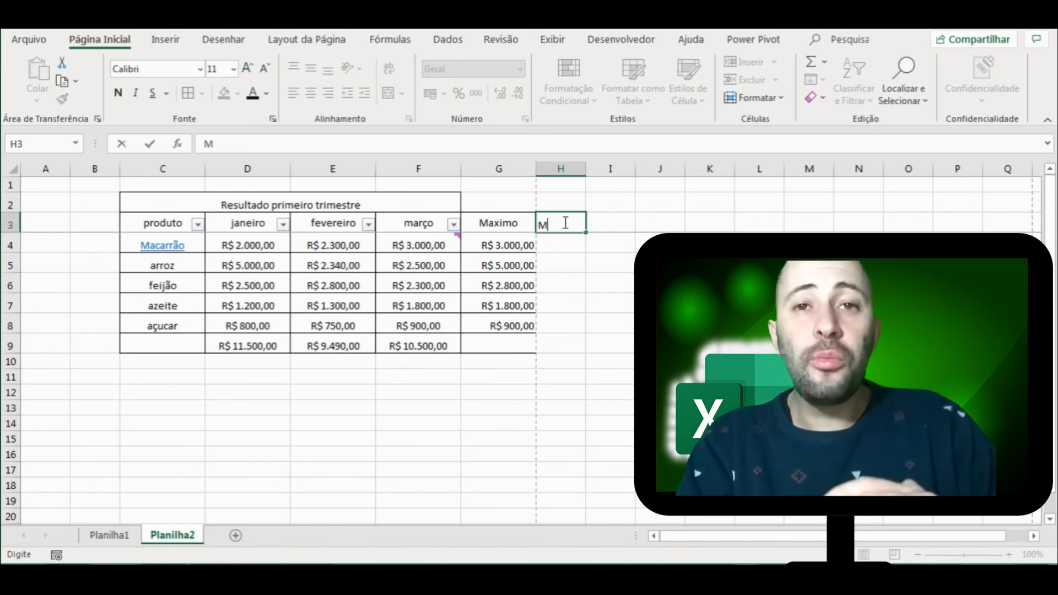
pyautogui.write('ínimo')
pyautogui.press('Return')
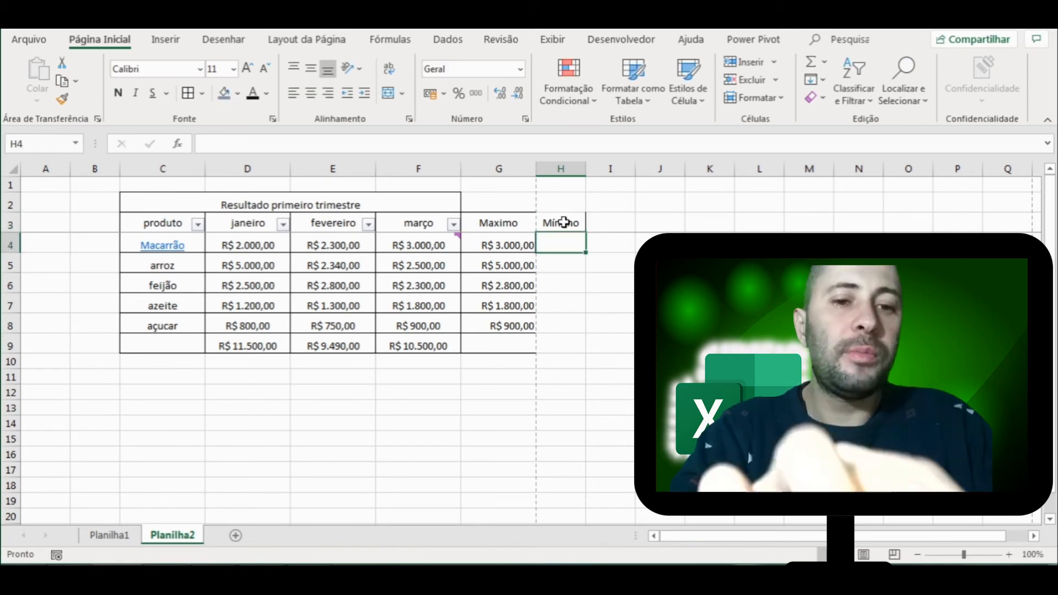
# Apply cell borders to the Mínimo column range H3:H8
pyautogui.press('Up')
pyautogui.hotkey('shift', 'Down')
pyautogui.hotkey('shift', 'Down')
pyautogui.hotkey('shift', 'Down')
pyautogui.hotkey('shift', 'Down')
pyautogui.hotkey('shift', 'Down')
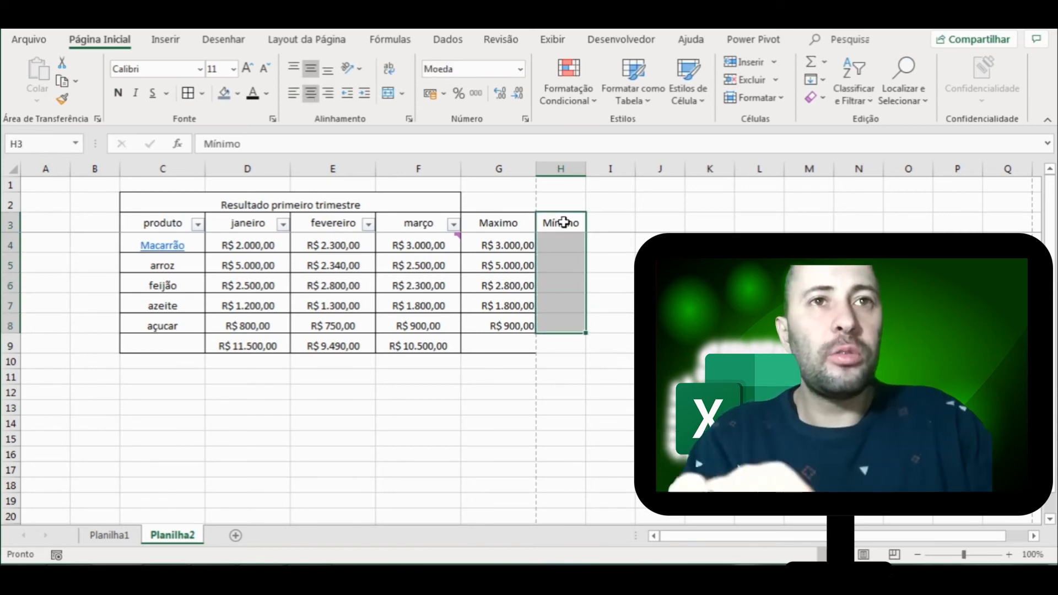
pyautogui.click(188, 93)
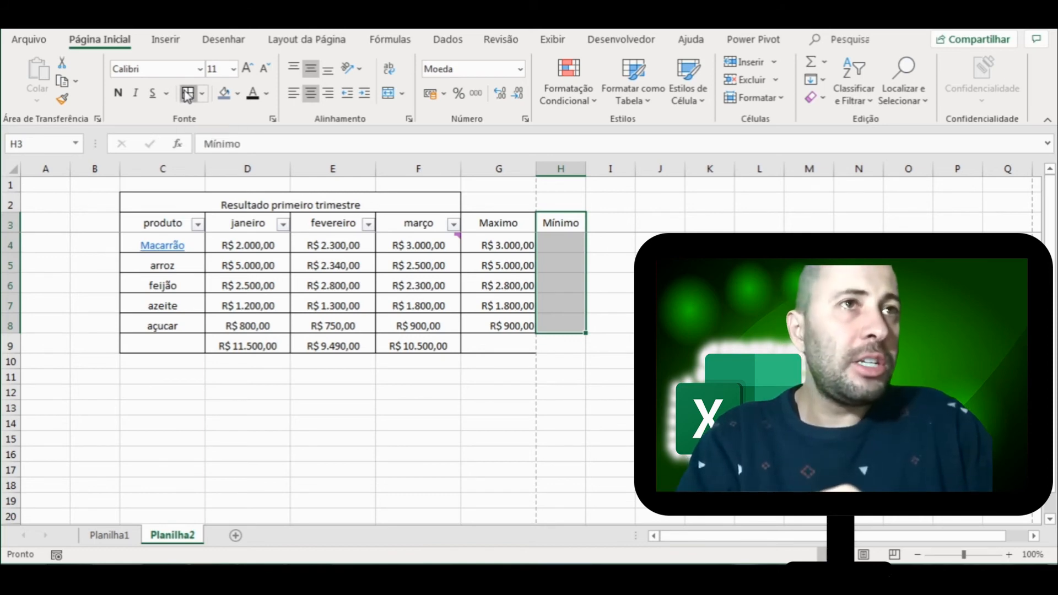
# Find the lowest monthly value for Macarrão in H4 with =MÍNIMO(D4:F4) and fill the formula down to H8
pyautogui.click(561, 253)
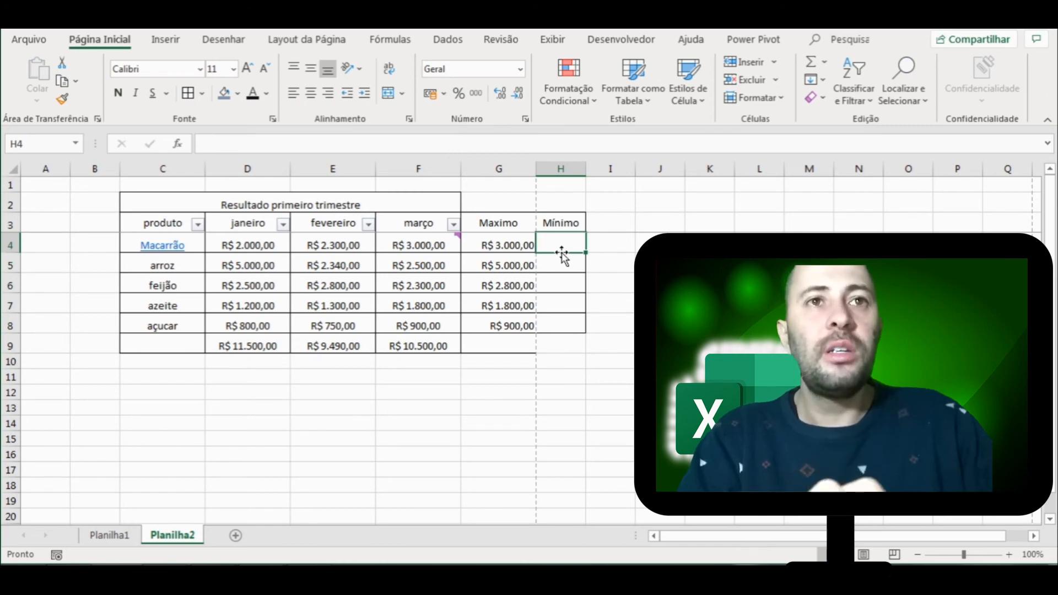
pyautogui.write('=mí')
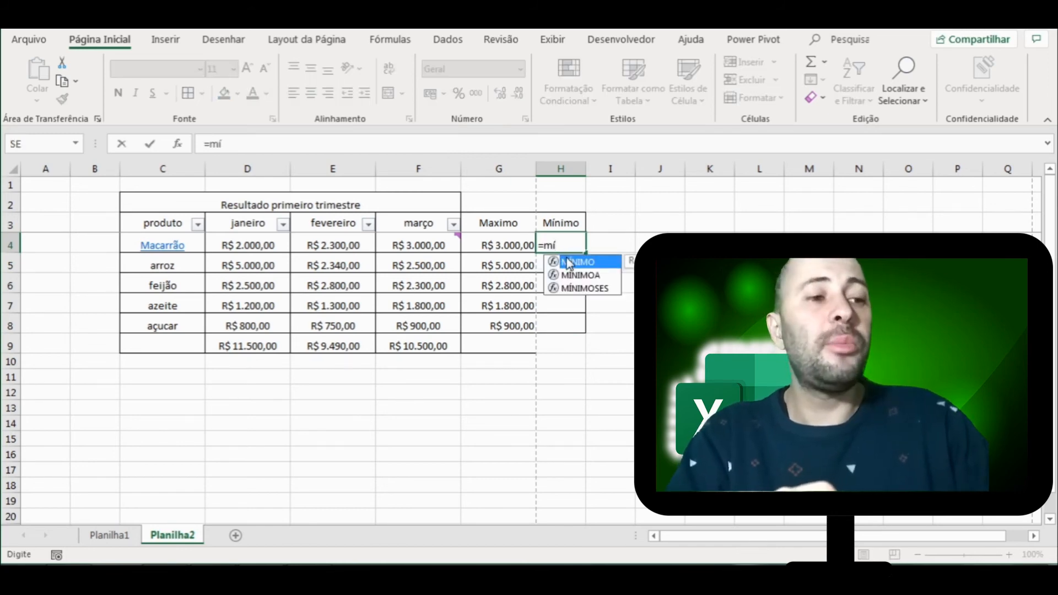
pyautogui.doubleClick(570, 262)
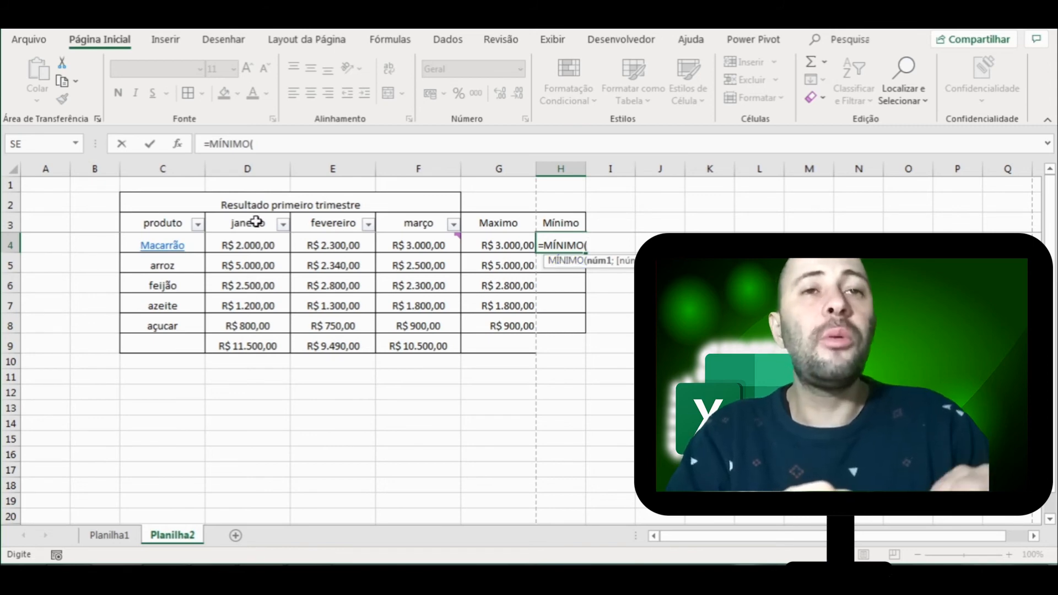
pyautogui.click(226, 246)
pyautogui.hotkey('ctrl', 'shift', 'Right')
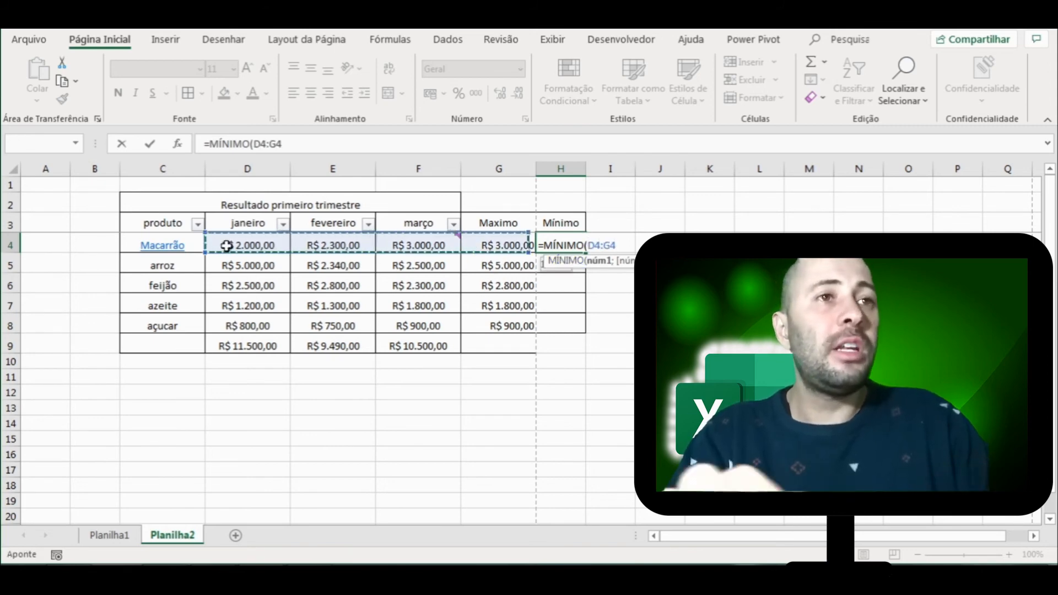
pyautogui.hotkey('shift', 'Left')
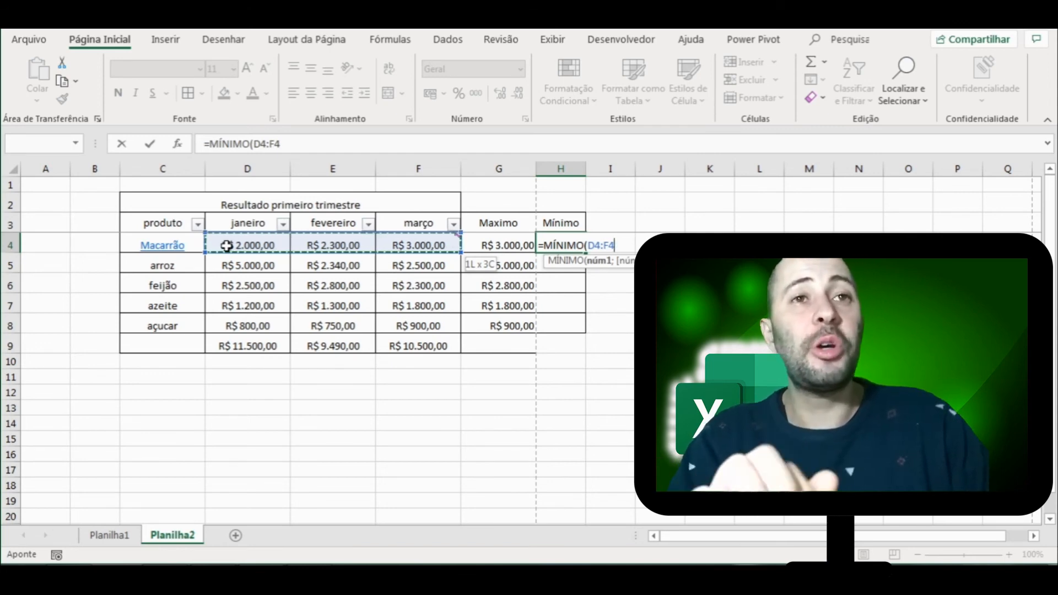
pyautogui.write(')')
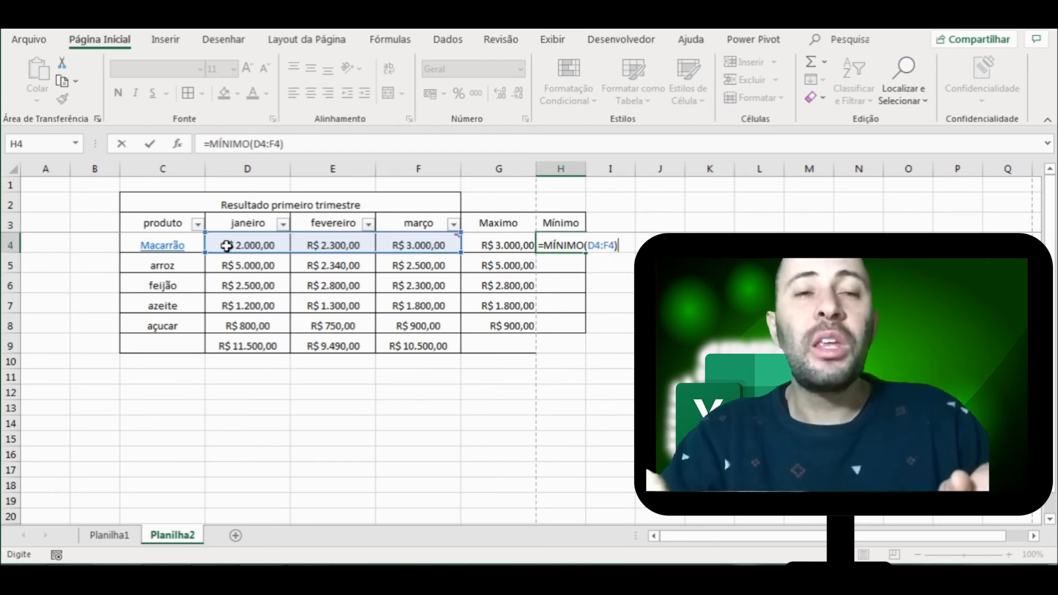
pyautogui.hotkey('ctrl', 'Return')
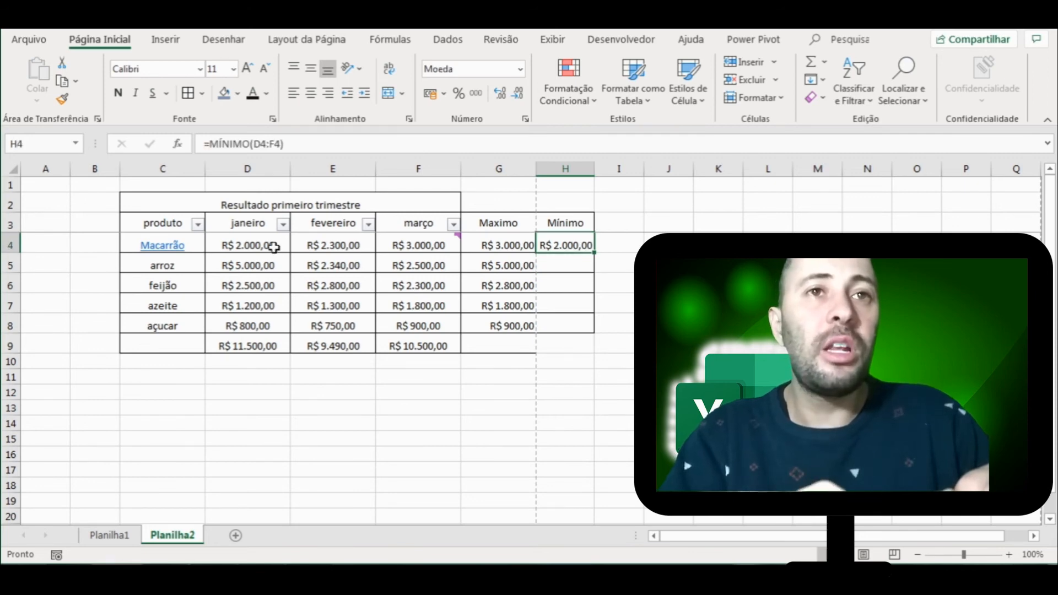
pyautogui.doubleClick(595, 253)
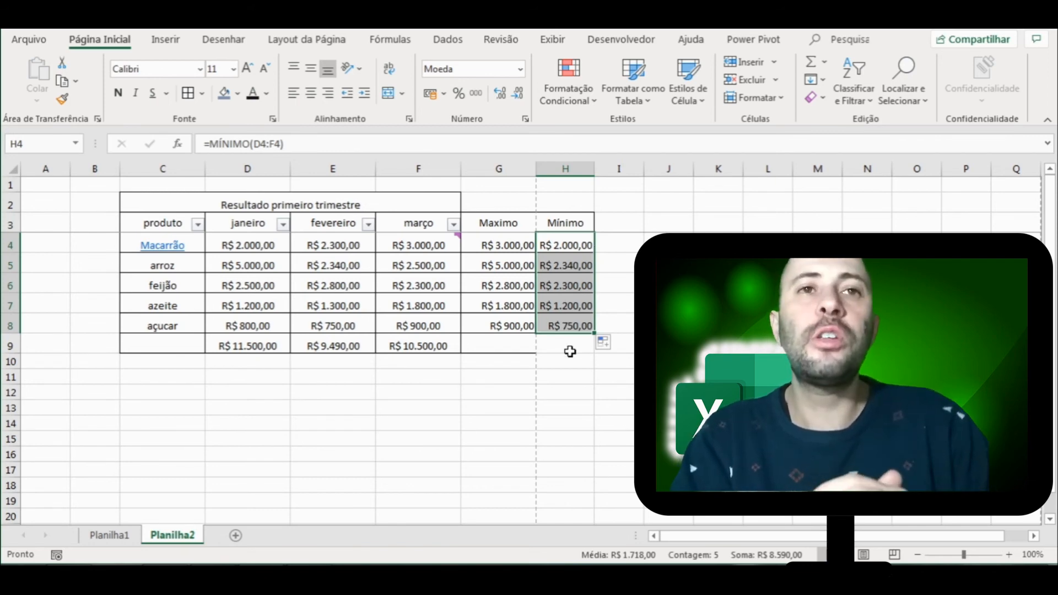
# Add the column heading Média in I3, beside Mínimo
pyautogui.click(616, 229)
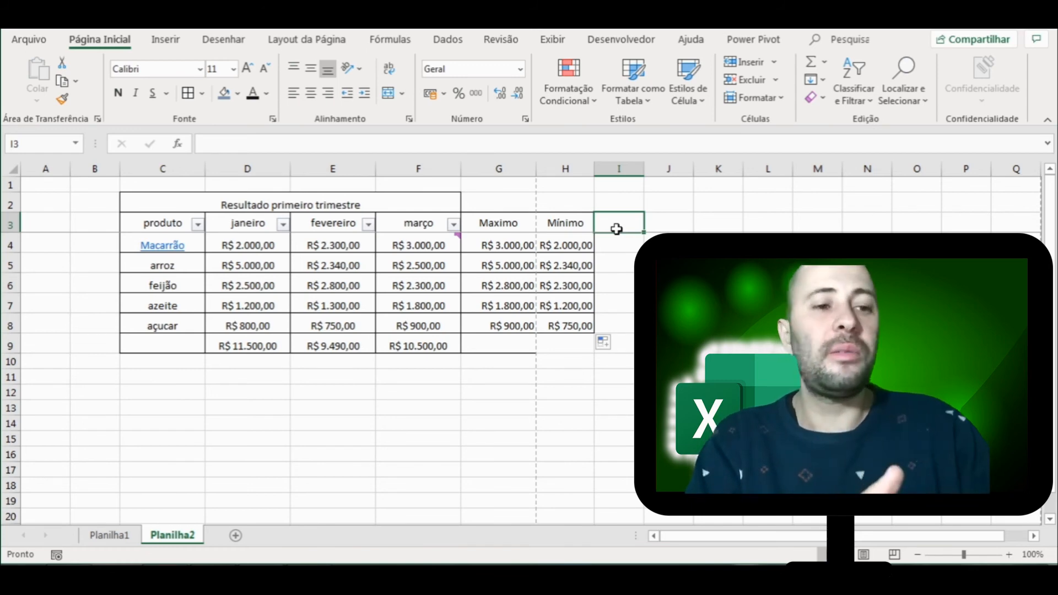
pyautogui.write('Médi')
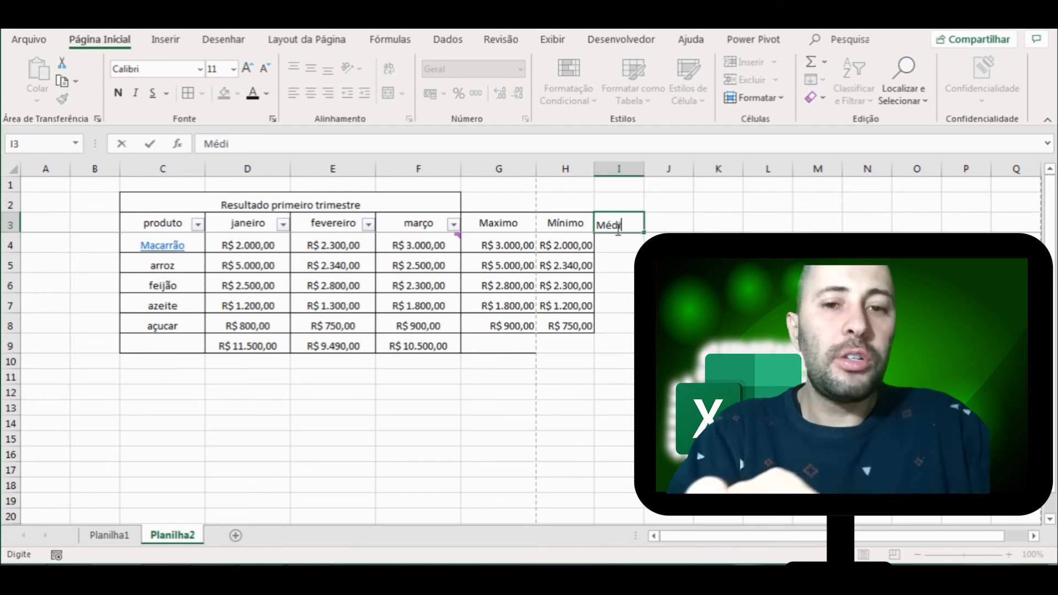
pyautogui.write('a')
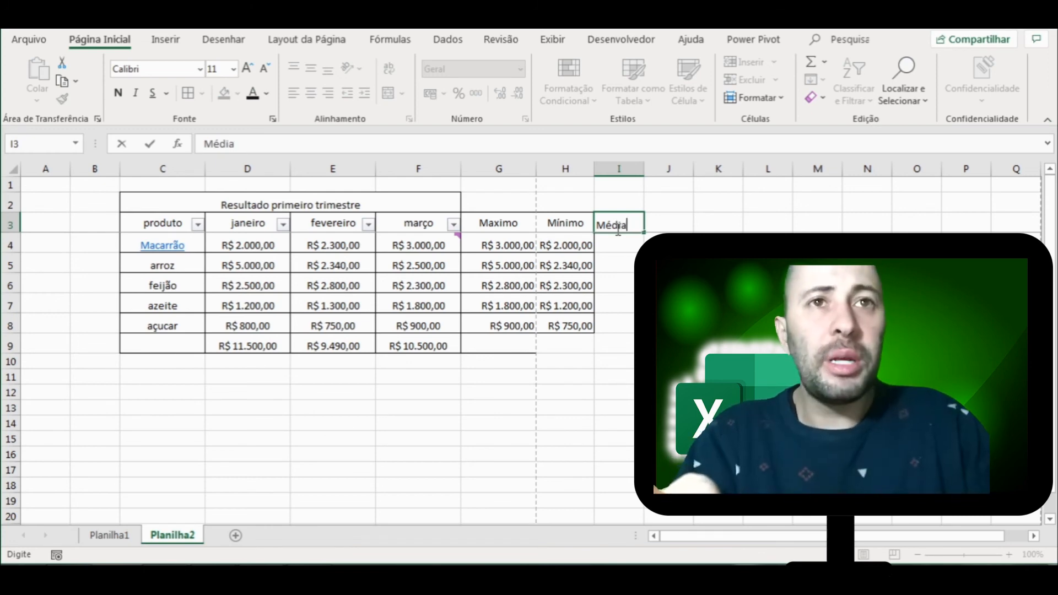
pyautogui.press('Return')
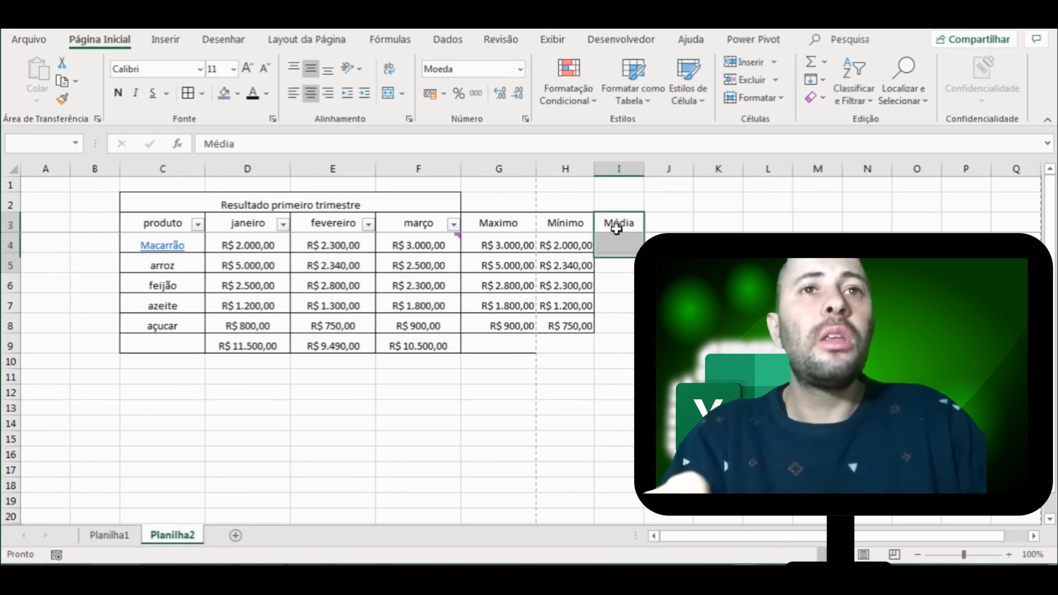
# Apply cell borders to the Média column range I3:I9
pyautogui.hotkey('shift', 'Down')
pyautogui.hotkey('shift', 'Down')
pyautogui.hotkey('shift', 'Down')
pyautogui.hotkey('shift', 'Down')
pyautogui.hotkey('shift', 'Down')
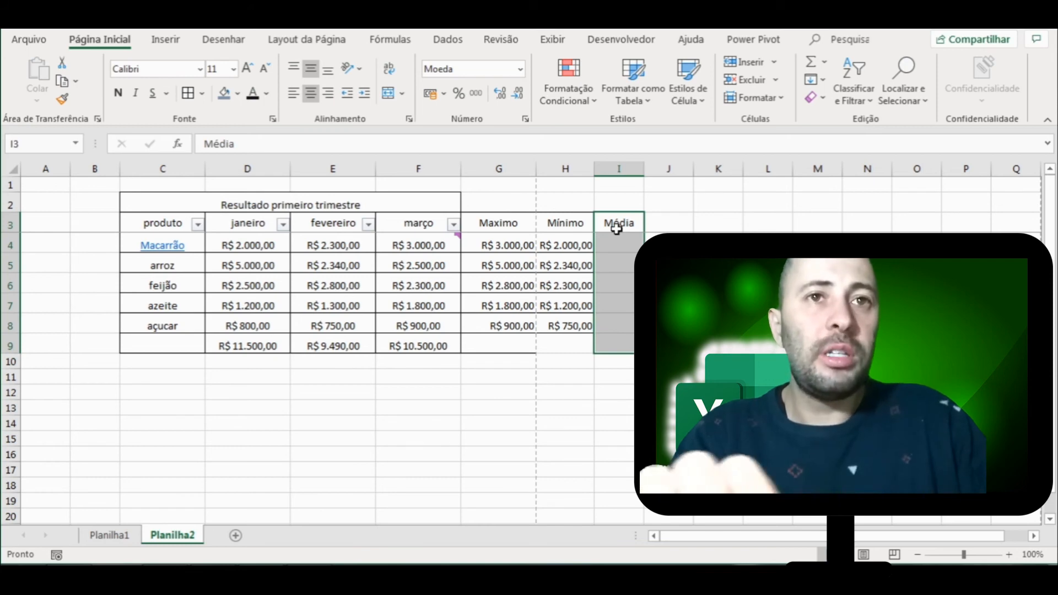
# Calculate the average monthly value for Macarrão in I4 with the formula =MÉDIA(D4:F4)
pyautogui.click(624, 240)
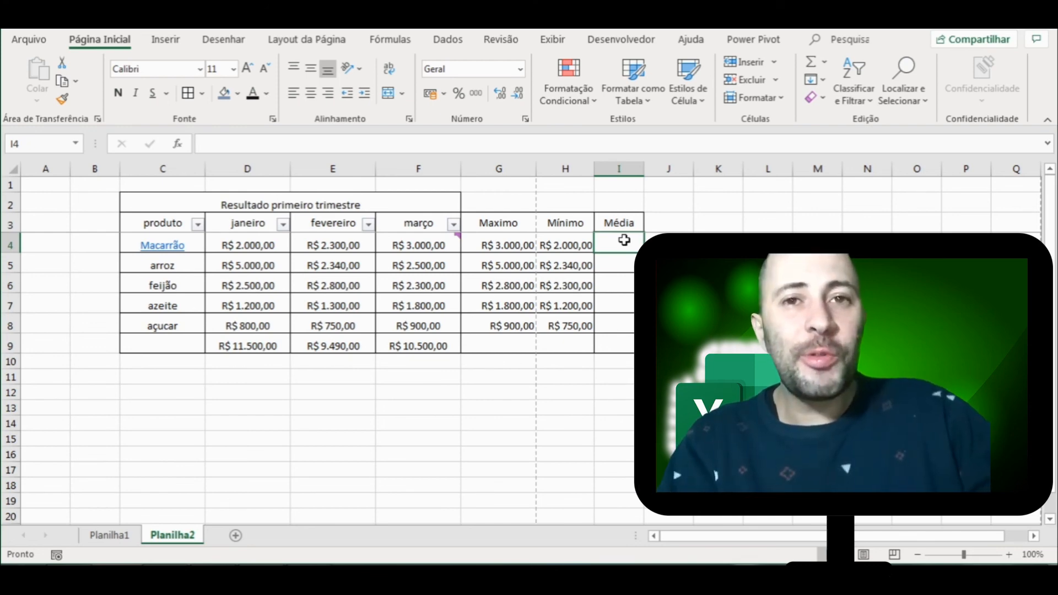
pyautogui.write('=mé')
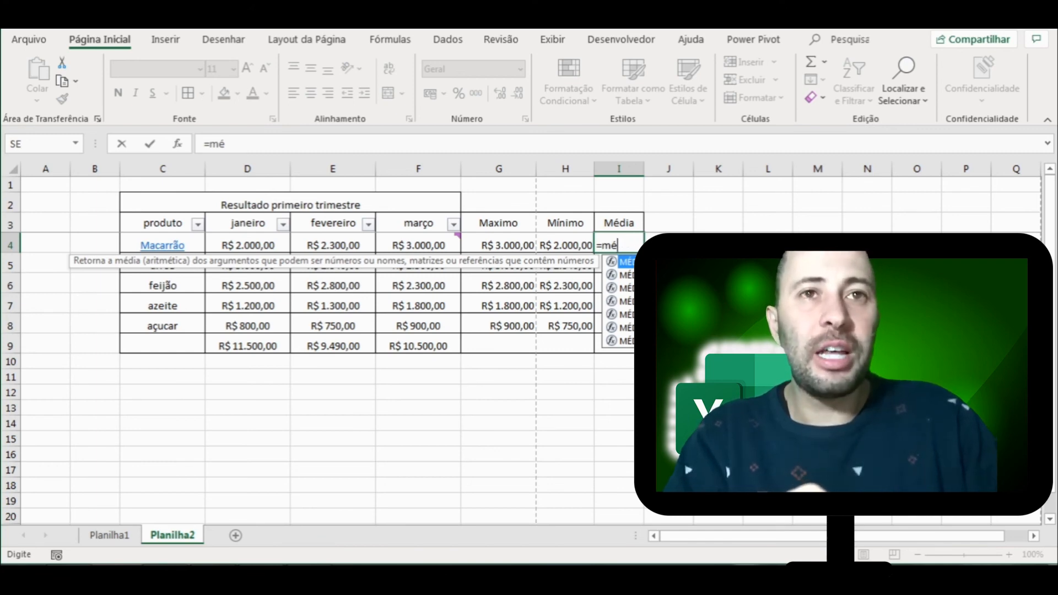
pyautogui.press('Down')
pyautogui.press('Down')
pyautogui.press('Up')
pyautogui.press('Up')
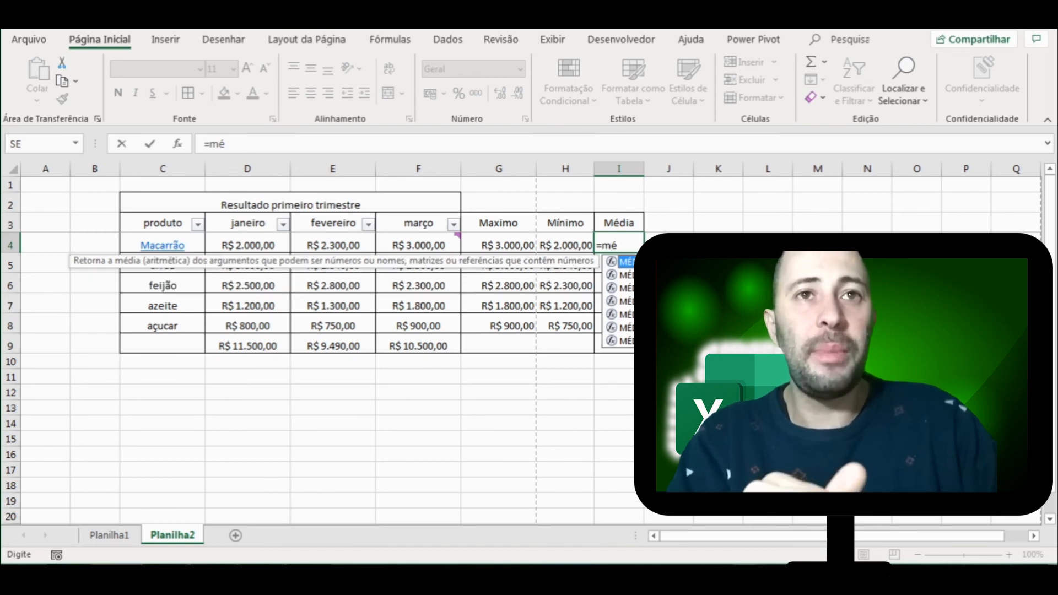
pyautogui.press('Tab')
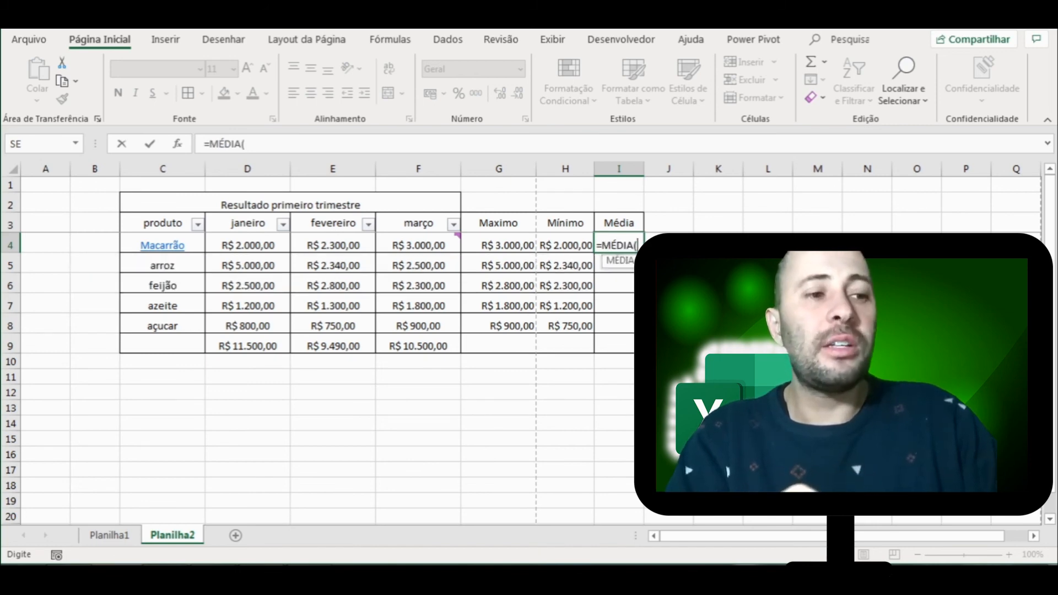
pyautogui.moveTo(247, 243); pyautogui.dragTo(331, 245)
pyautogui.hotkey('shift', 'Right')
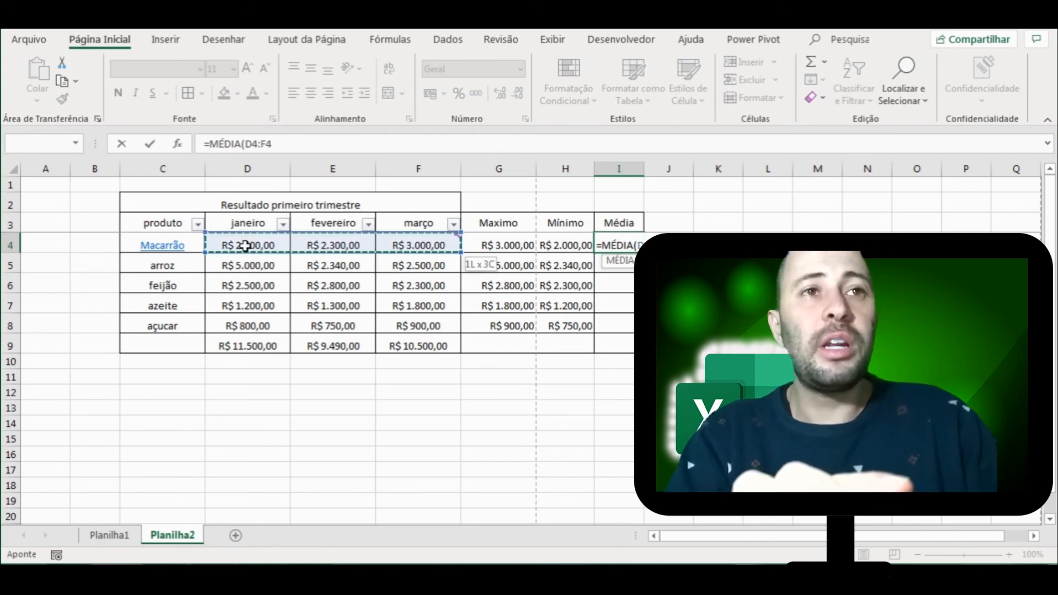
pyautogui.hotkey('ctrl', 'Return')
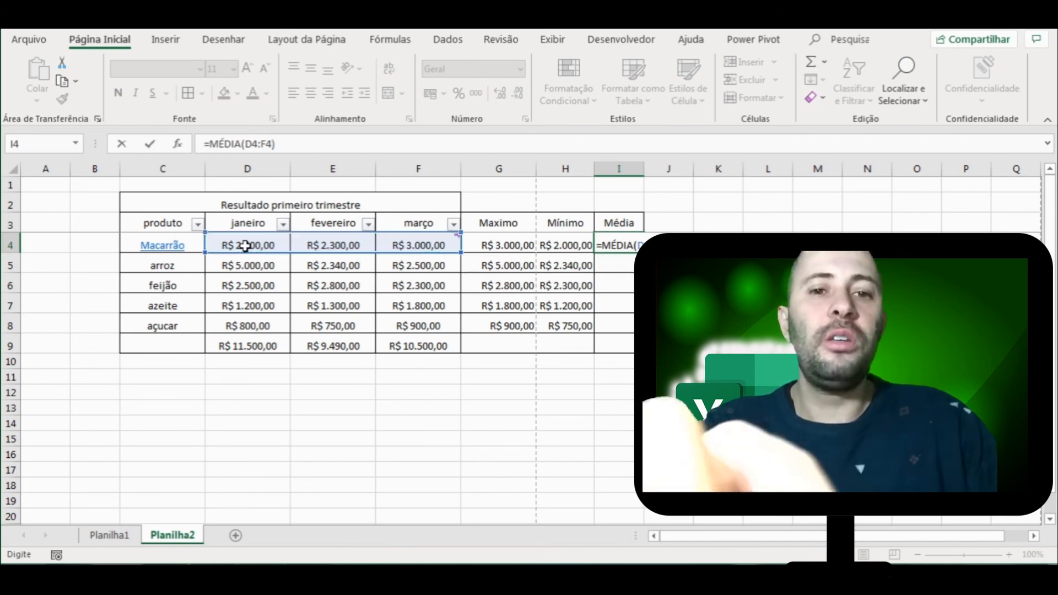
pyautogui.press('Return')
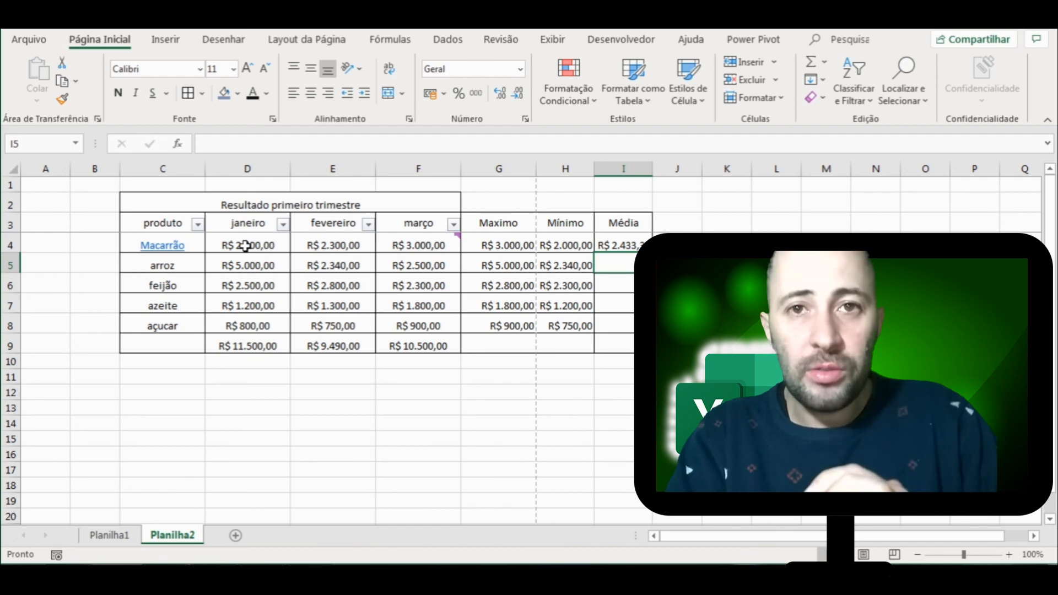
# Fill the MÉDIA formula from I4 down to I8 for the remaining products
pyautogui.click(627, 240)
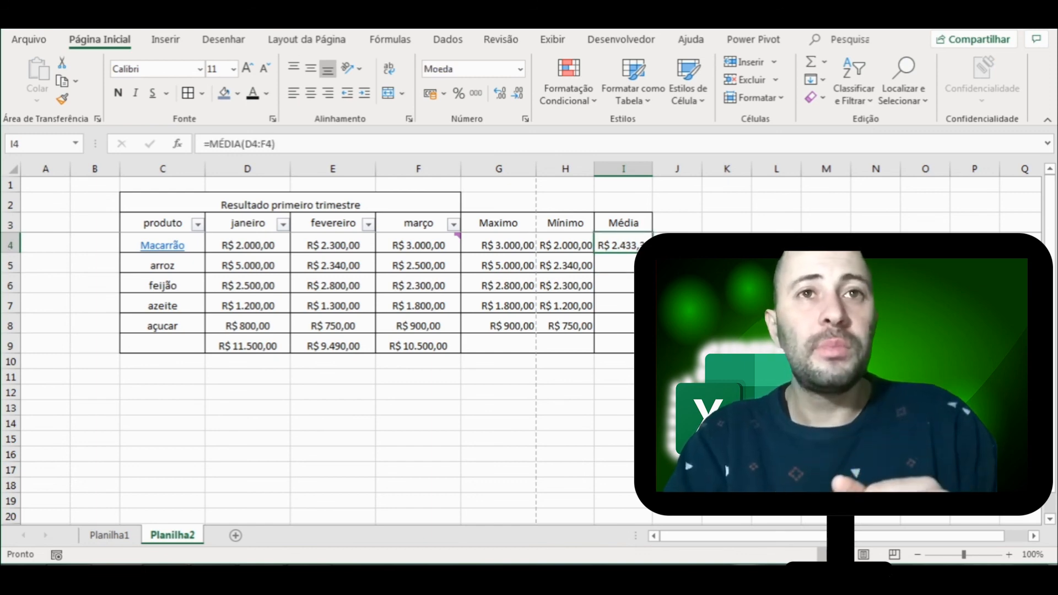
pyautogui.doubleClick(652, 254)
pyautogui.click(503, 348)
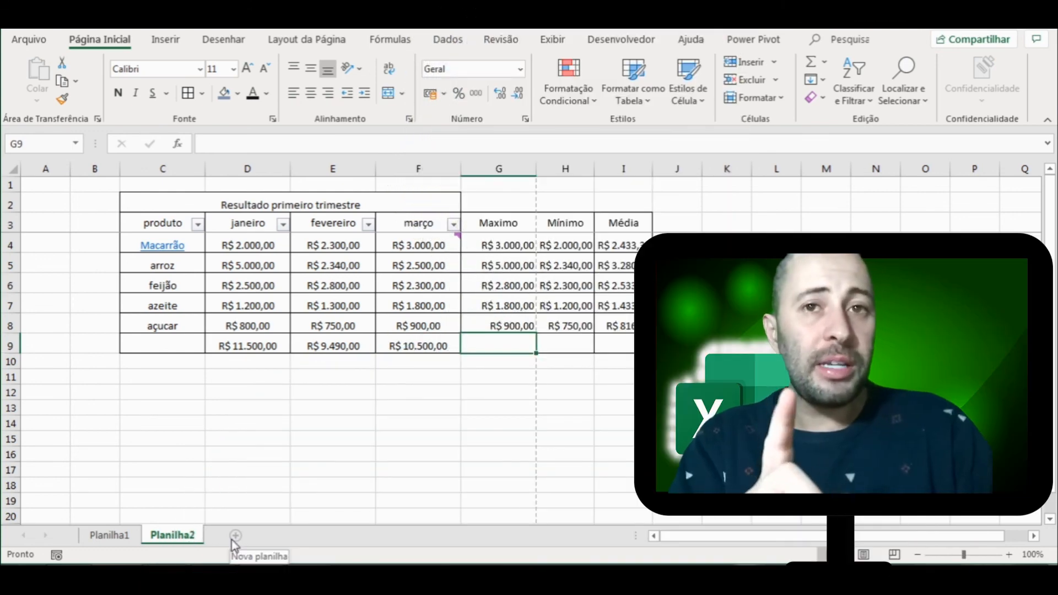
# Add two new worksheets after Planilha2 and switch back and forth between the workbook's sheets
pyautogui.click(234, 541)
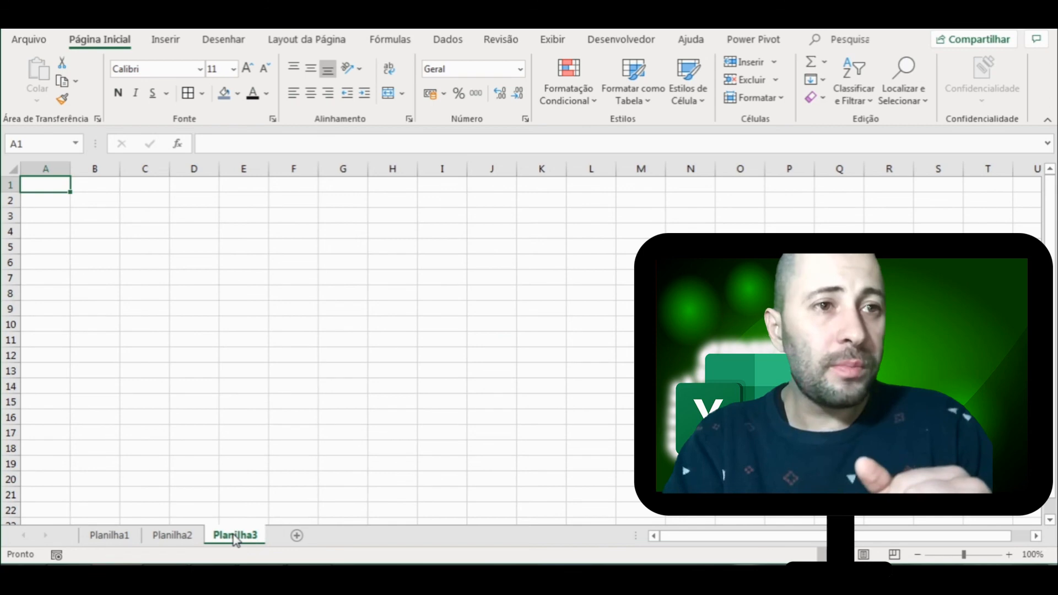
pyautogui.click(299, 536)
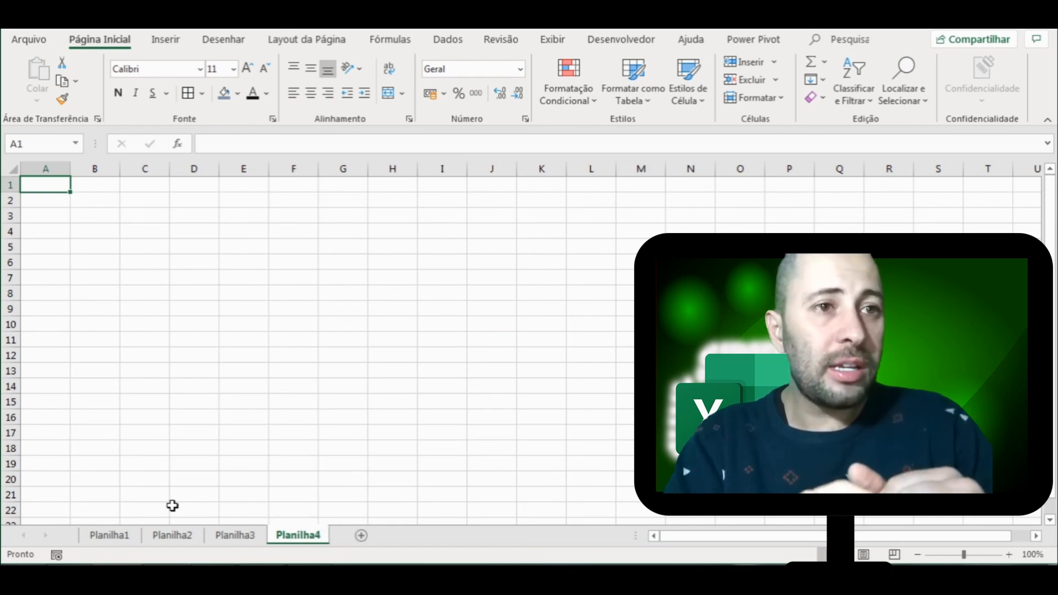
pyautogui.click(169, 537)
pyautogui.click(232, 537)
pyautogui.click(292, 538)
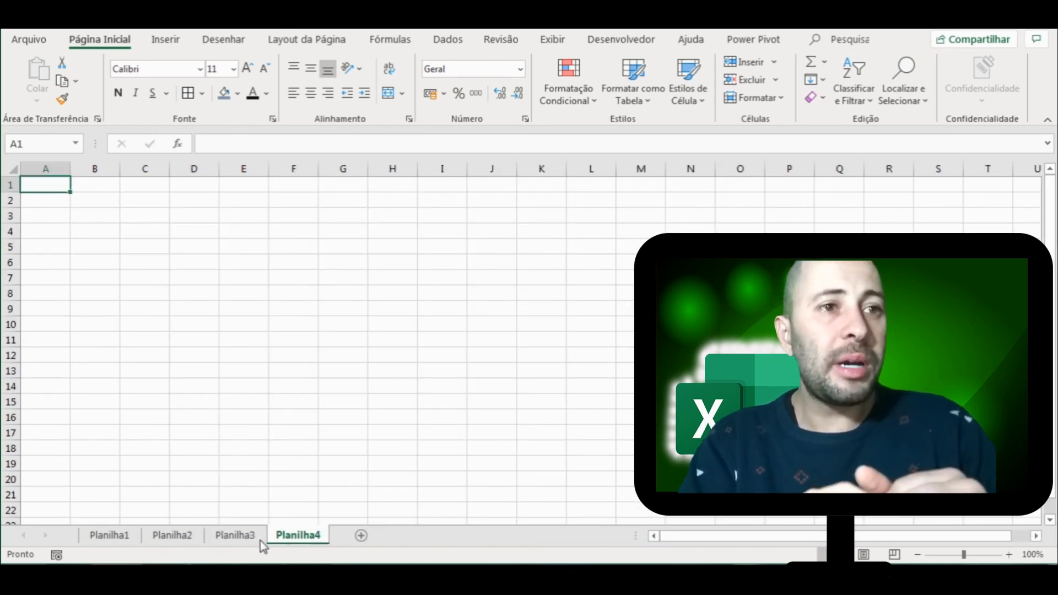
pyautogui.click(253, 541)
pyautogui.click(178, 542)
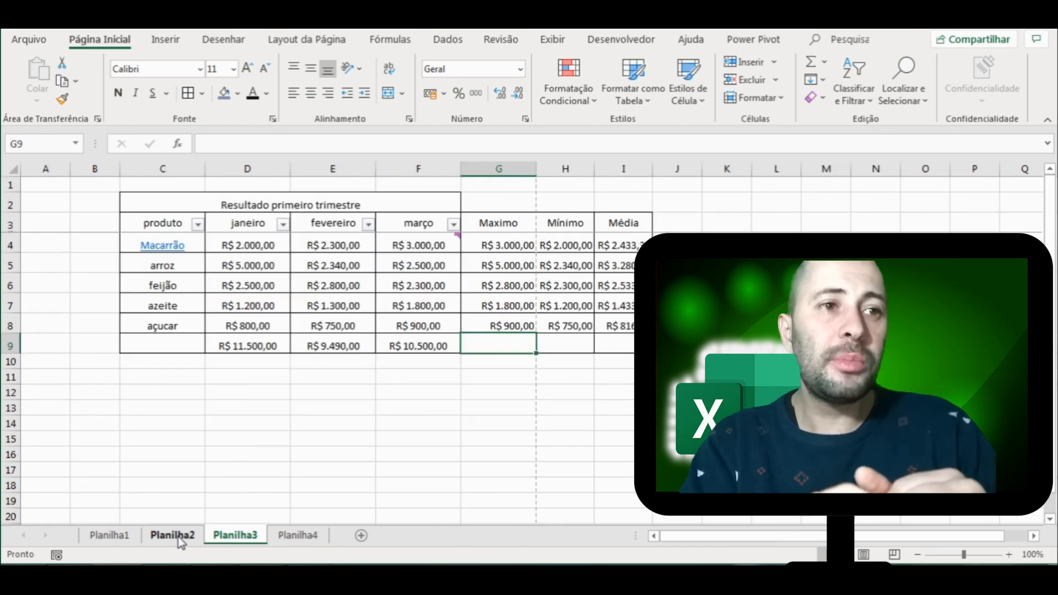
# Rename the worksheet Planilha3 as Minhas conta
pyautogui.click(231, 538)
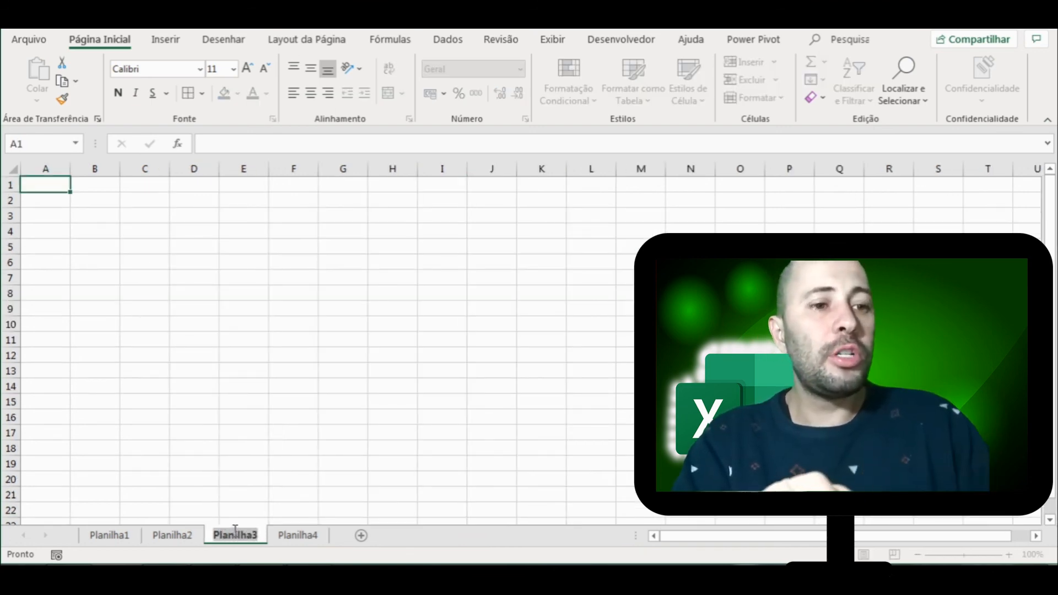
pyautogui.write('Mi')
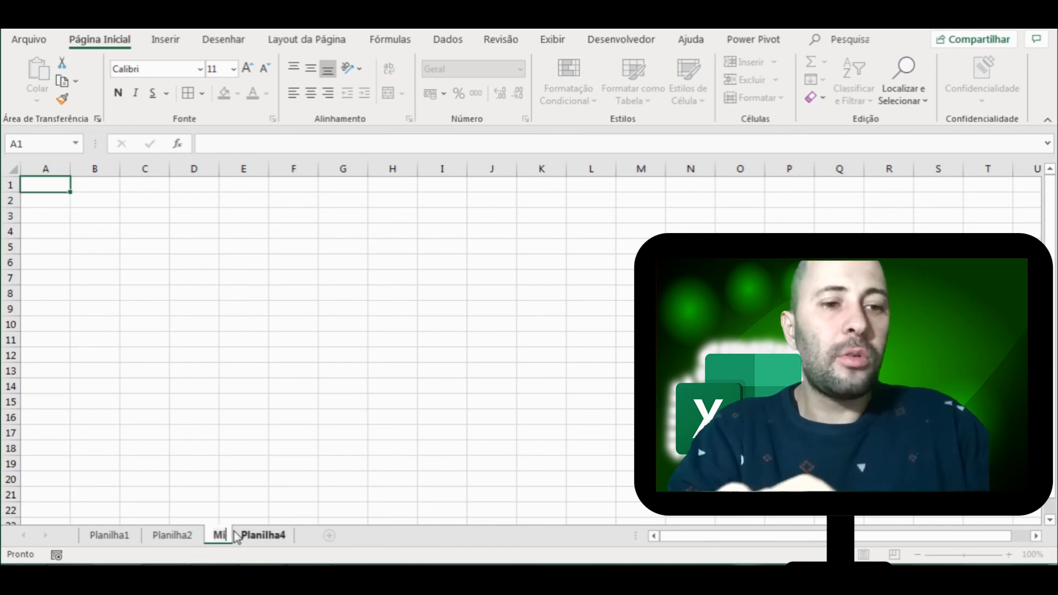
pyautogui.write('nhas conta')
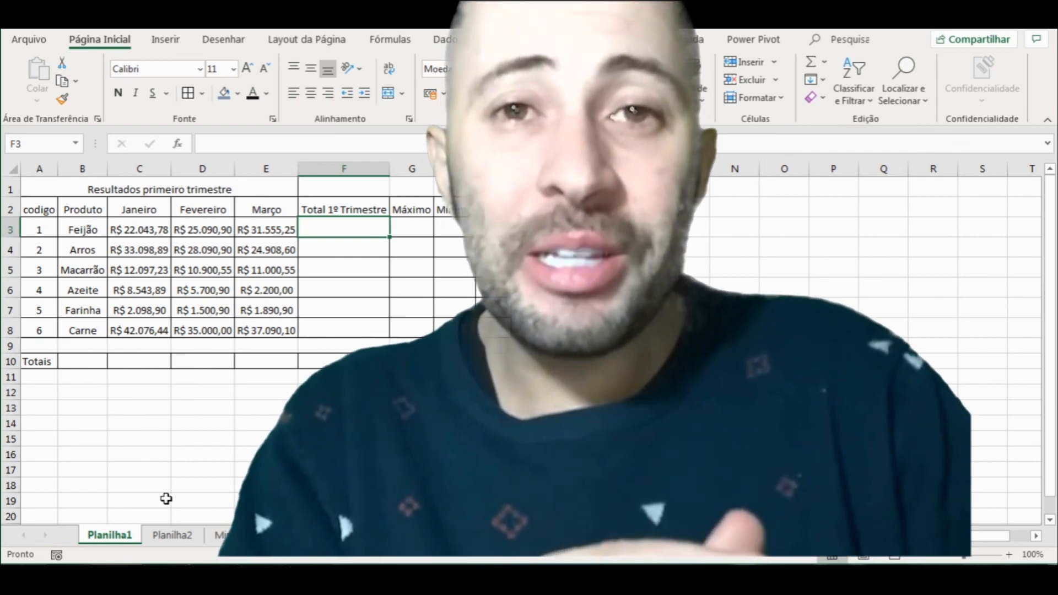
# View the results table on Planilha2, then return to the exercise table on Planilha1
pyautogui.click(166, 534)
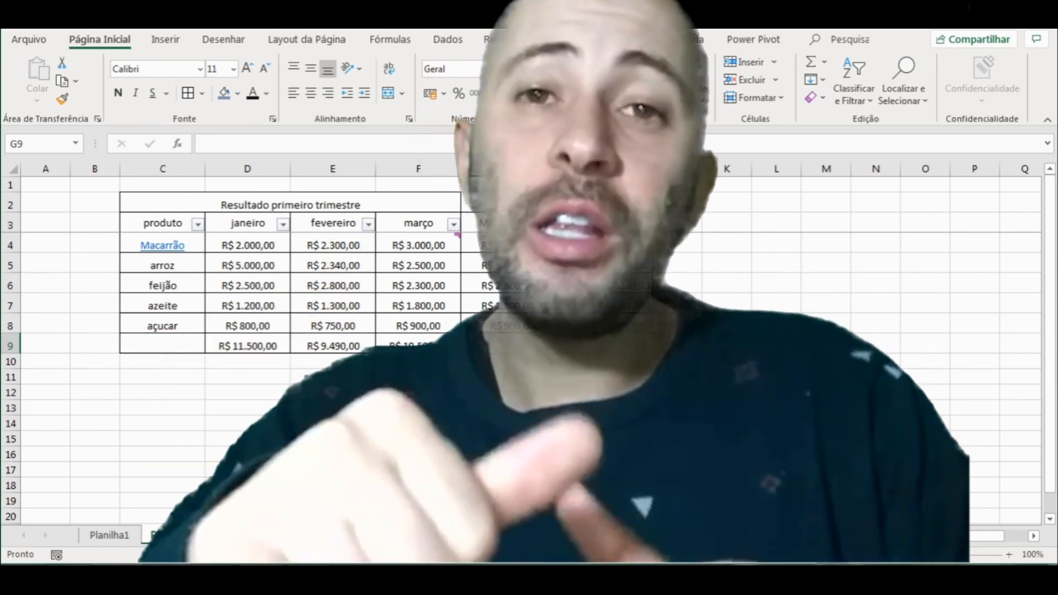
pyautogui.click(108, 536)
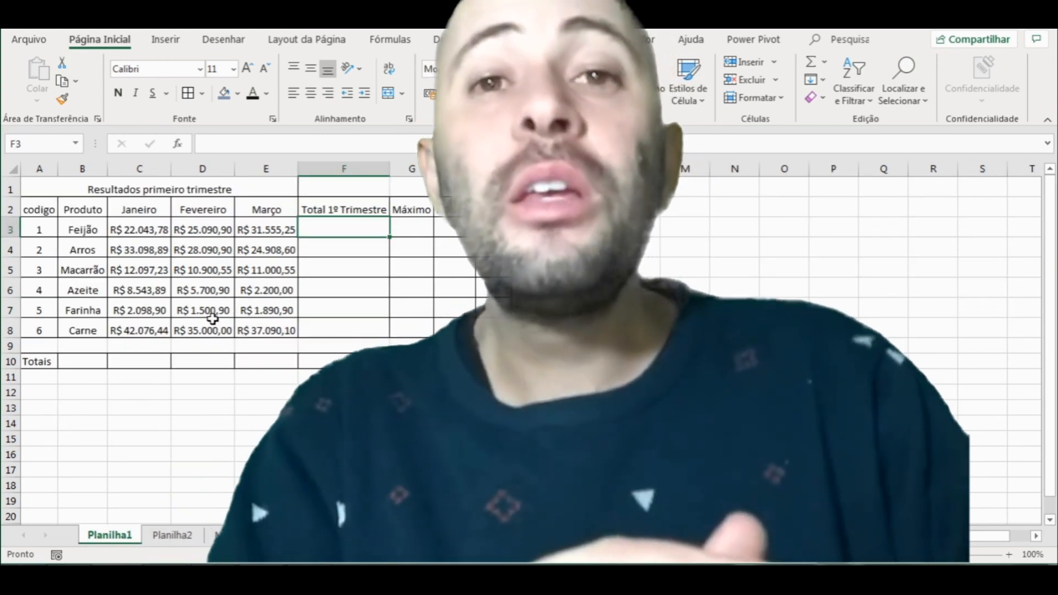